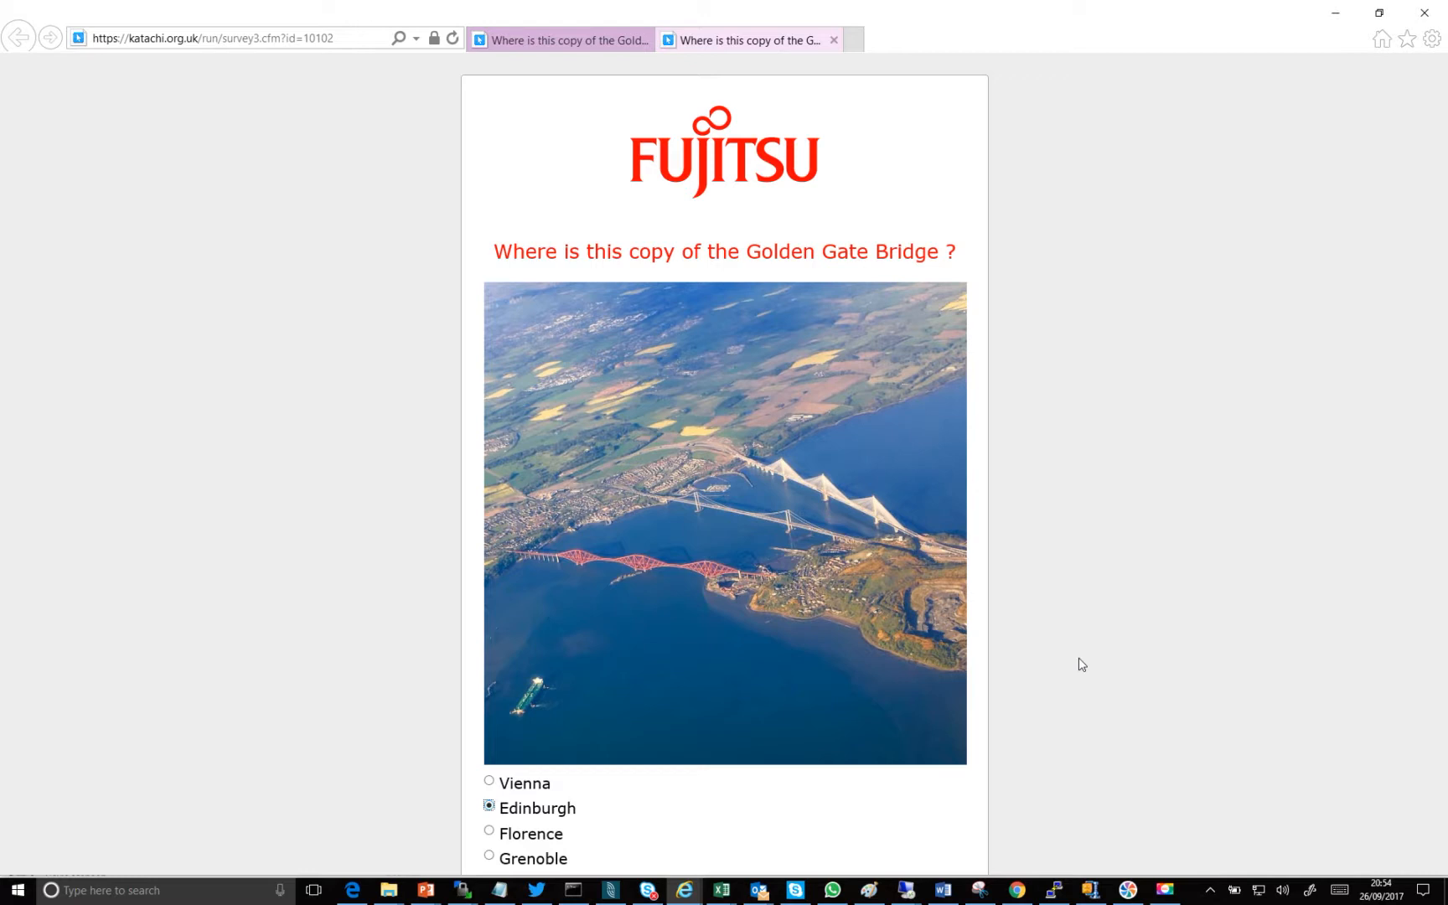
- Review the Golden Gate Bridge survey page, including the question, the answer options and the contact detail fields
scroll(1080, 664, "down", 4)
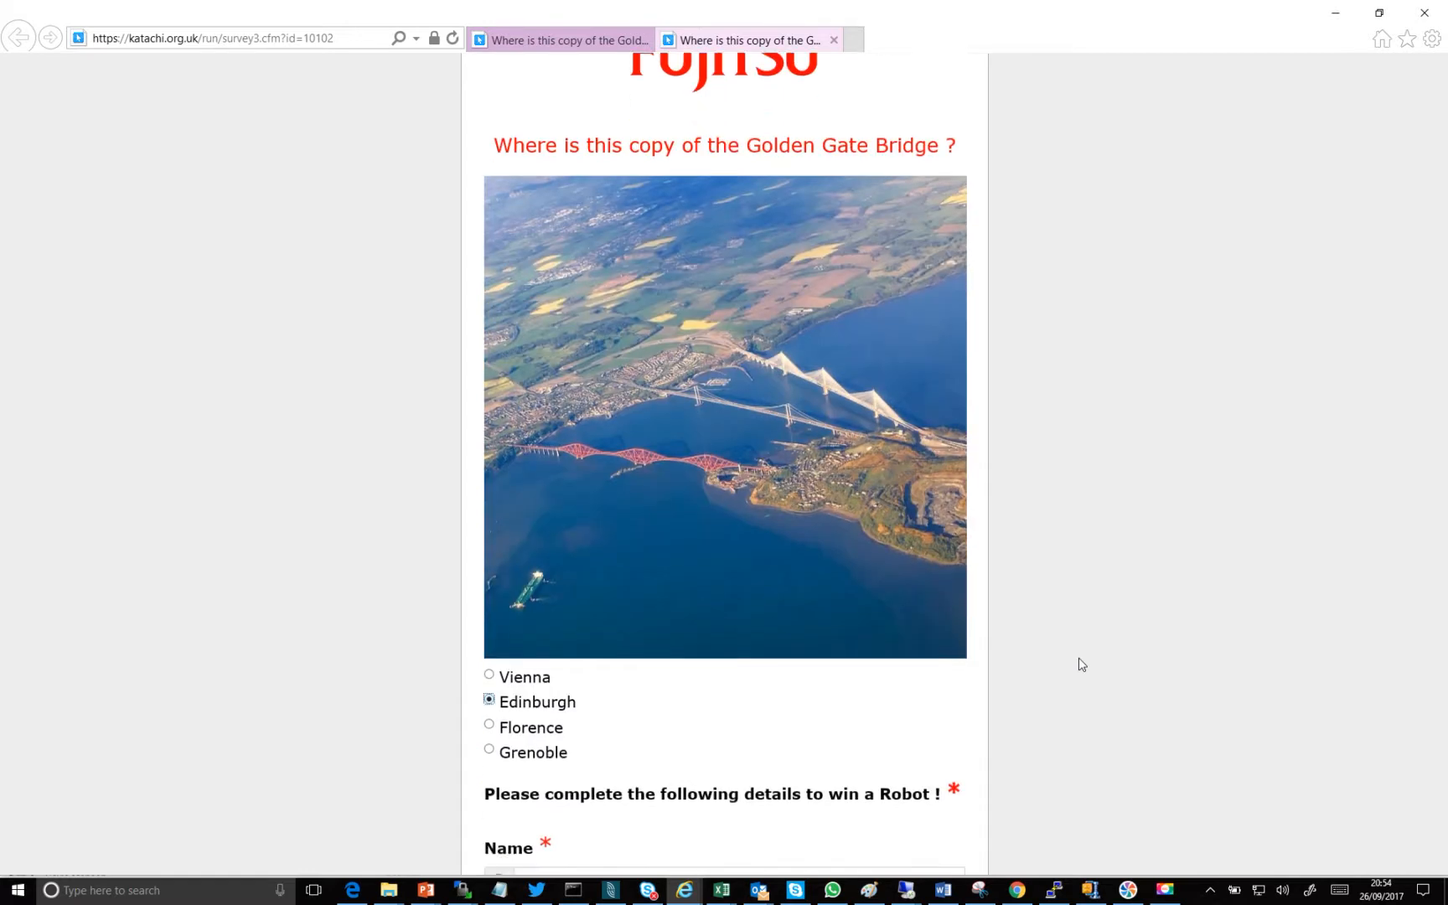
scroll(1080, 665, "up", 5)
scroll(1080, 664, "down", 1)
scroll(1080, 664, "up", 1)
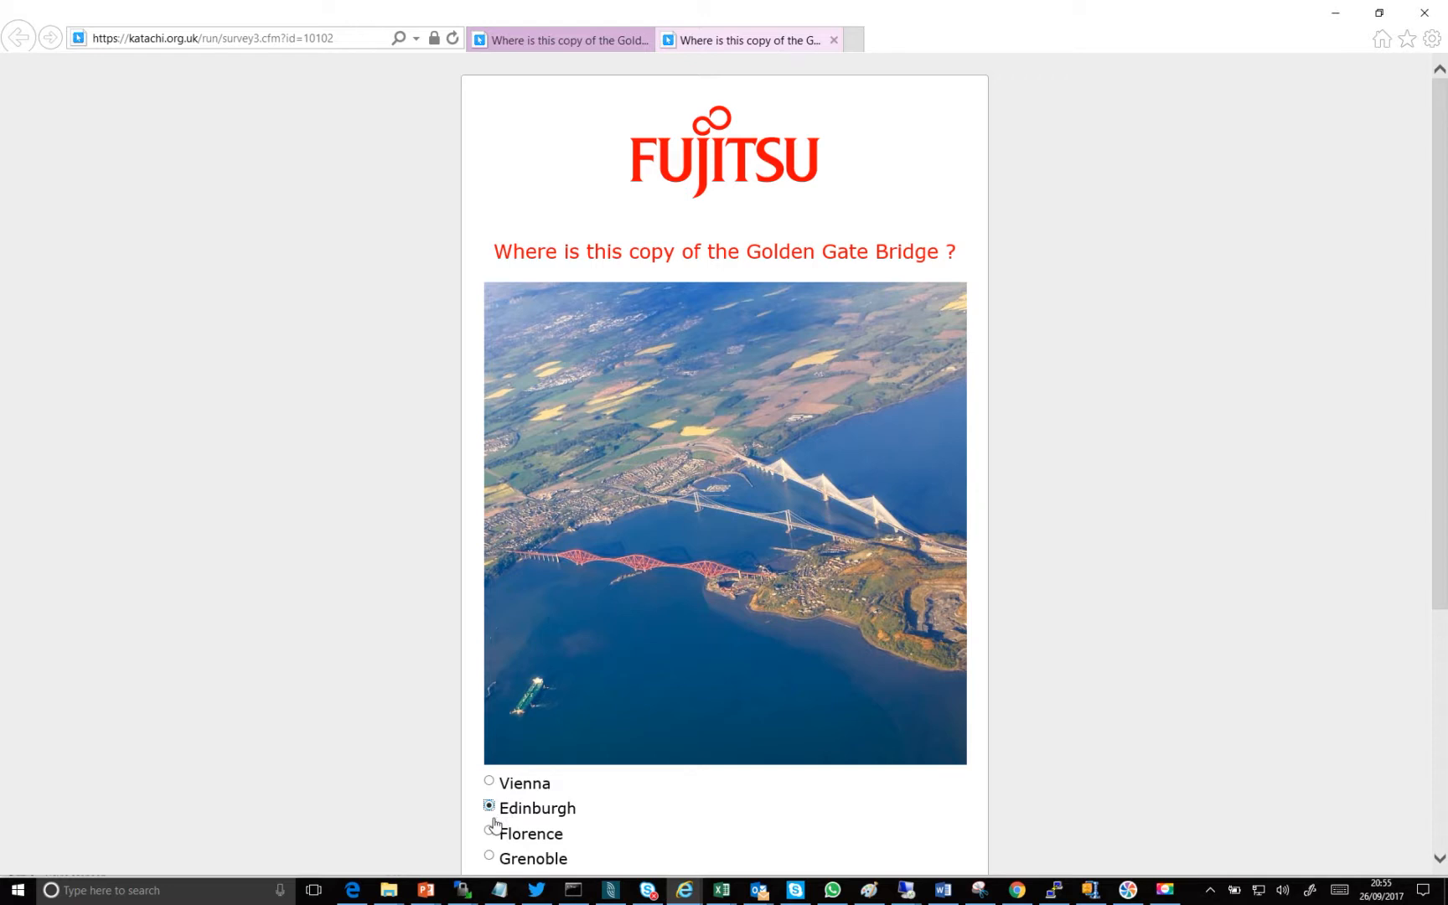
scroll(495, 823, "down", 5)
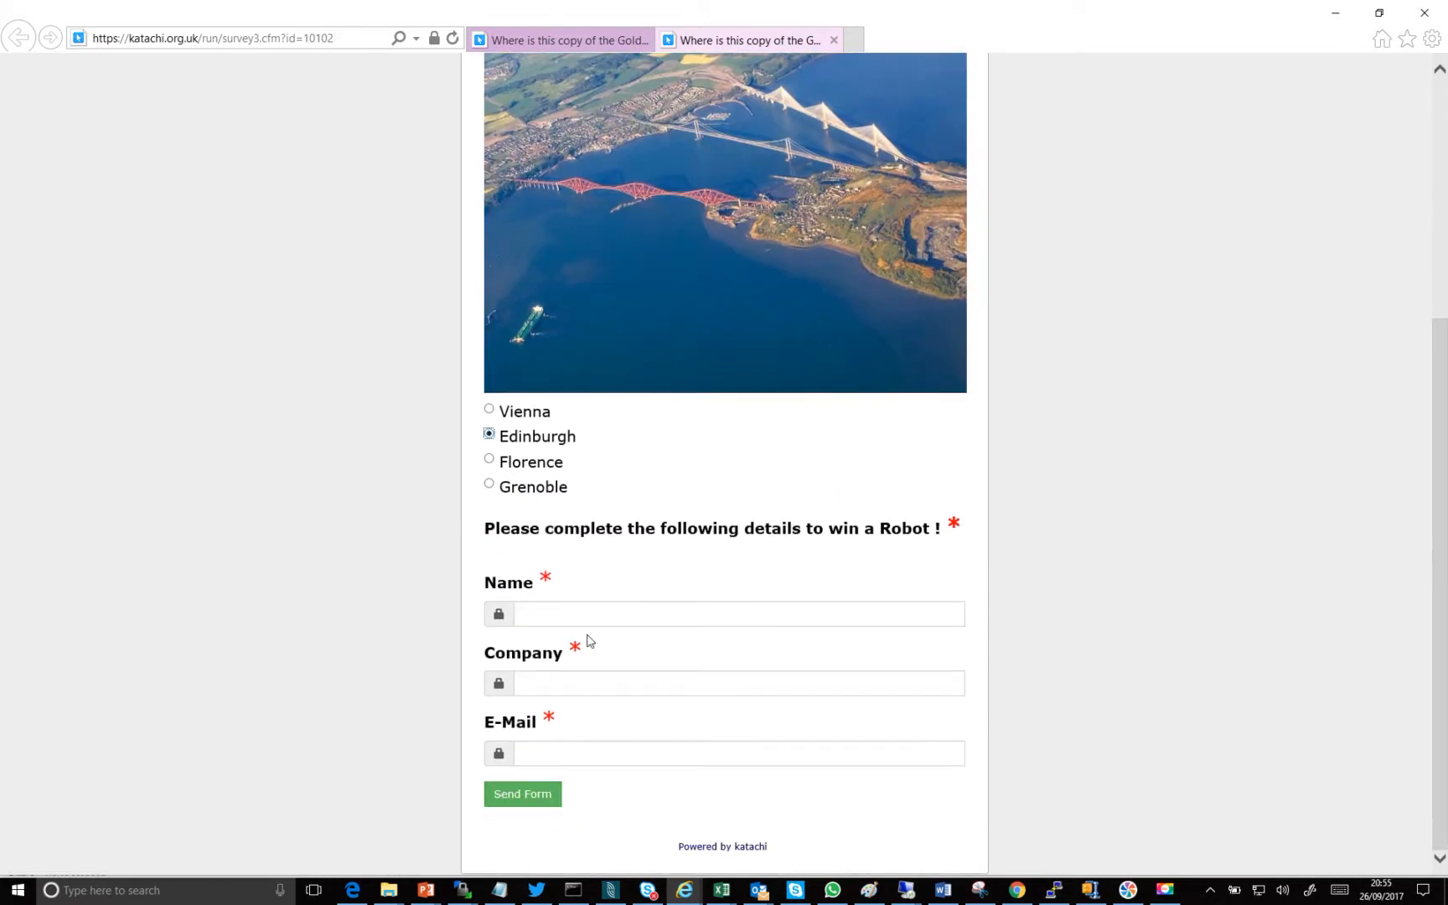
scroll(587, 640, "up", 5)
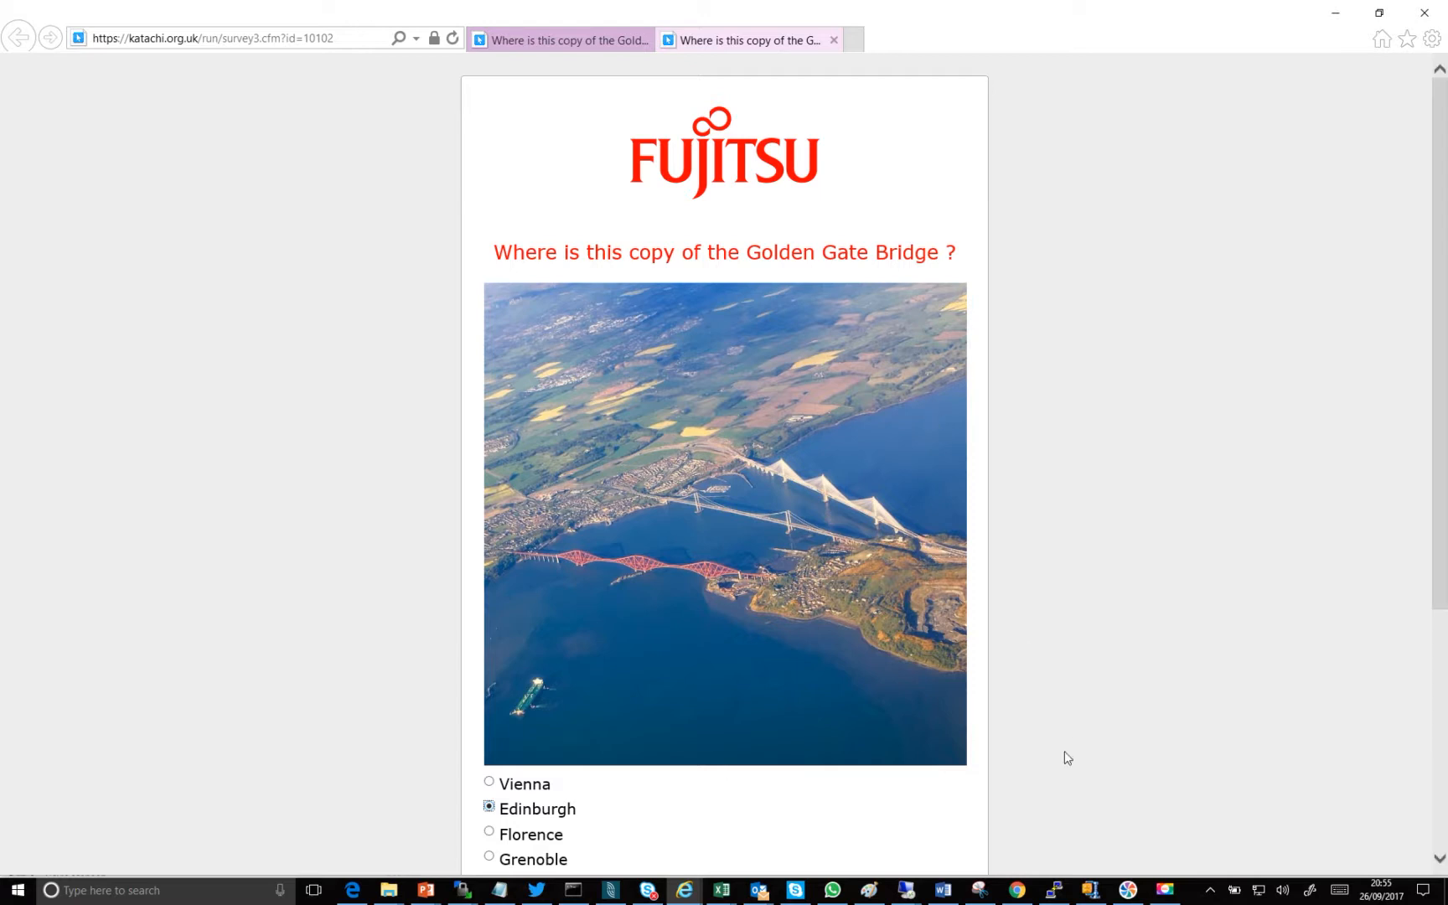
- Switch to UForge AppCenter in Chrome and sign in with the prefilled account credentials
left_click(1022, 899)
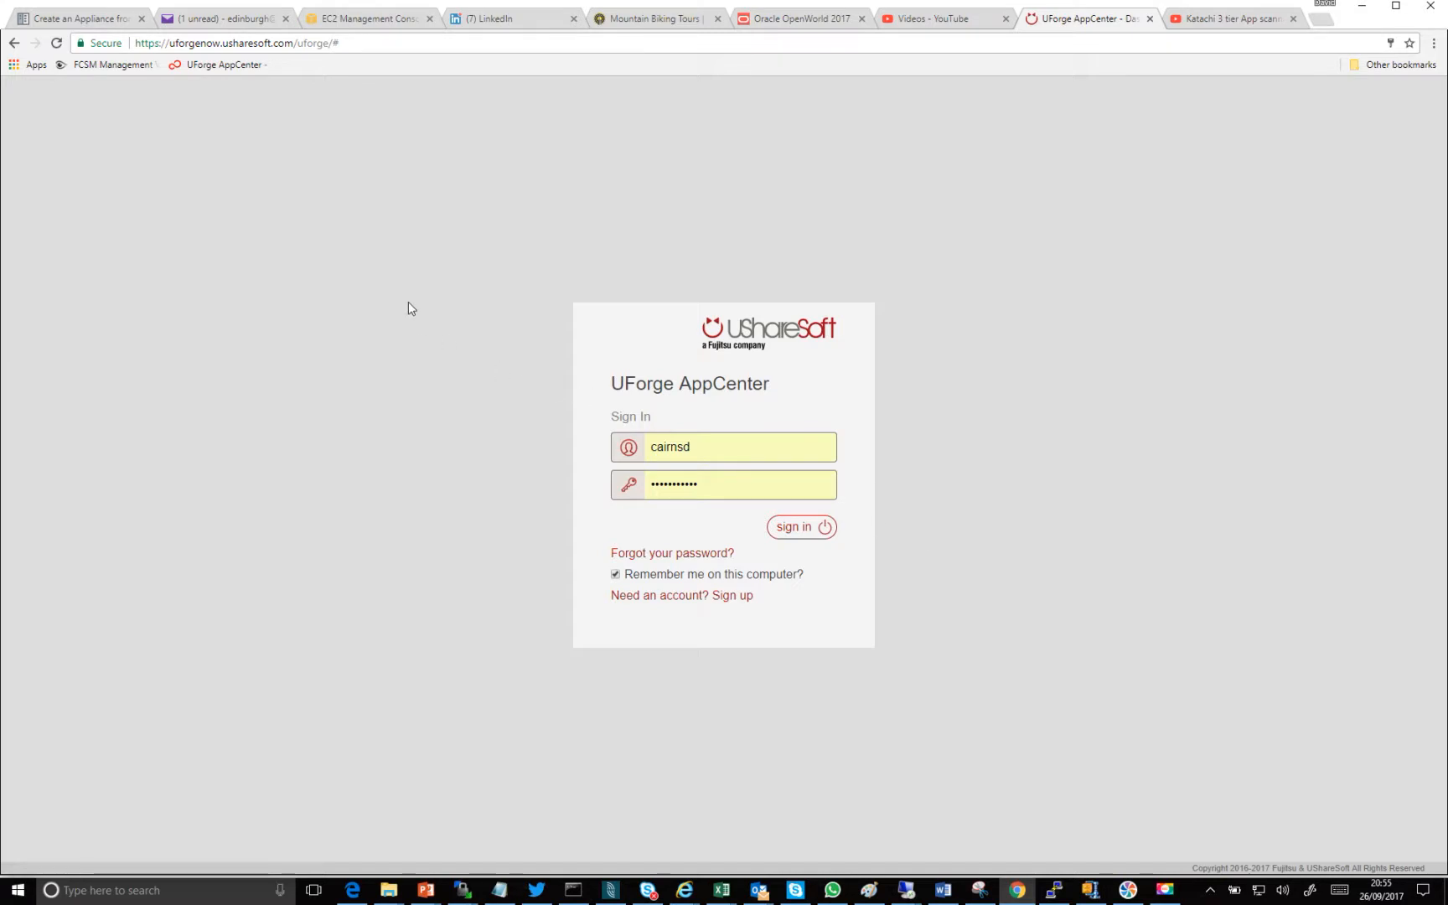
left_click(790, 530)
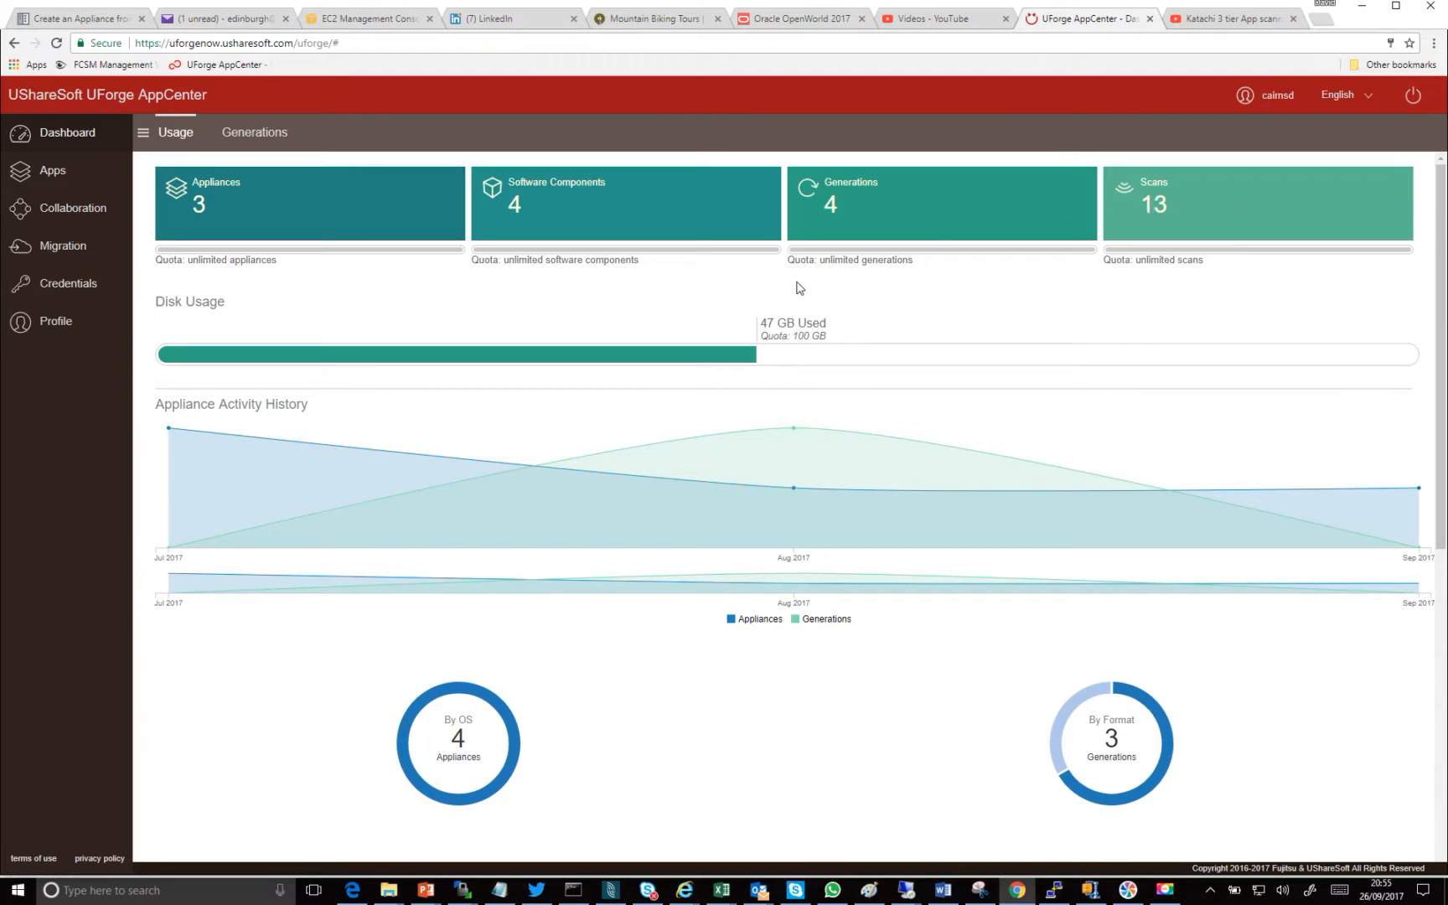
- Look over the profile page and the stored cloud accounts, and open the migration scan list
left_click(62, 323)
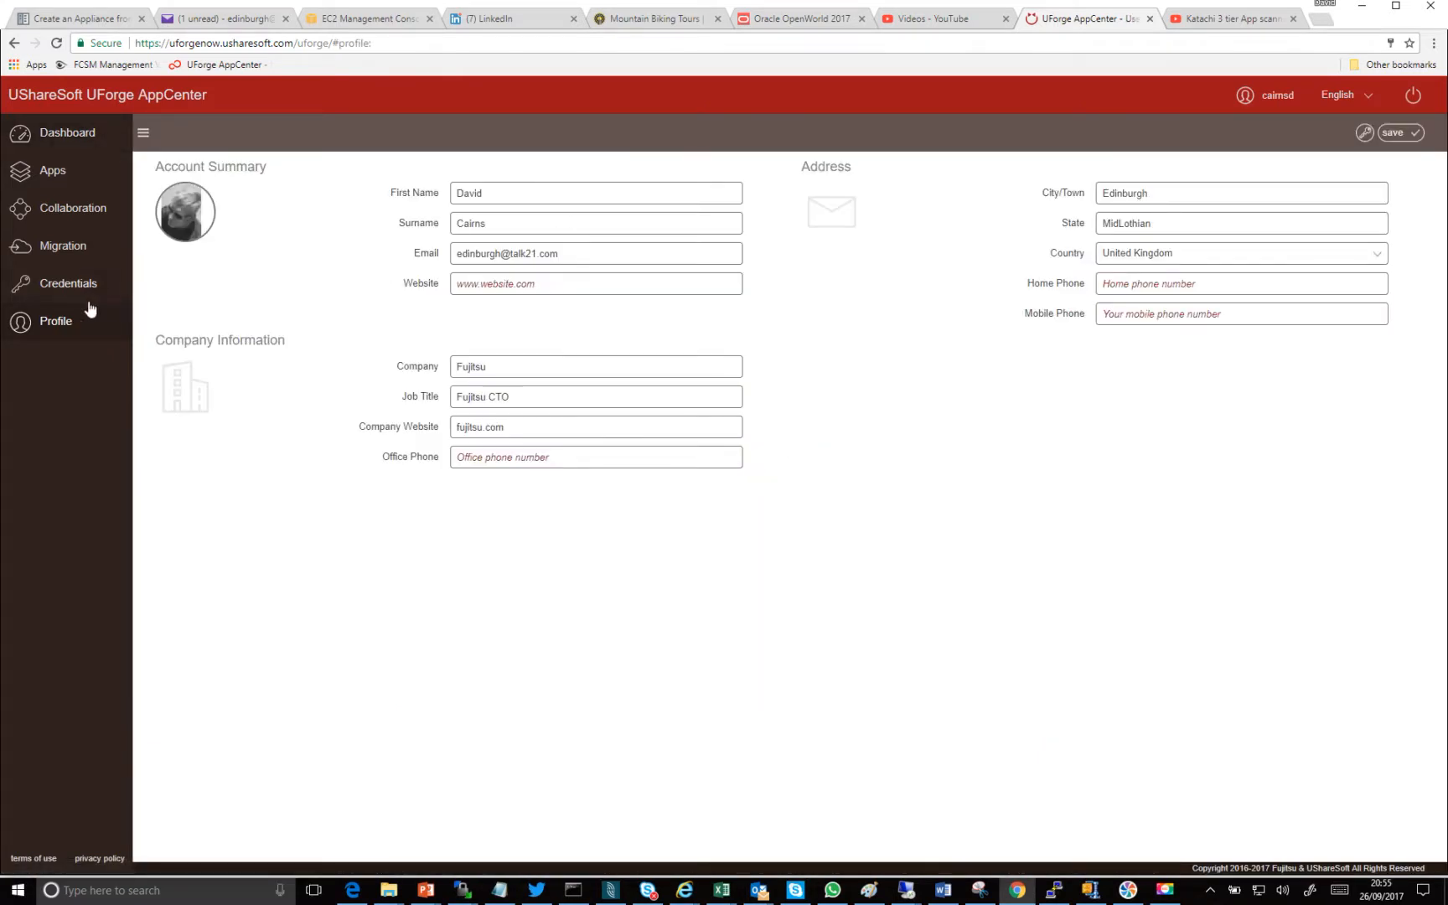
left_click(71, 285)
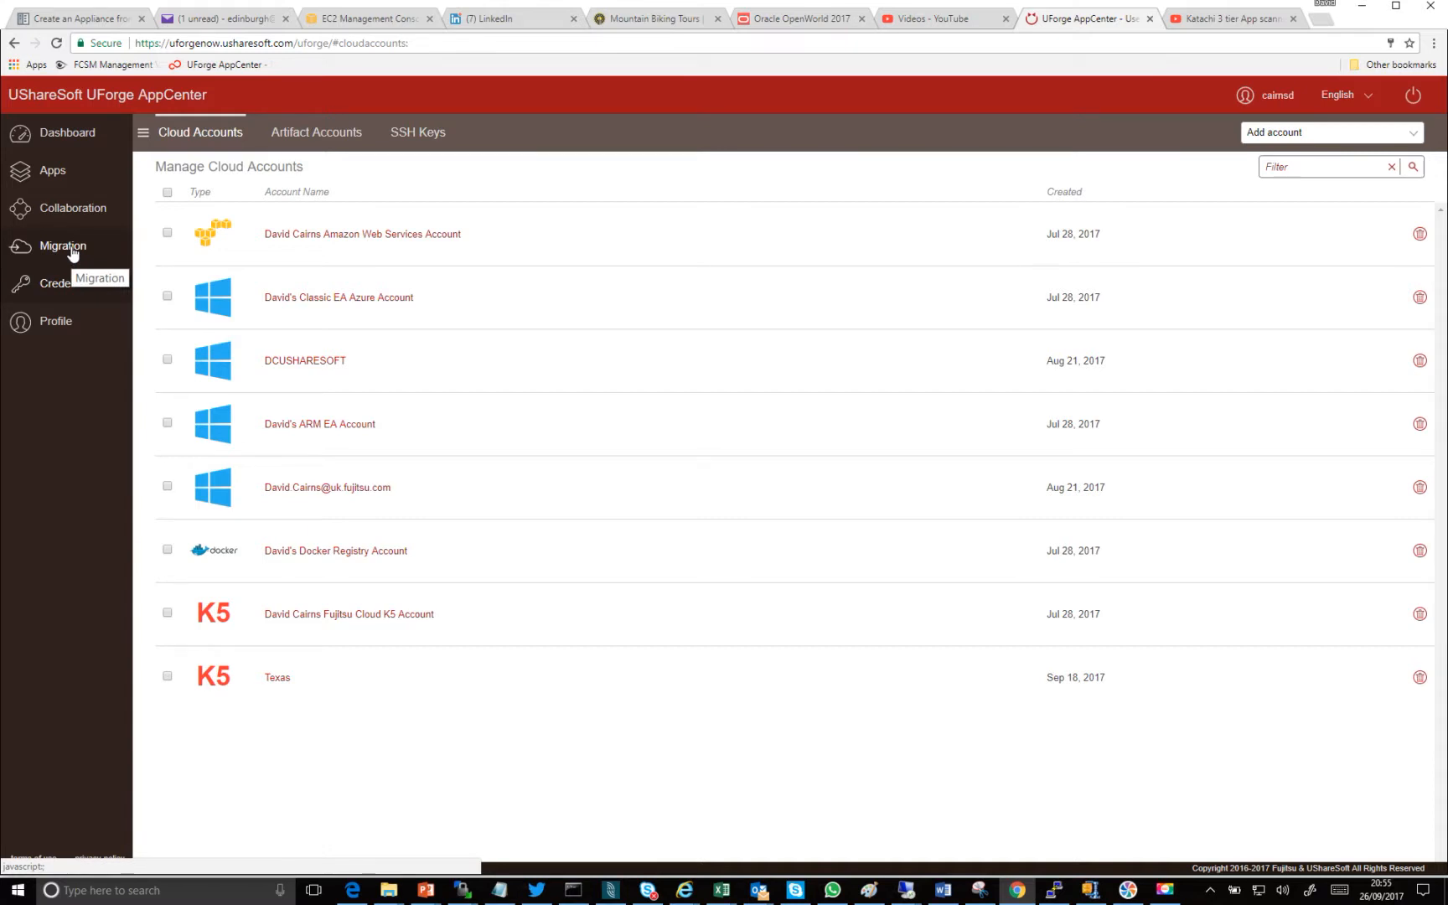
left_click(73, 254)
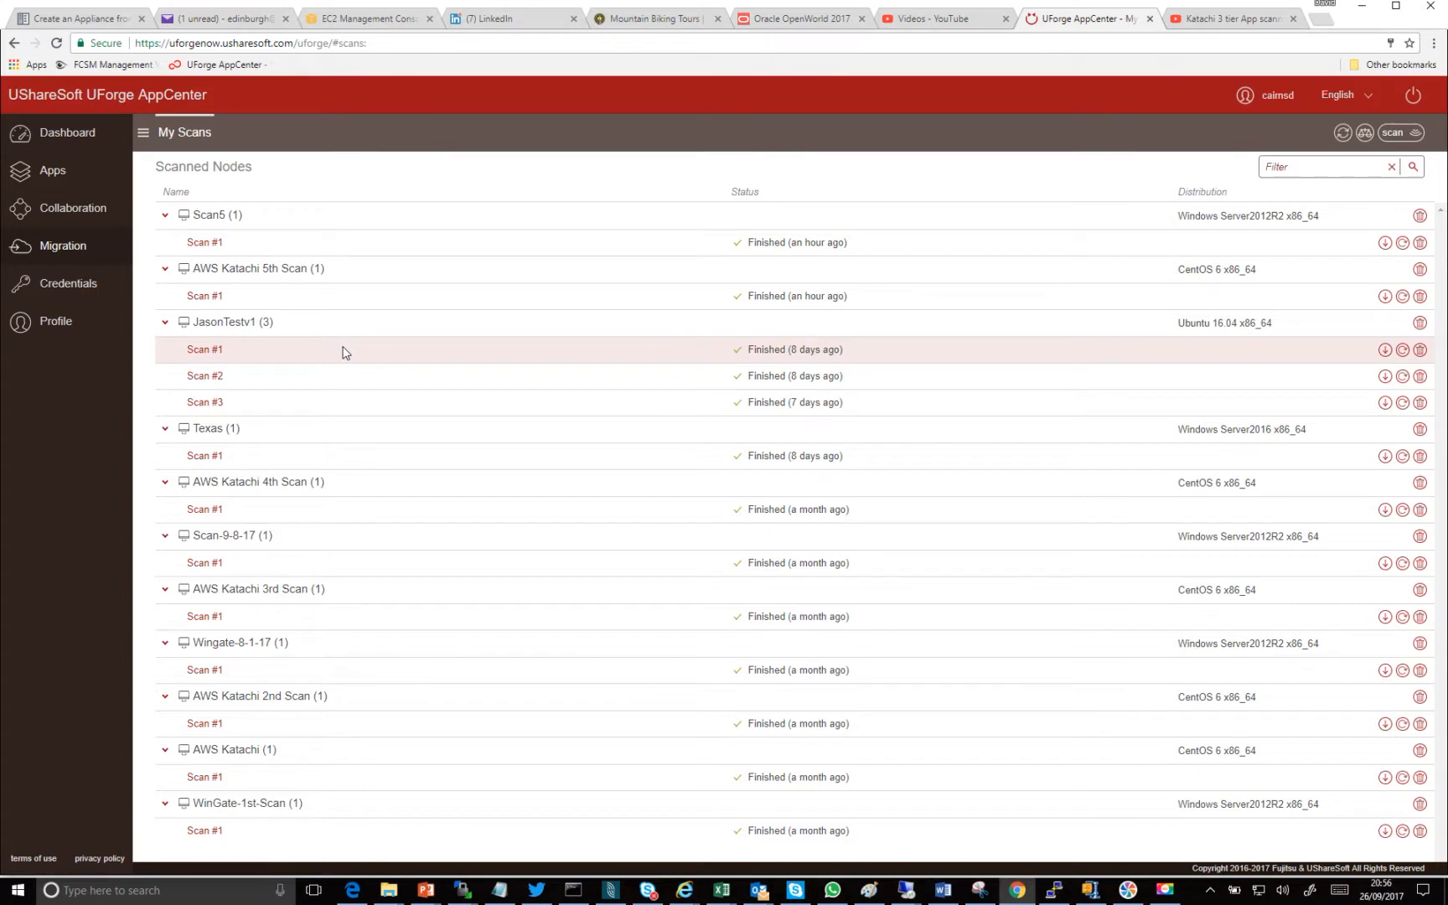
- Switch to the PuTTY root session and display the server's OS release with "cat /etc/redhat-release"
left_click(1055, 897)
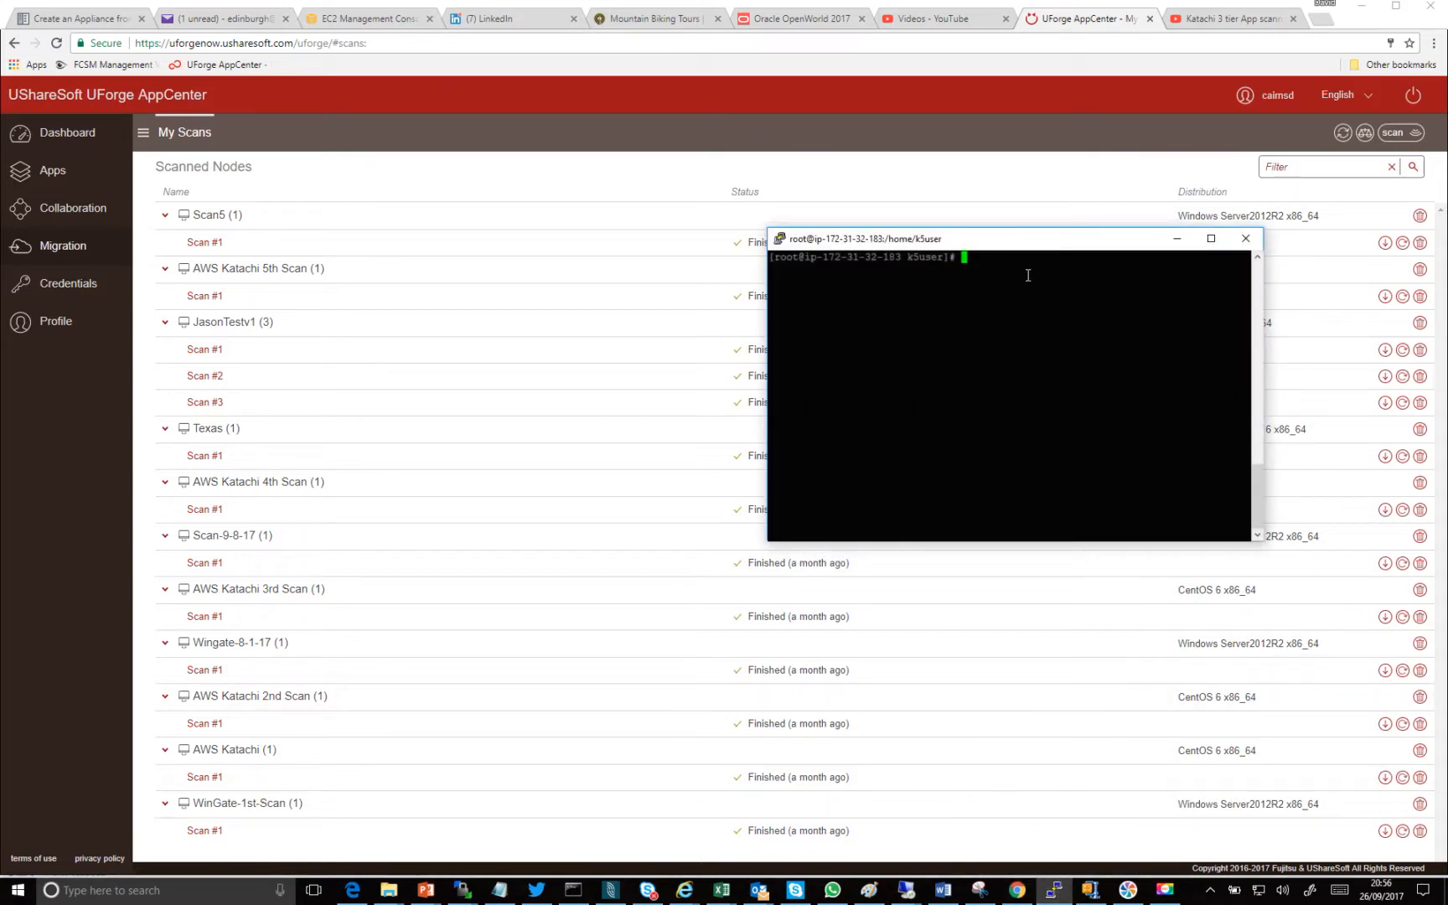
left_click_drag(1033, 245, 569, 239)
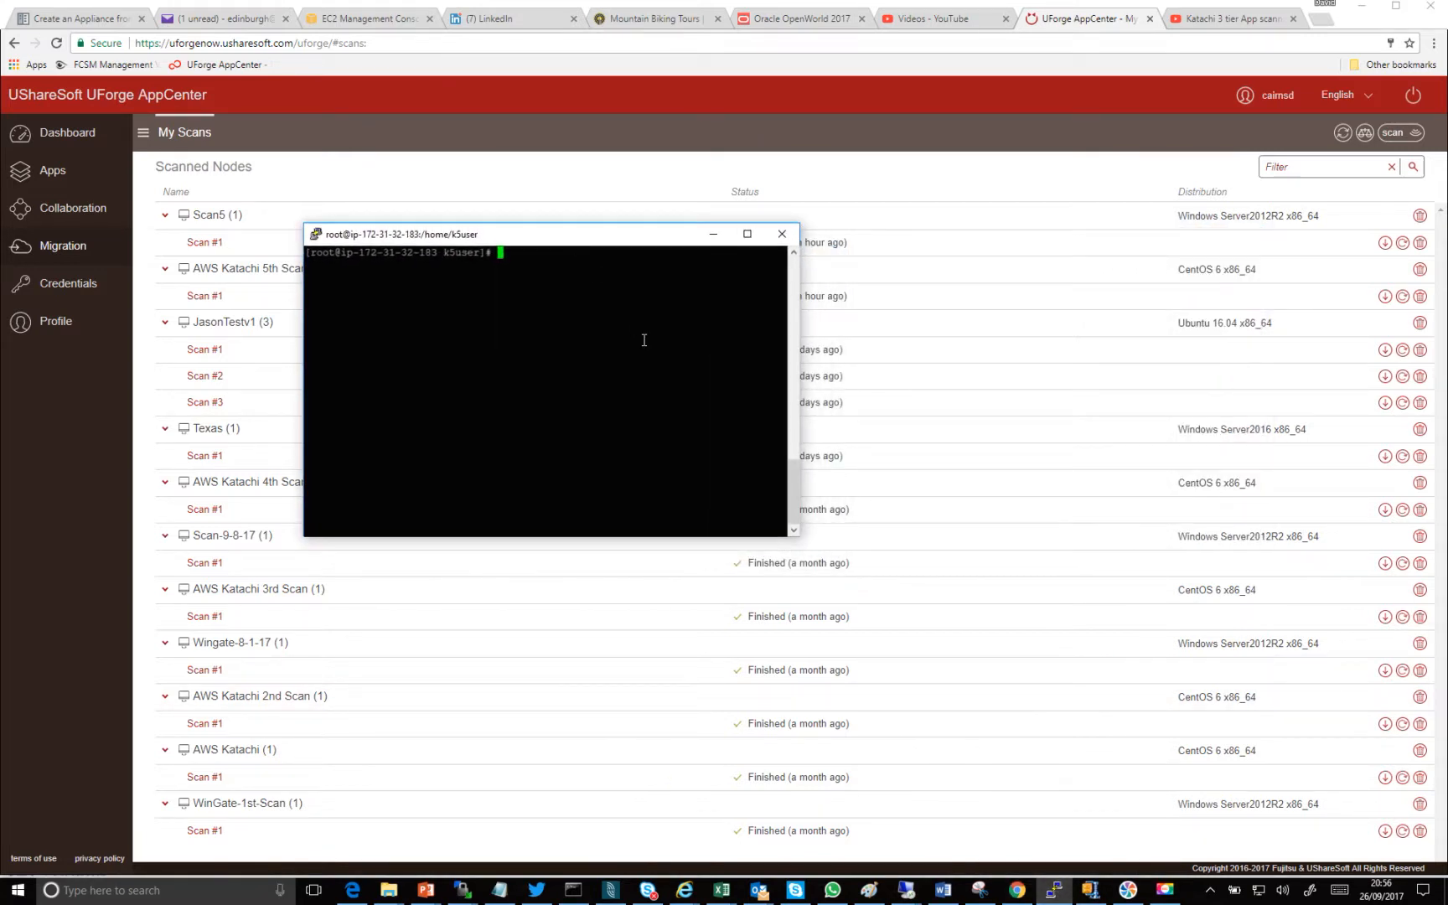
type("clear")
key("Up")
key("Return")
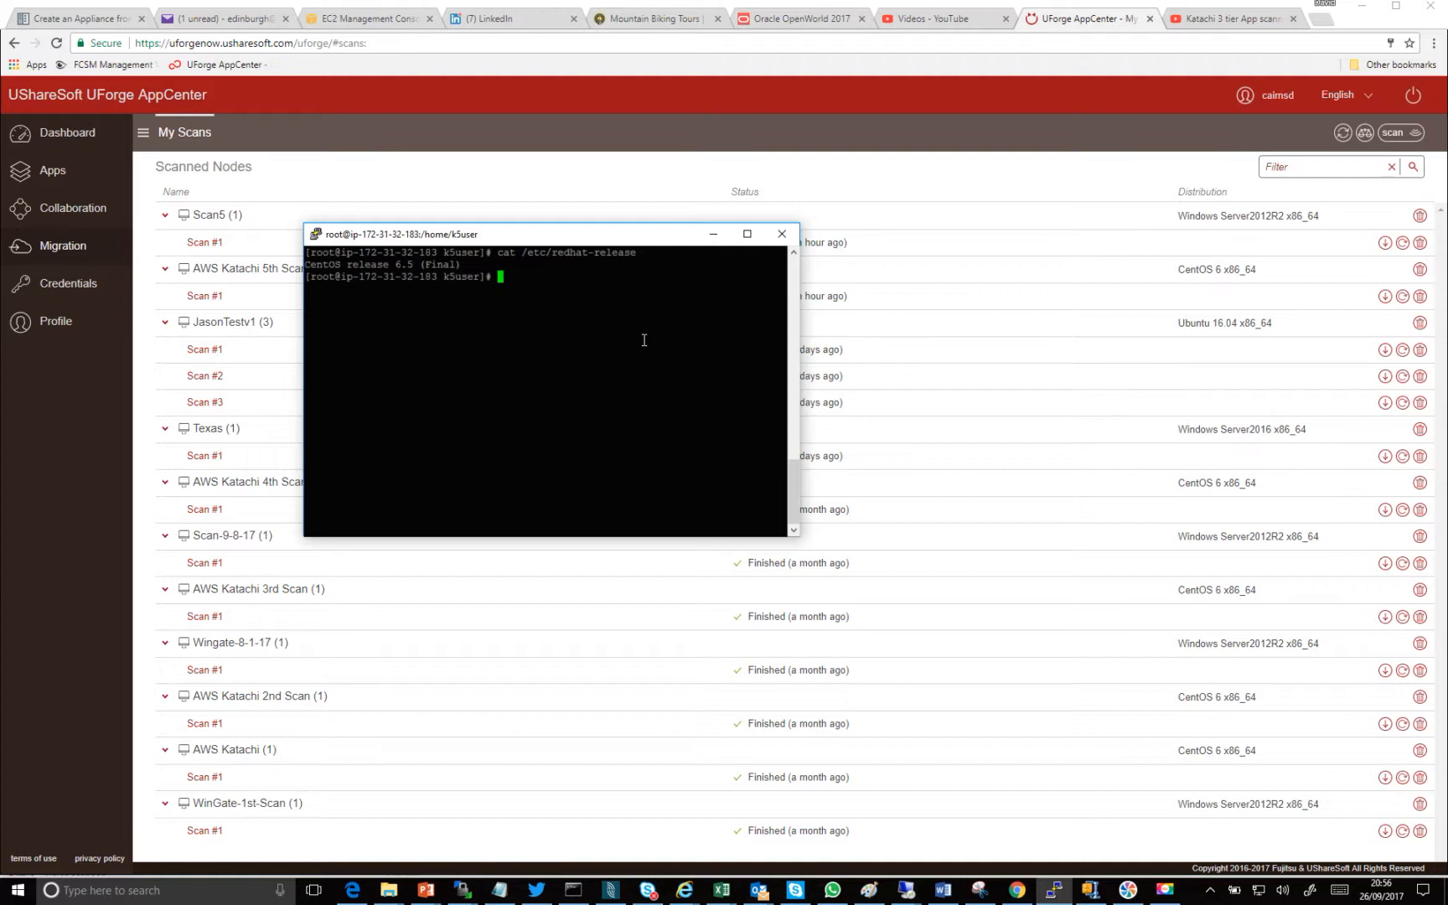
key("Up")
key("Up")
key("Up")
key("Up")
key("Up")
key("Up")
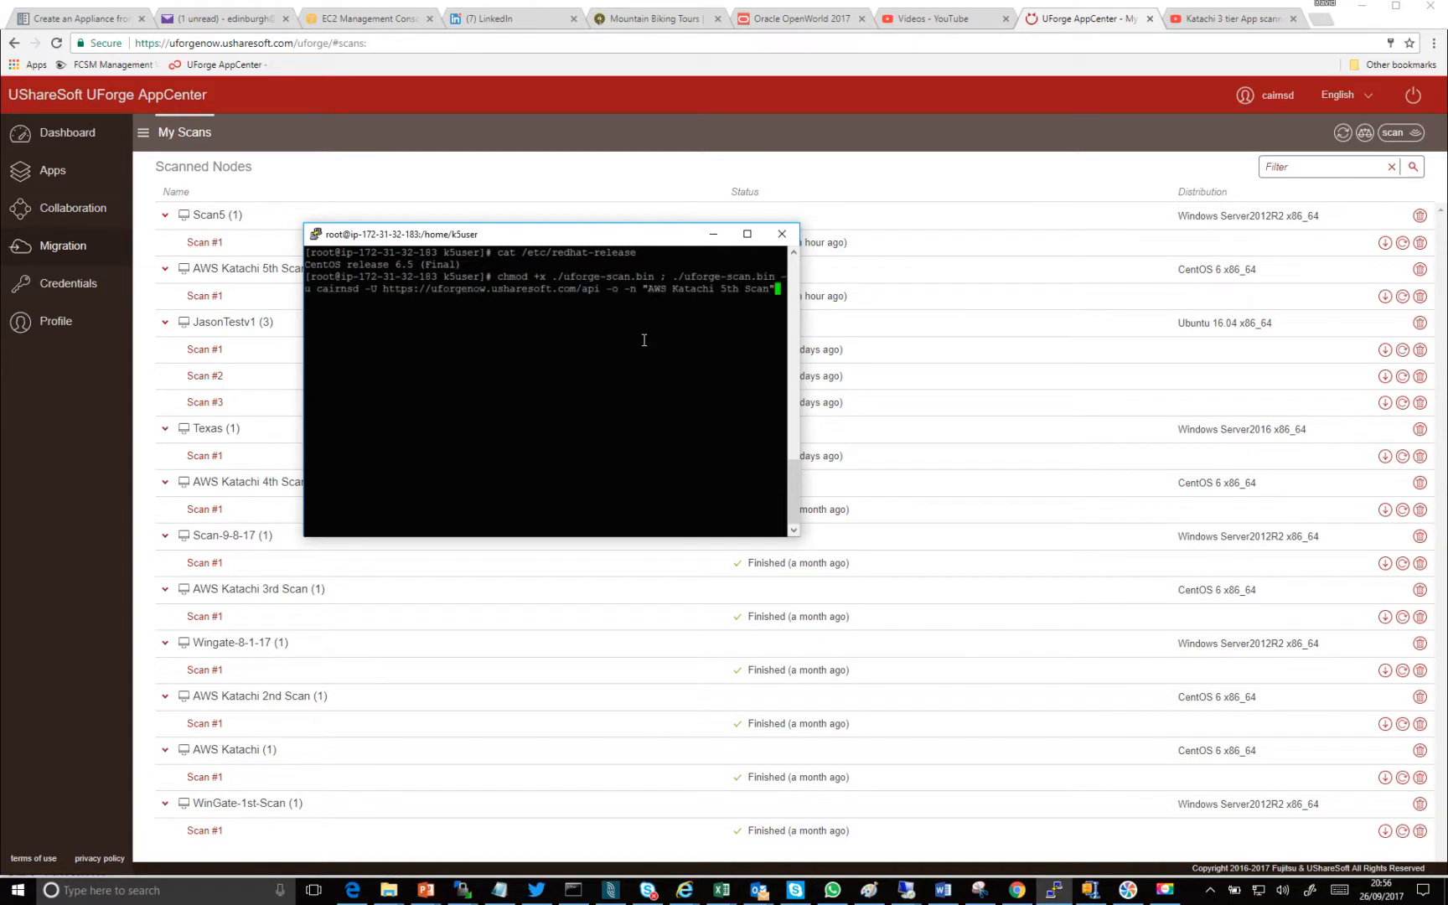
key("Left")
key("BackSpace")
key("BackSpace")
key("BackSpace")
key("BackSpace")
key("BackSpace")
key("BackSpace")
key("BackSpace")
key("BackSpace")
key("BackSpace")
key("BackSpace")
key("BackSpace")
key("BackSpace")
key("BackSpace")
key("BackSpace")
key("BackSpace")
key("BackSpace")
key("BackSpace")
key("BackSpace")
key("BackSpace")
key("BackSpace")
type("Katachi5")
key("BackSpace")
type("6\"")
key("Return")
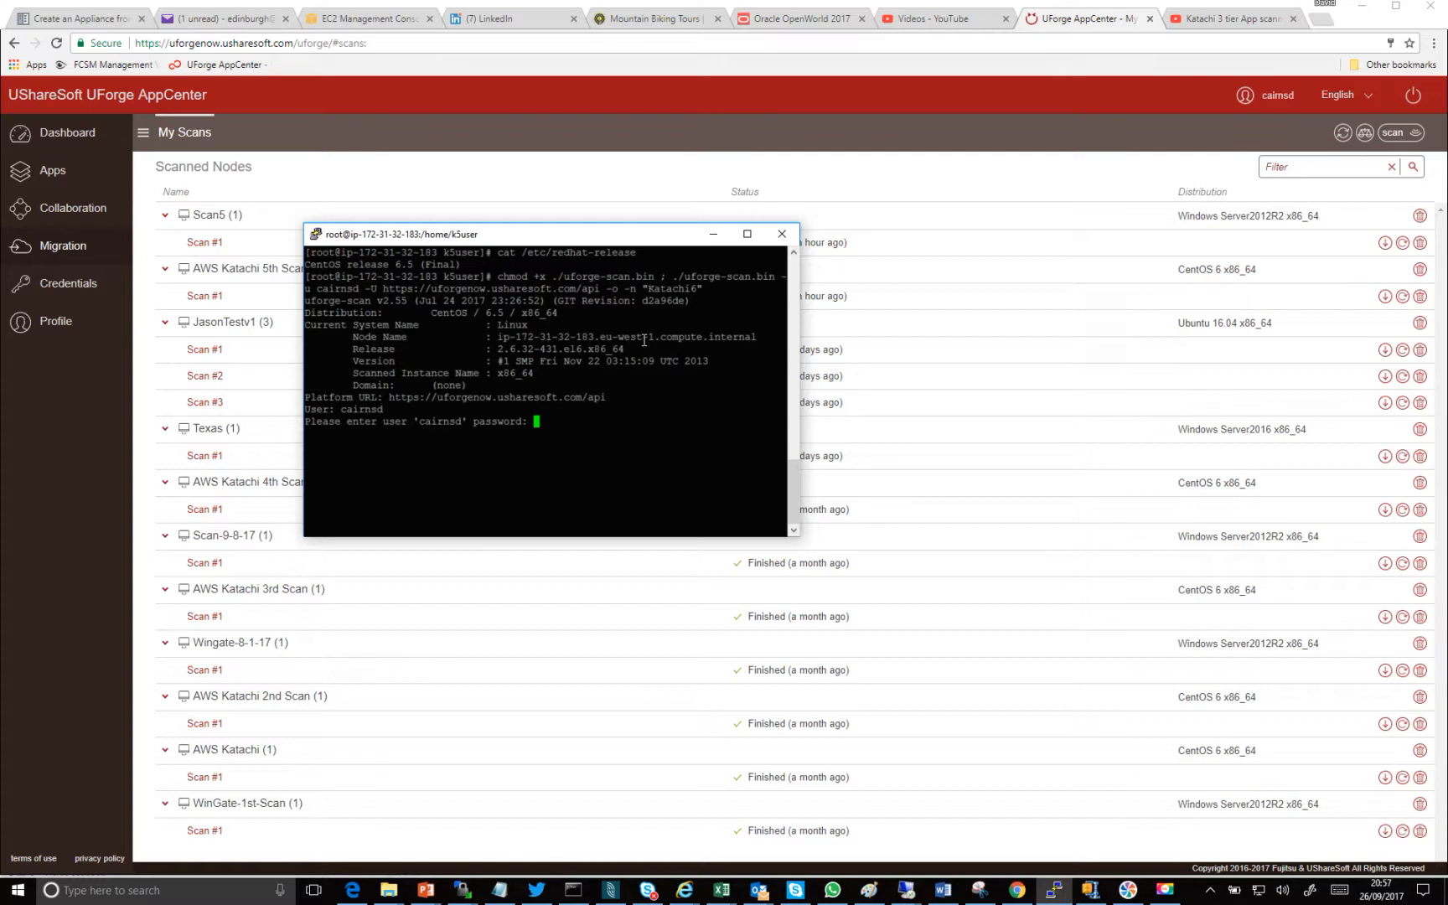
key("Return")
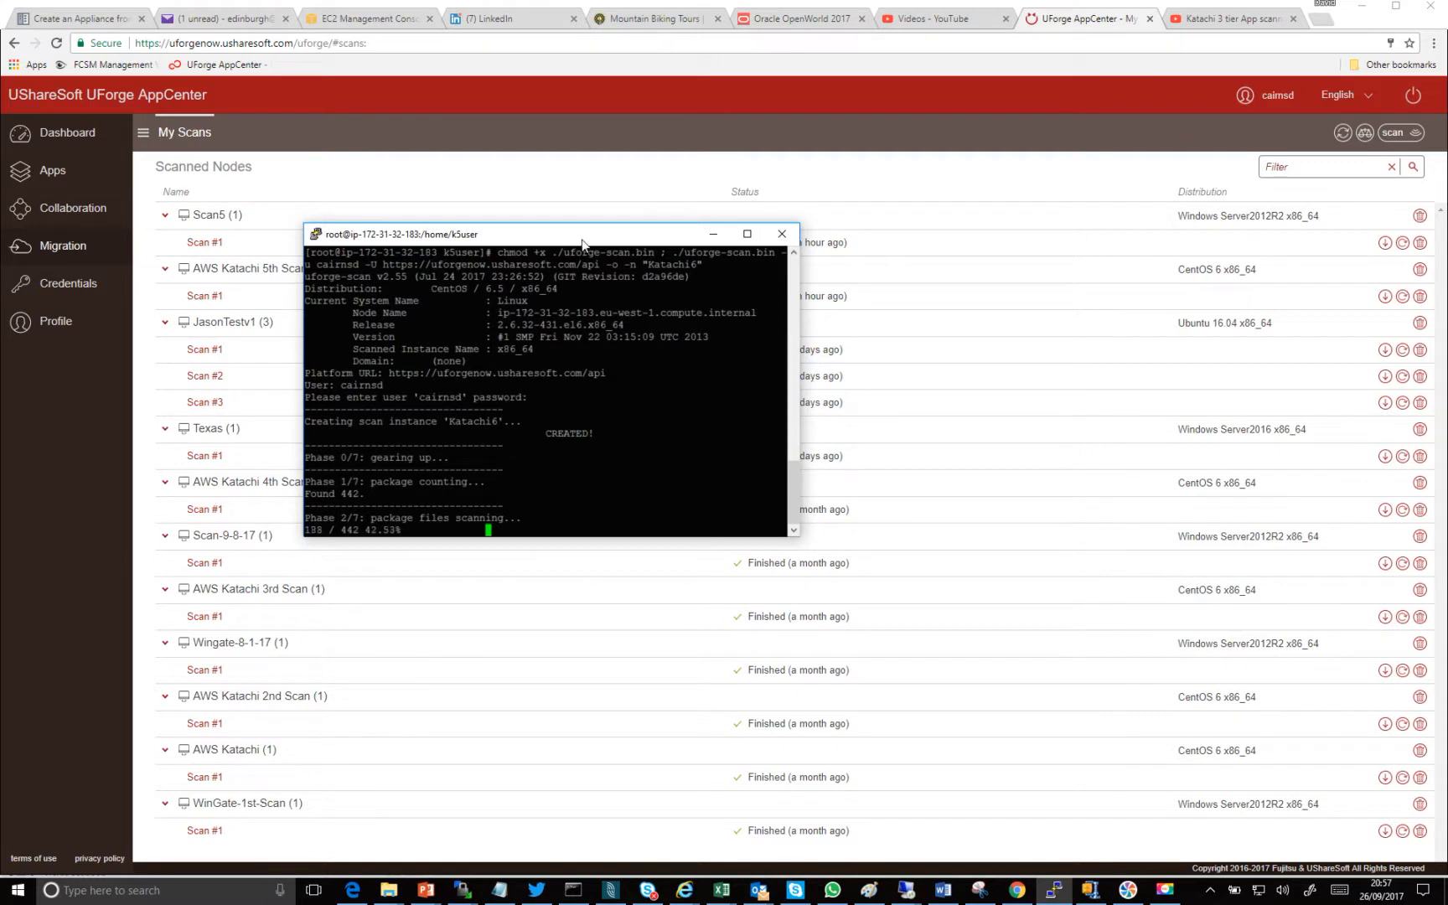
- Reload the scan list in Chrome to check the Katachi6 scan, and minimize the terminal window
left_click_drag(585, 239, 846, 295)
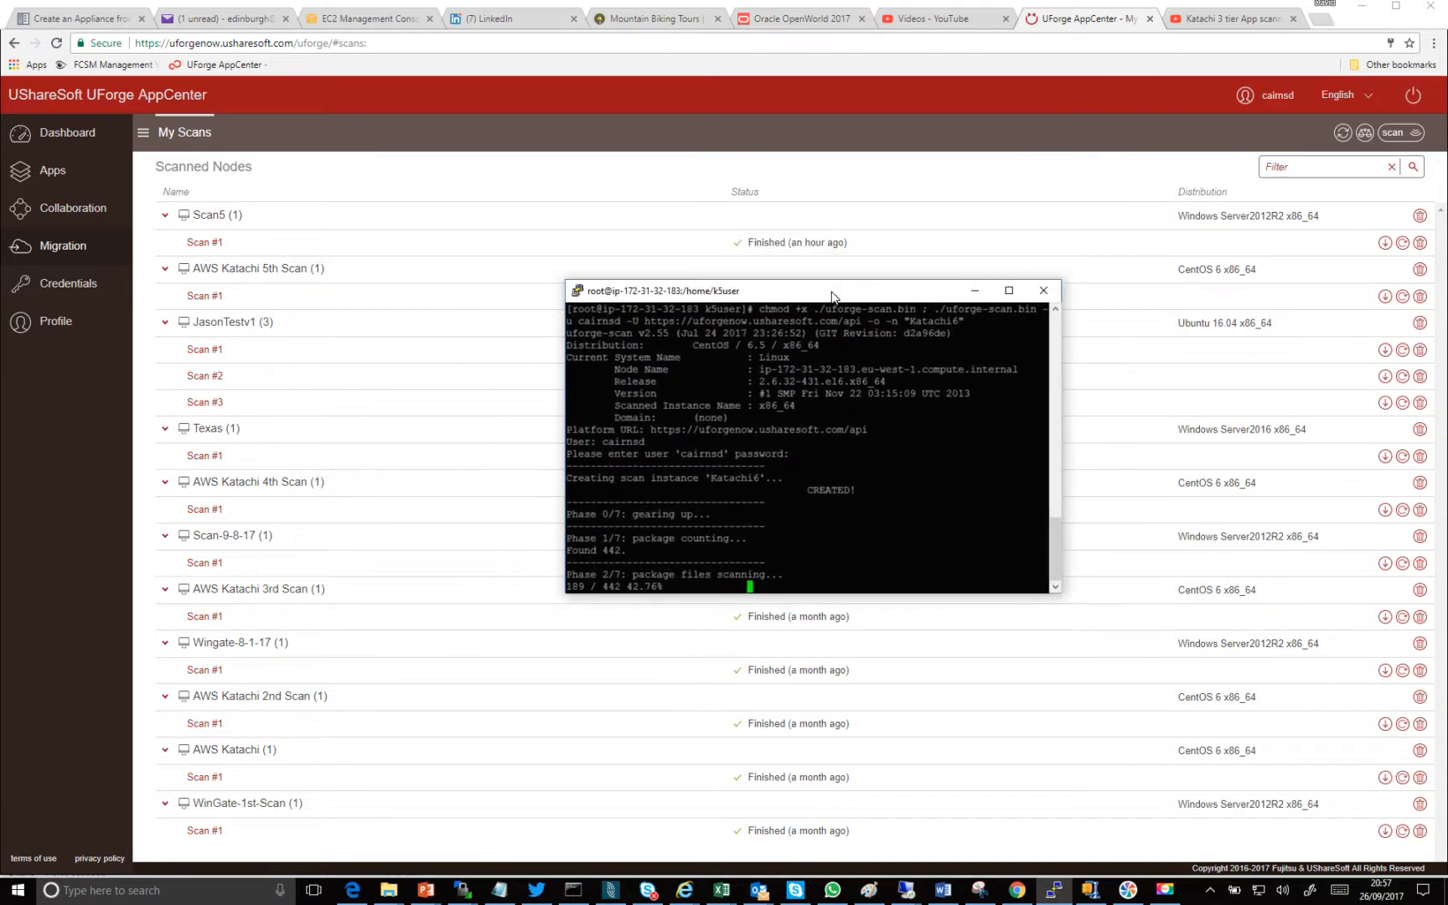
left_click(56, 43)
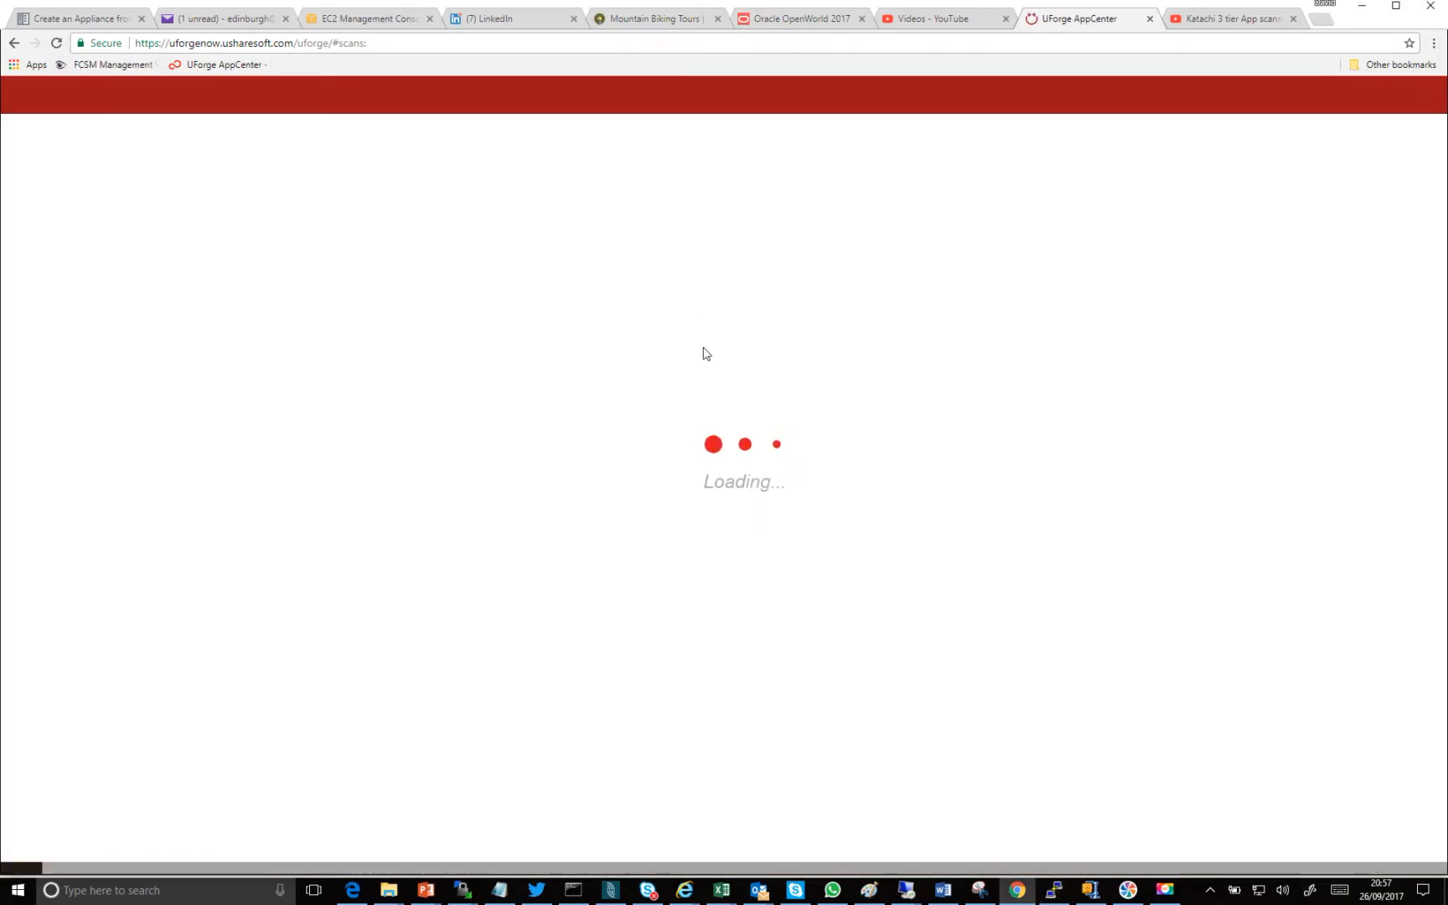
key("alt+Tab")
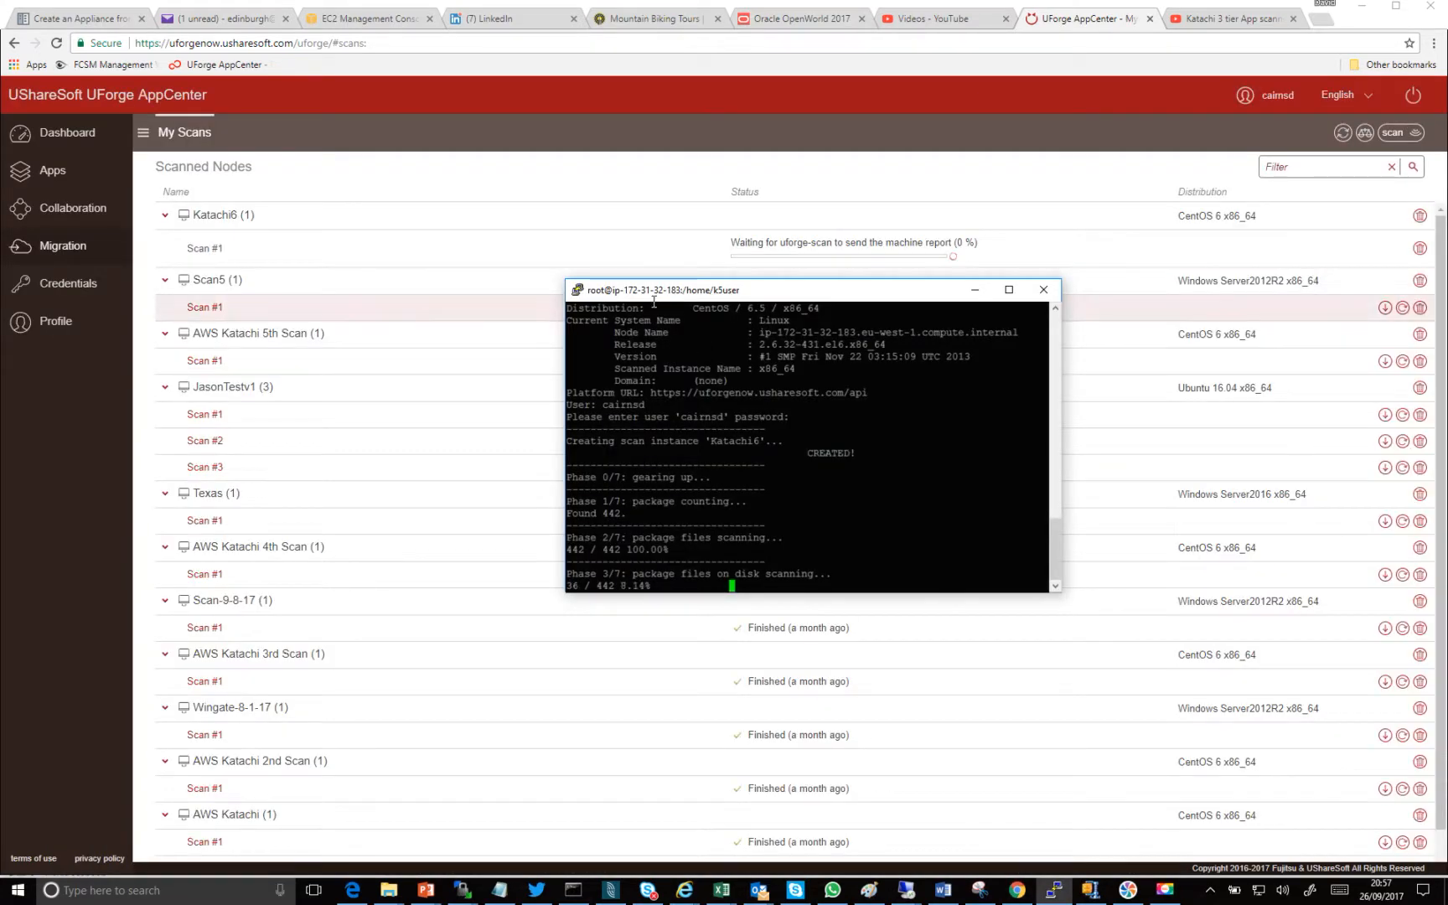
left_click_drag(685, 297, 546, 372)
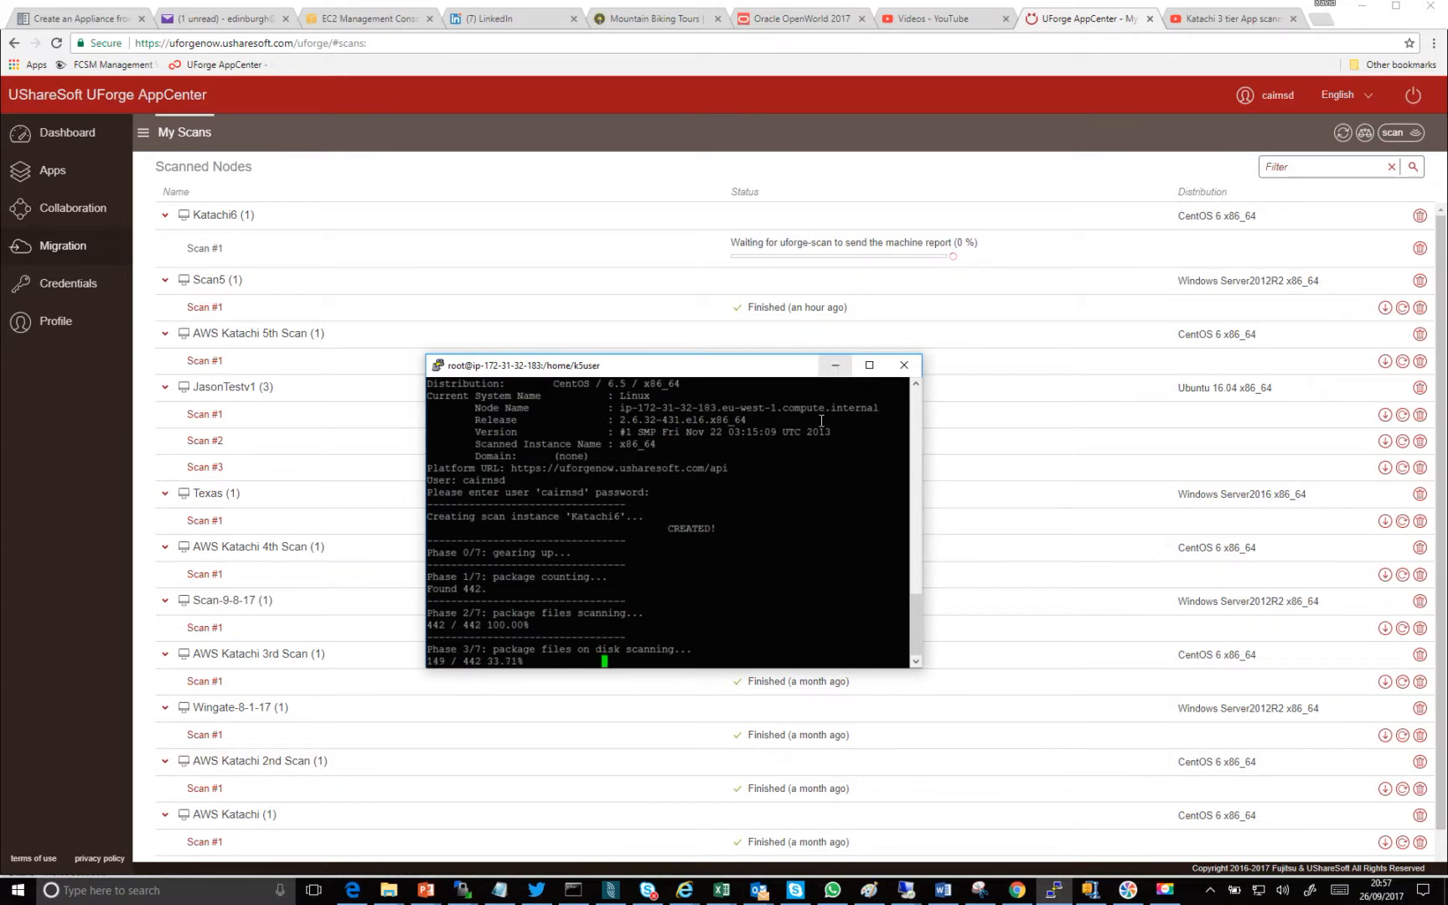
left_click(835, 365)
- Switch to the remote Windows Server 2012 R2 session, show the scan file folder and bring up UForge Scan
mouse_move(909, 891)
left_click(979, 830)
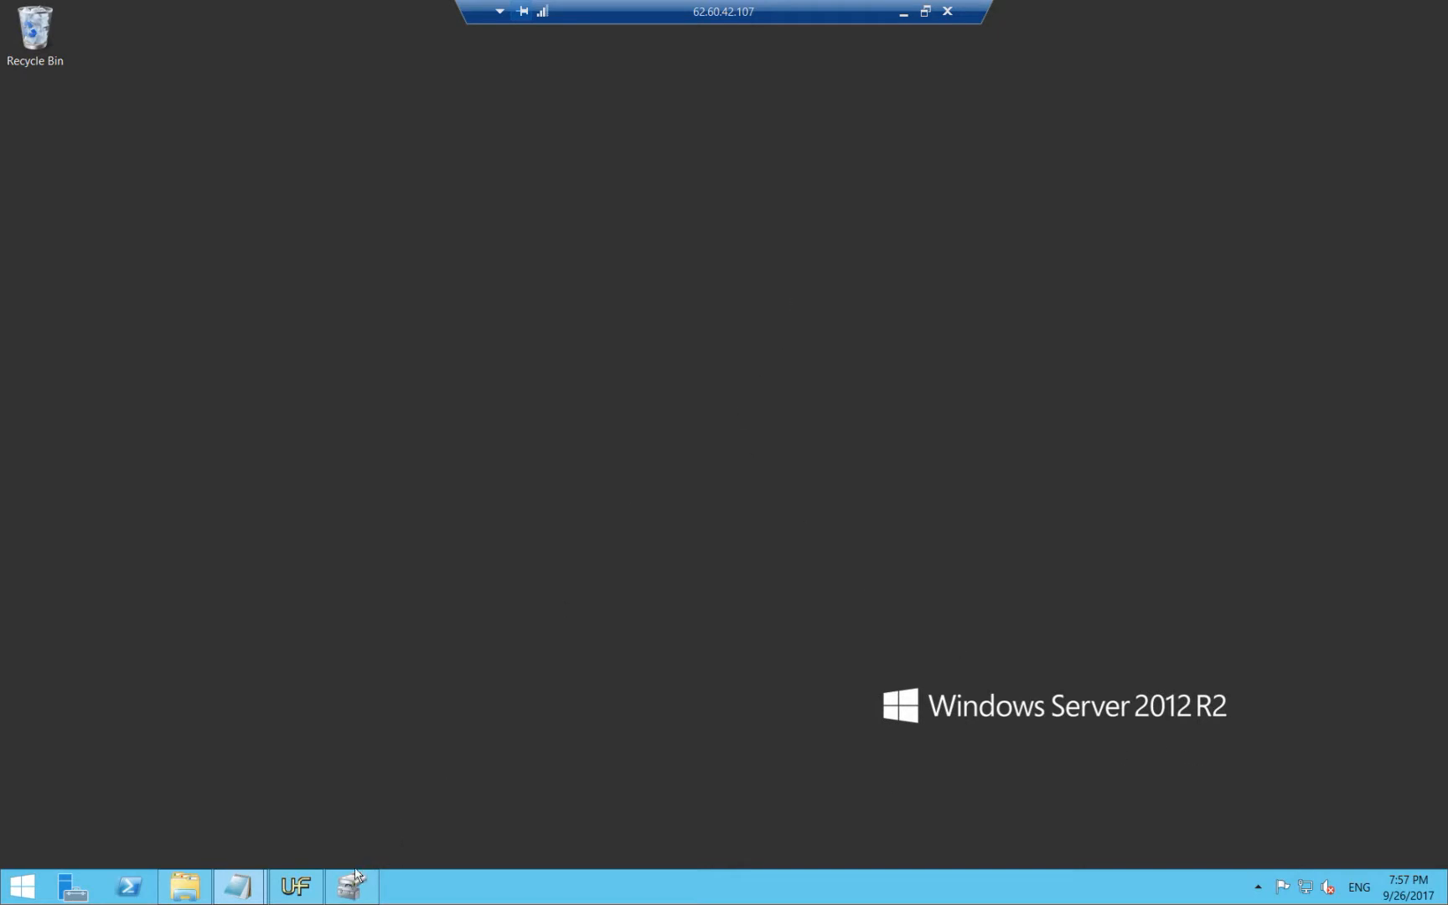
left_click(186, 893)
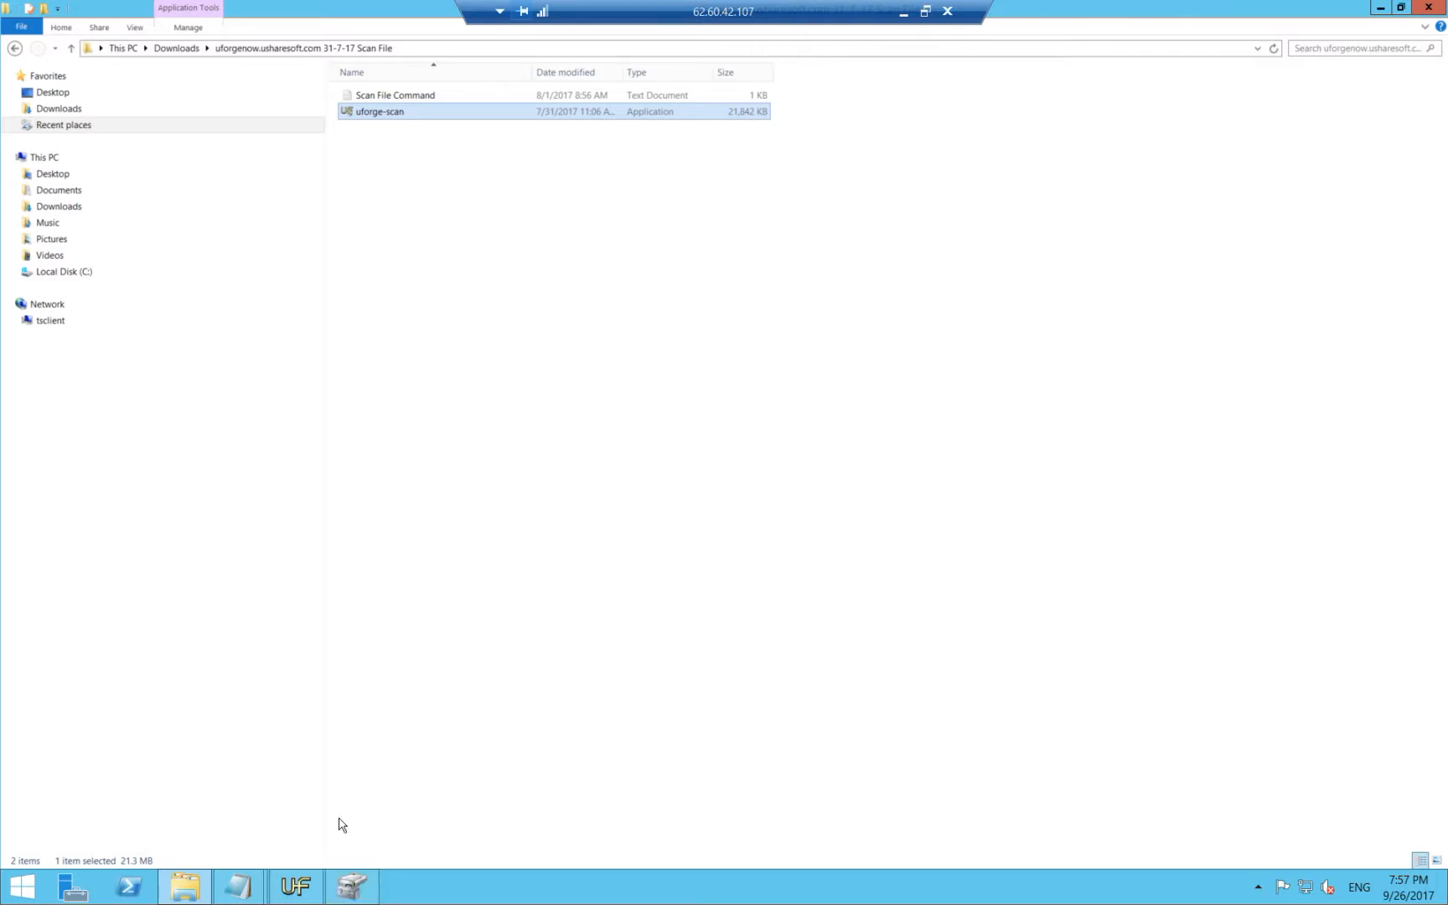
key("alt+Tab")
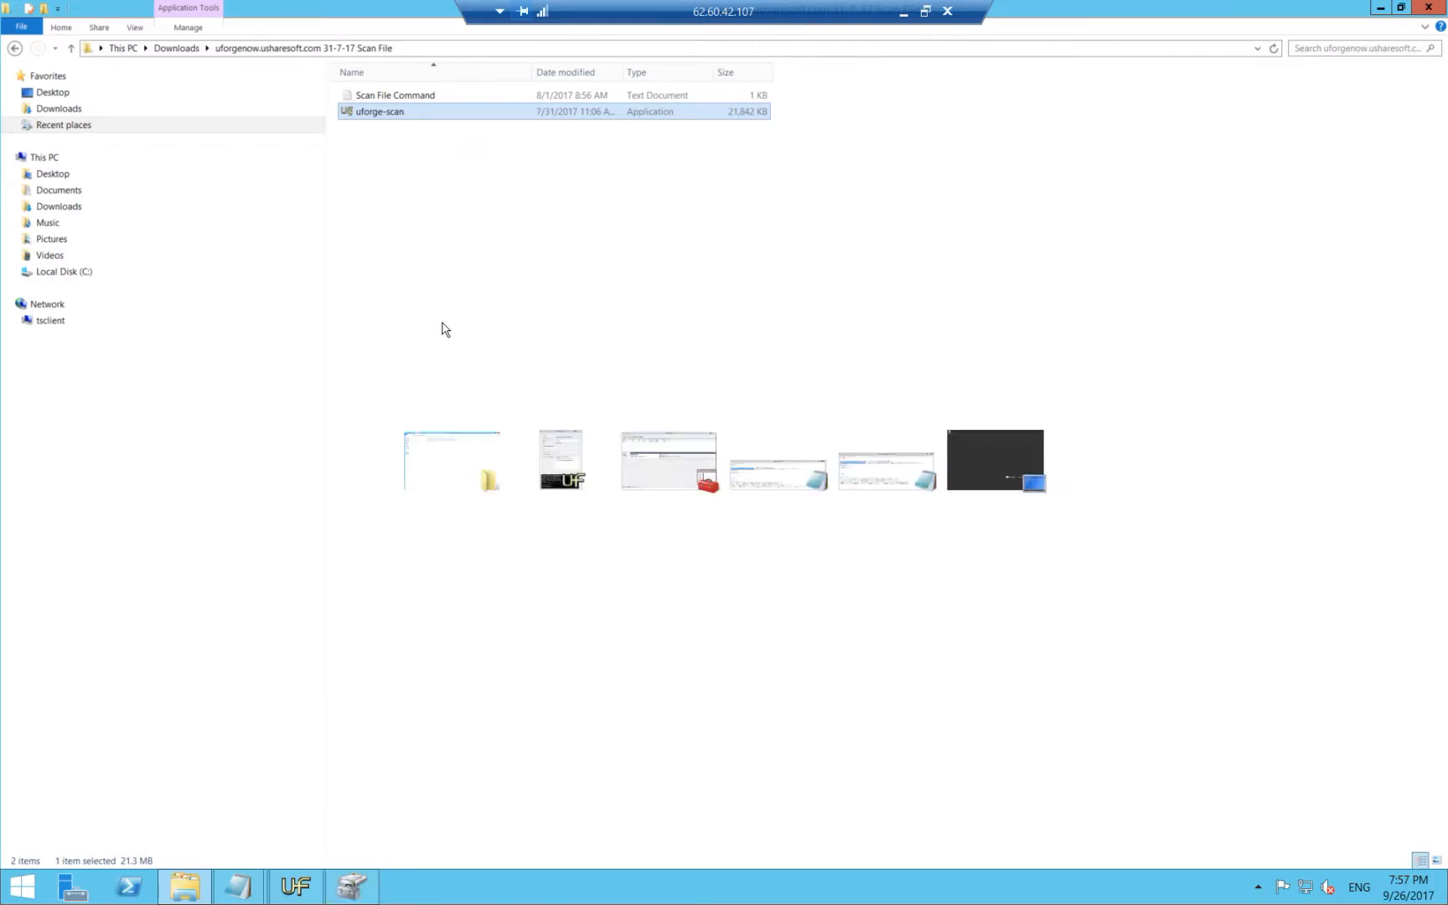
- Set the scanned instance name to "Scan6Win" in UForge Scan and start the scan
left_click_drag(337, 100, 688, 168)
left_click(646, 323)
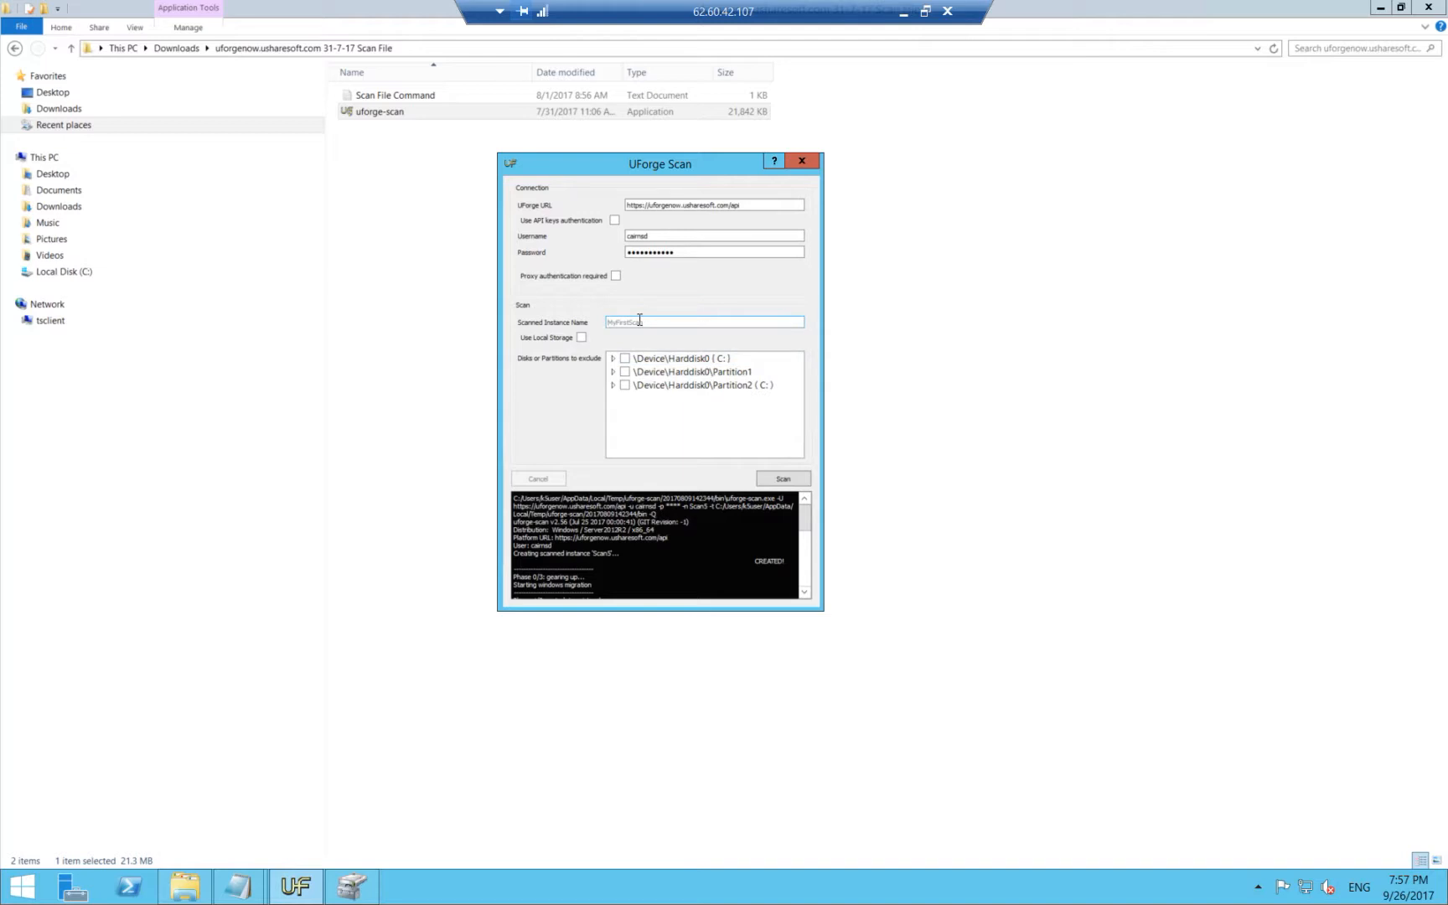
type("Scan6Win")
left_click(777, 479)
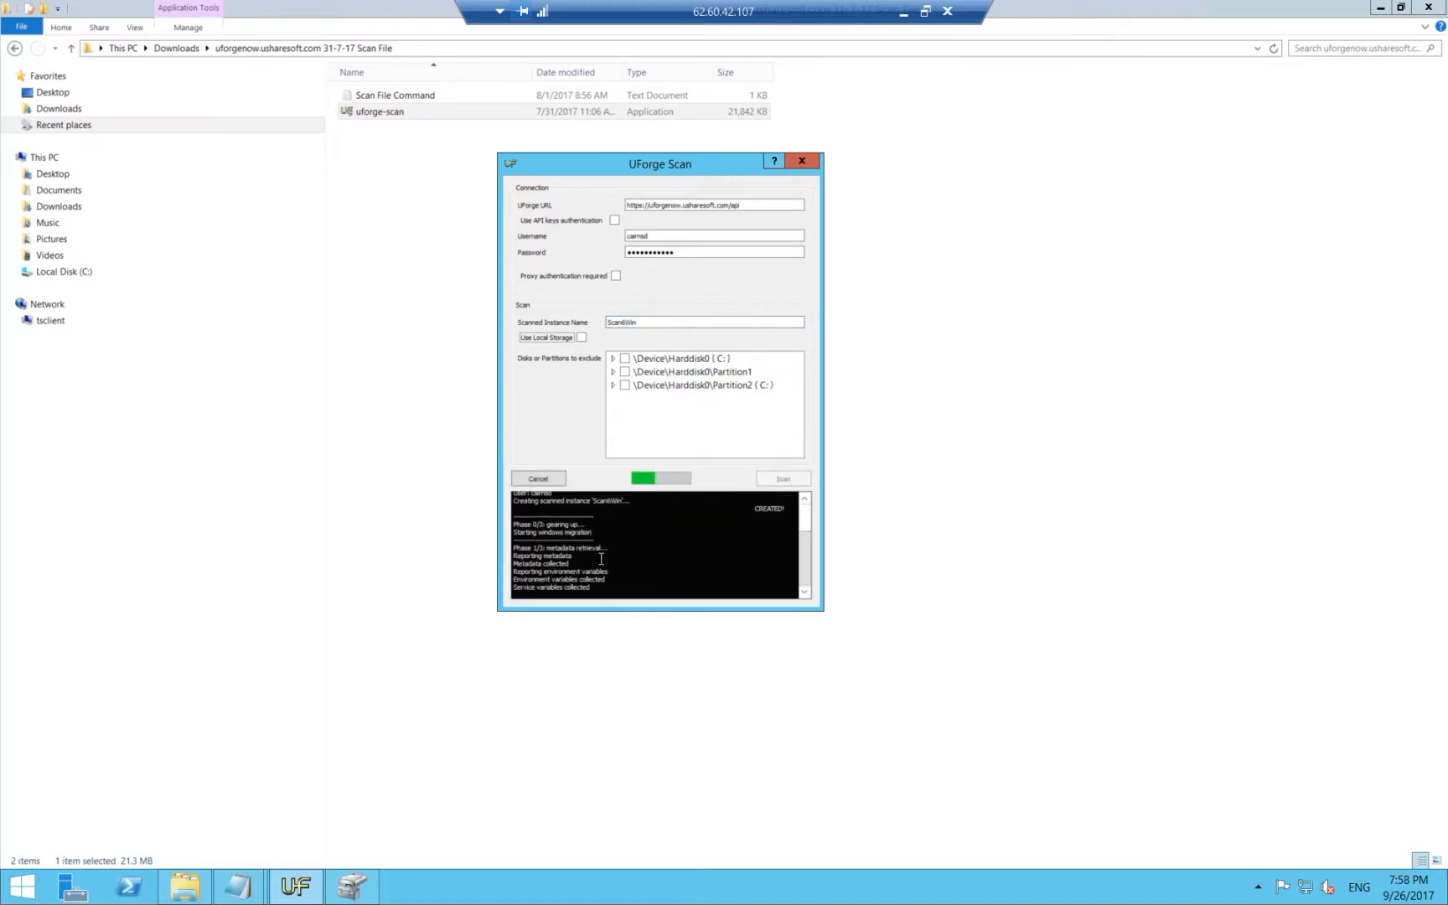
- Return to UForge AppCenter in Chrome and reload the scan list to check both running scans
left_click(903, 11)
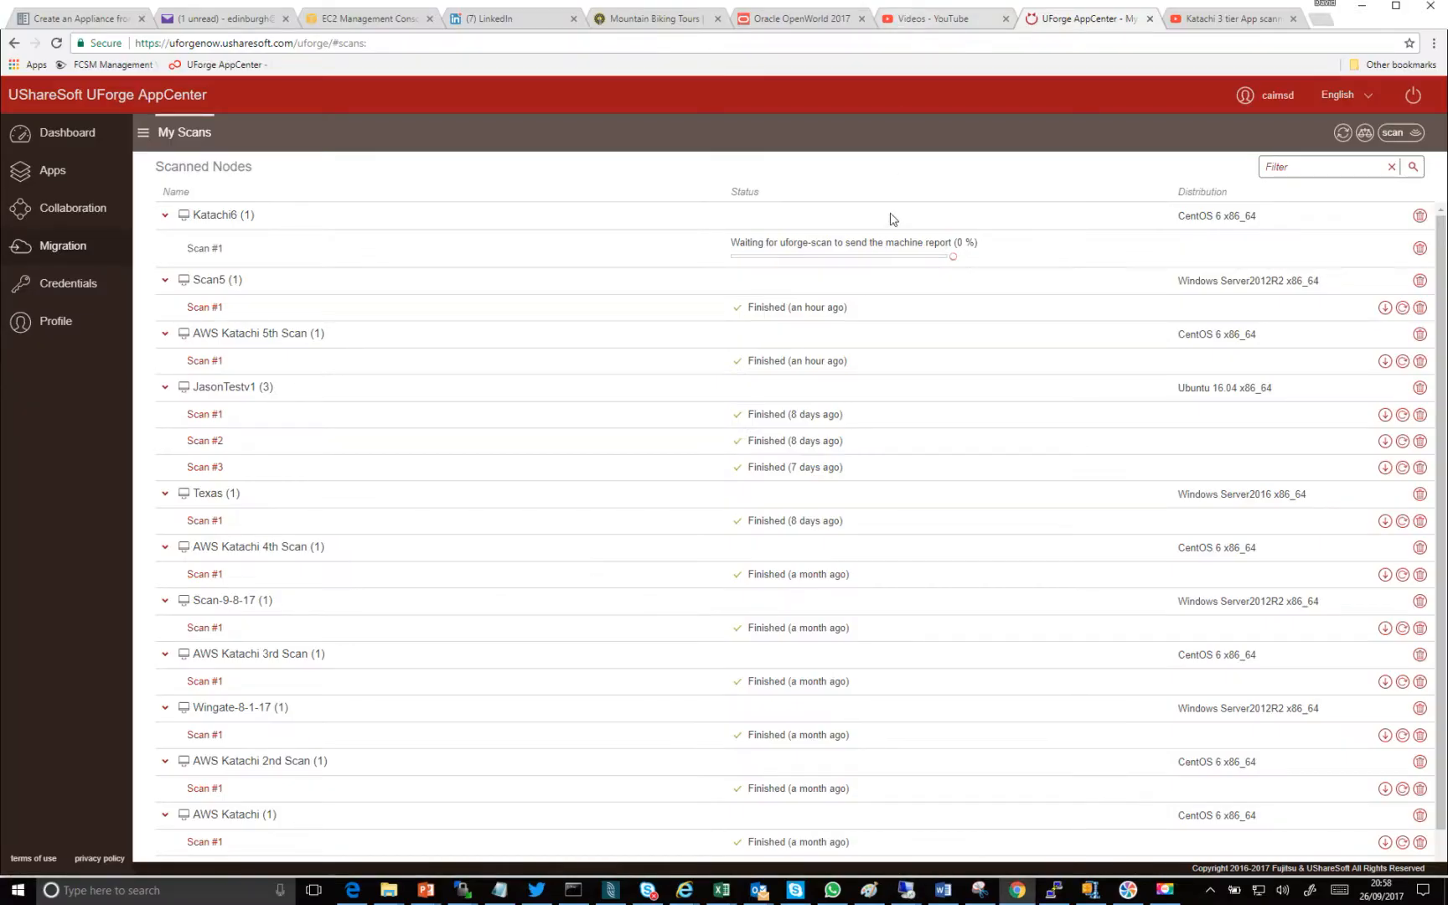
left_click(56, 43)
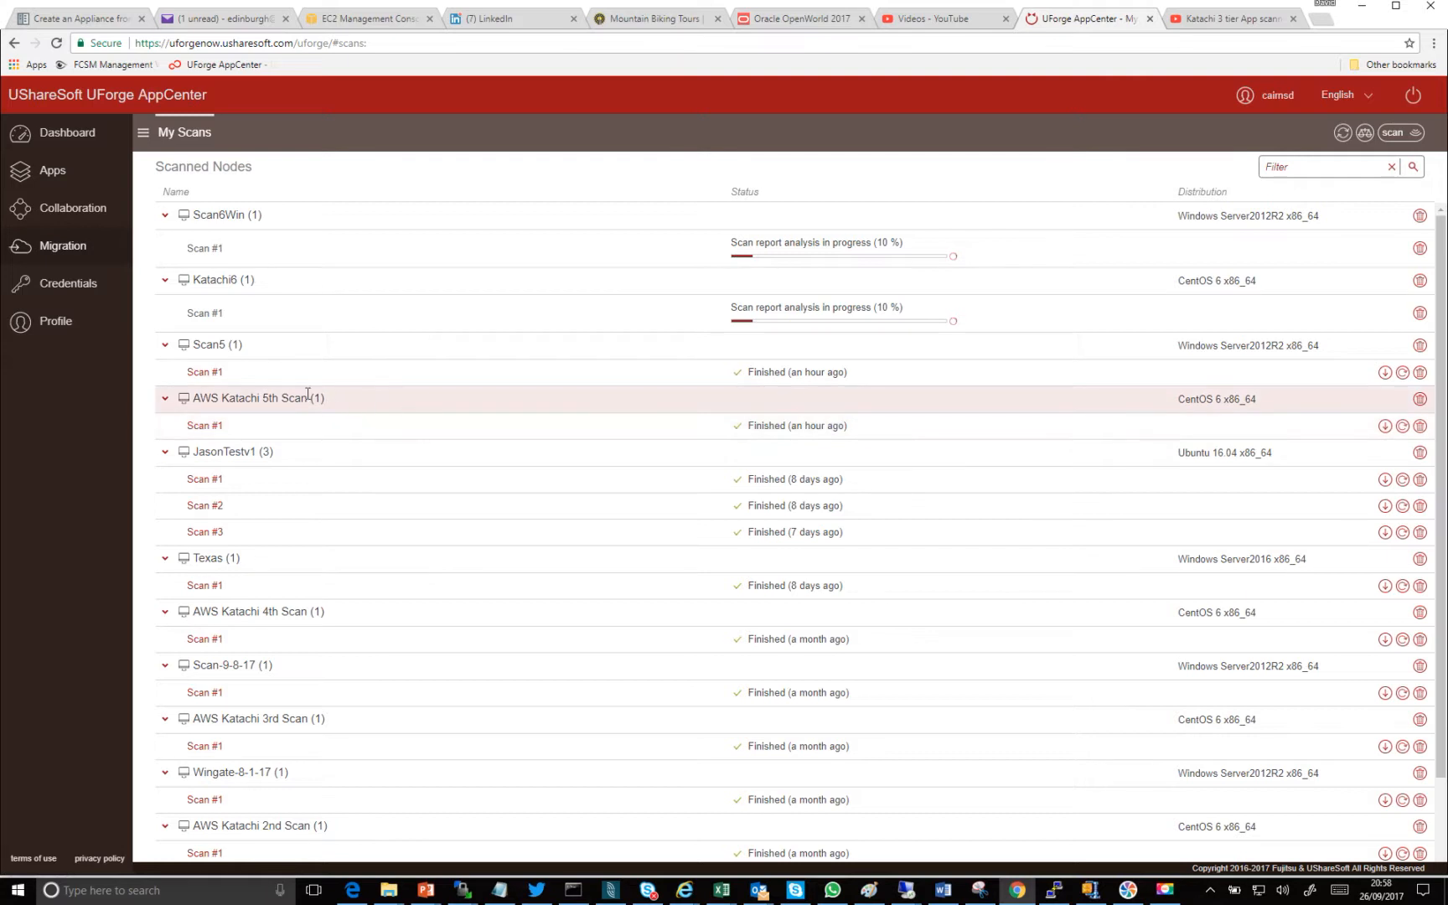
- Examine the applications and services captured in Scan #1 of Scan5, and return to the scan list
left_click(200, 375)
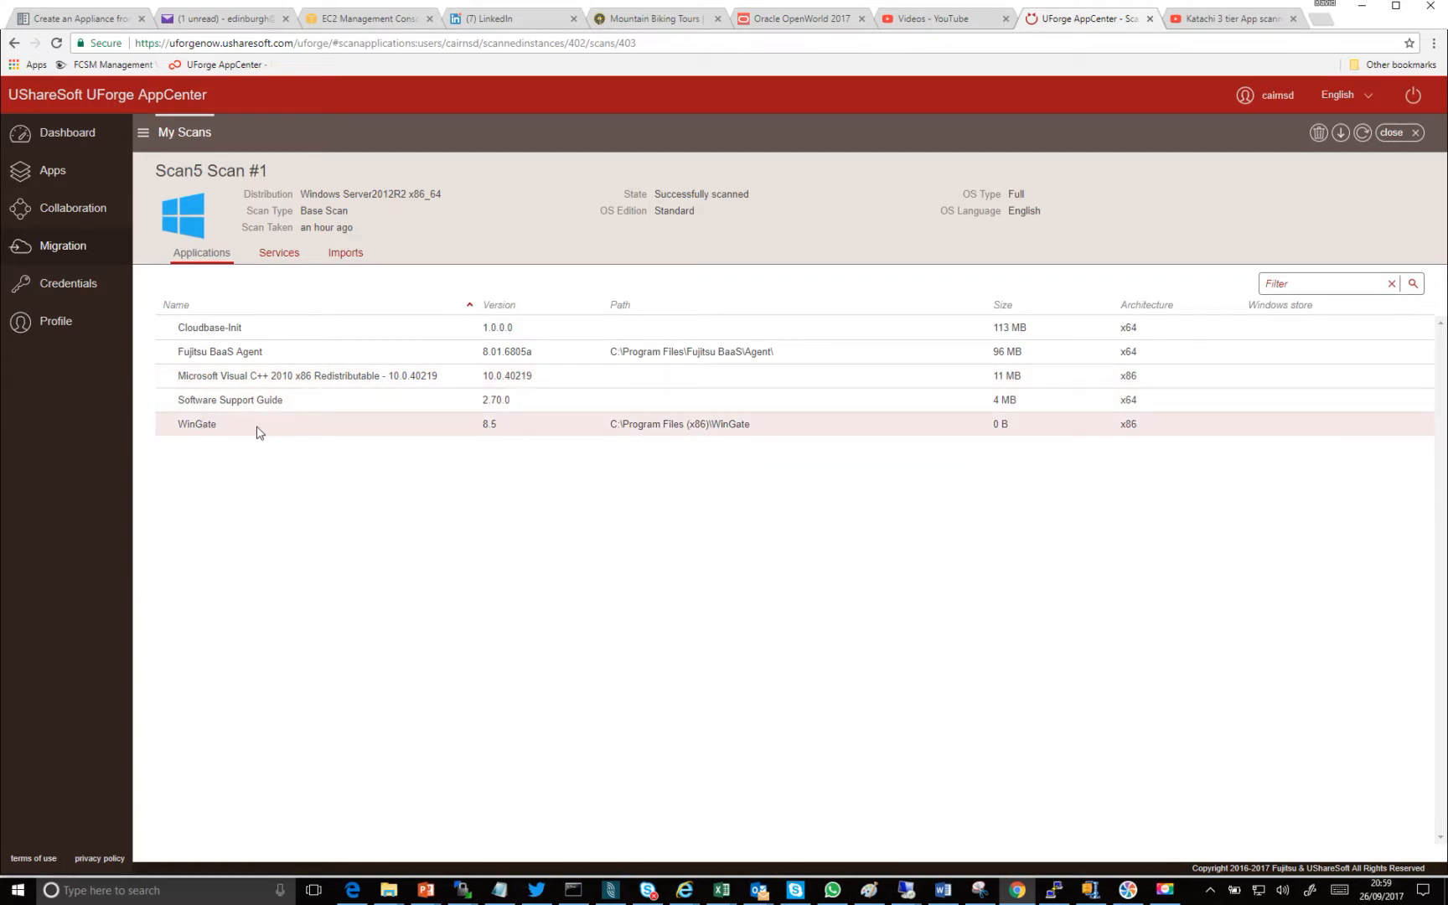
left_click(277, 257)
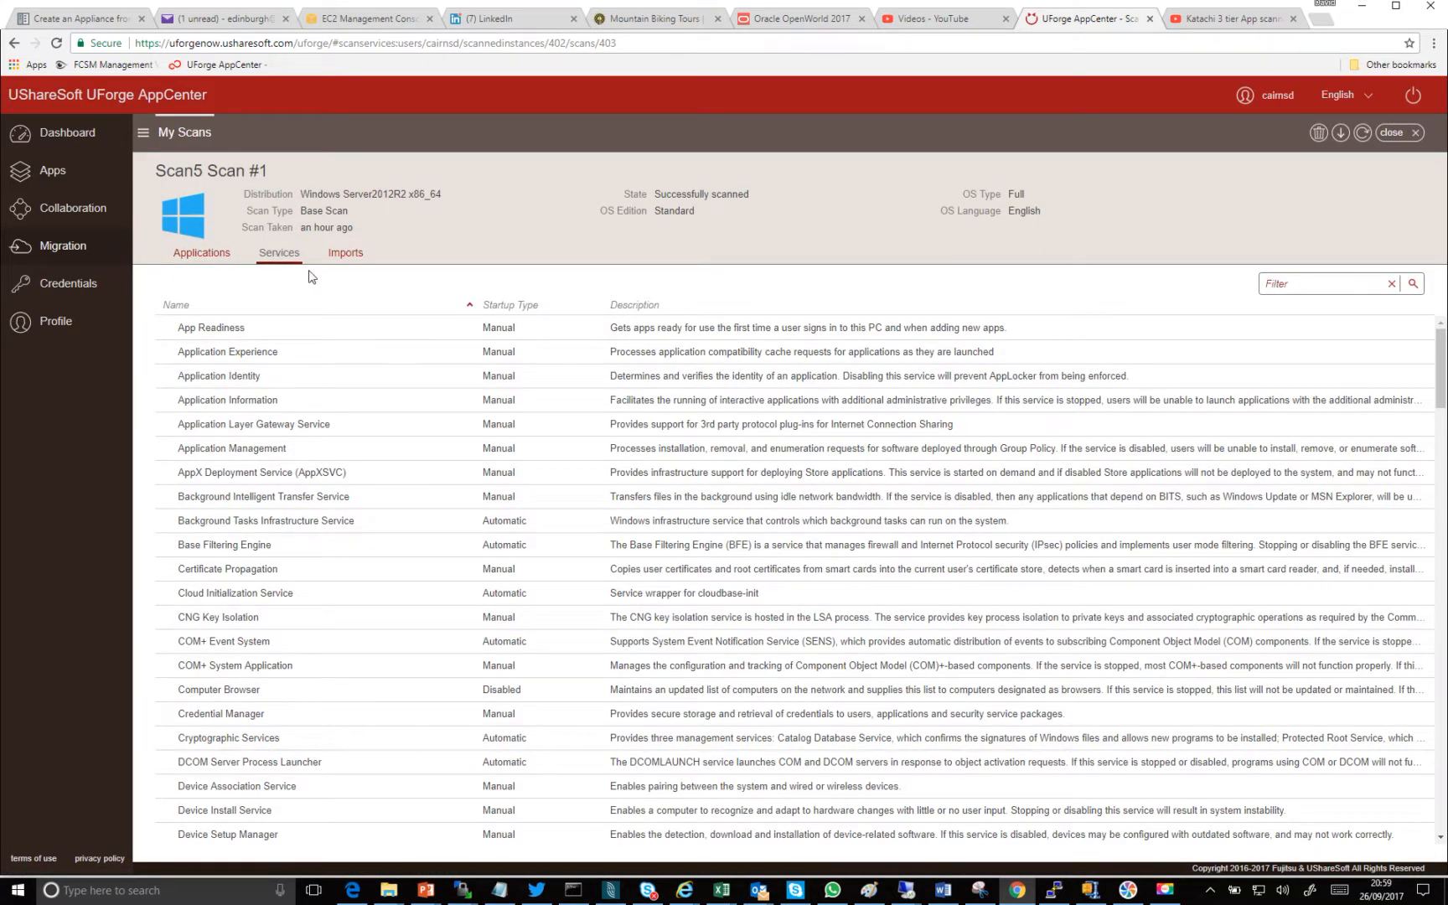
left_click(209, 260)
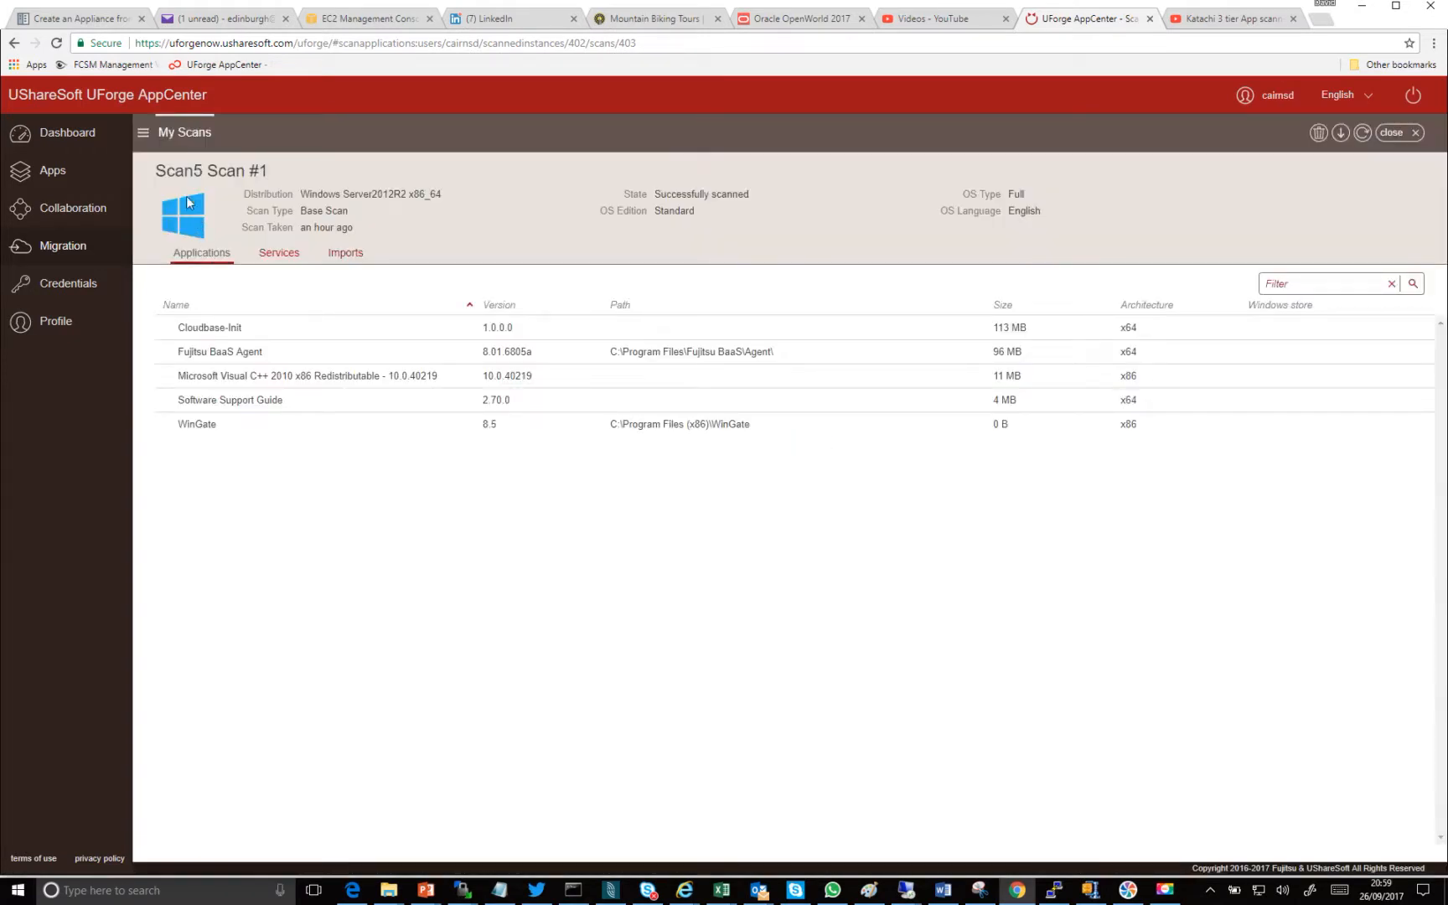
left_click(172, 134)
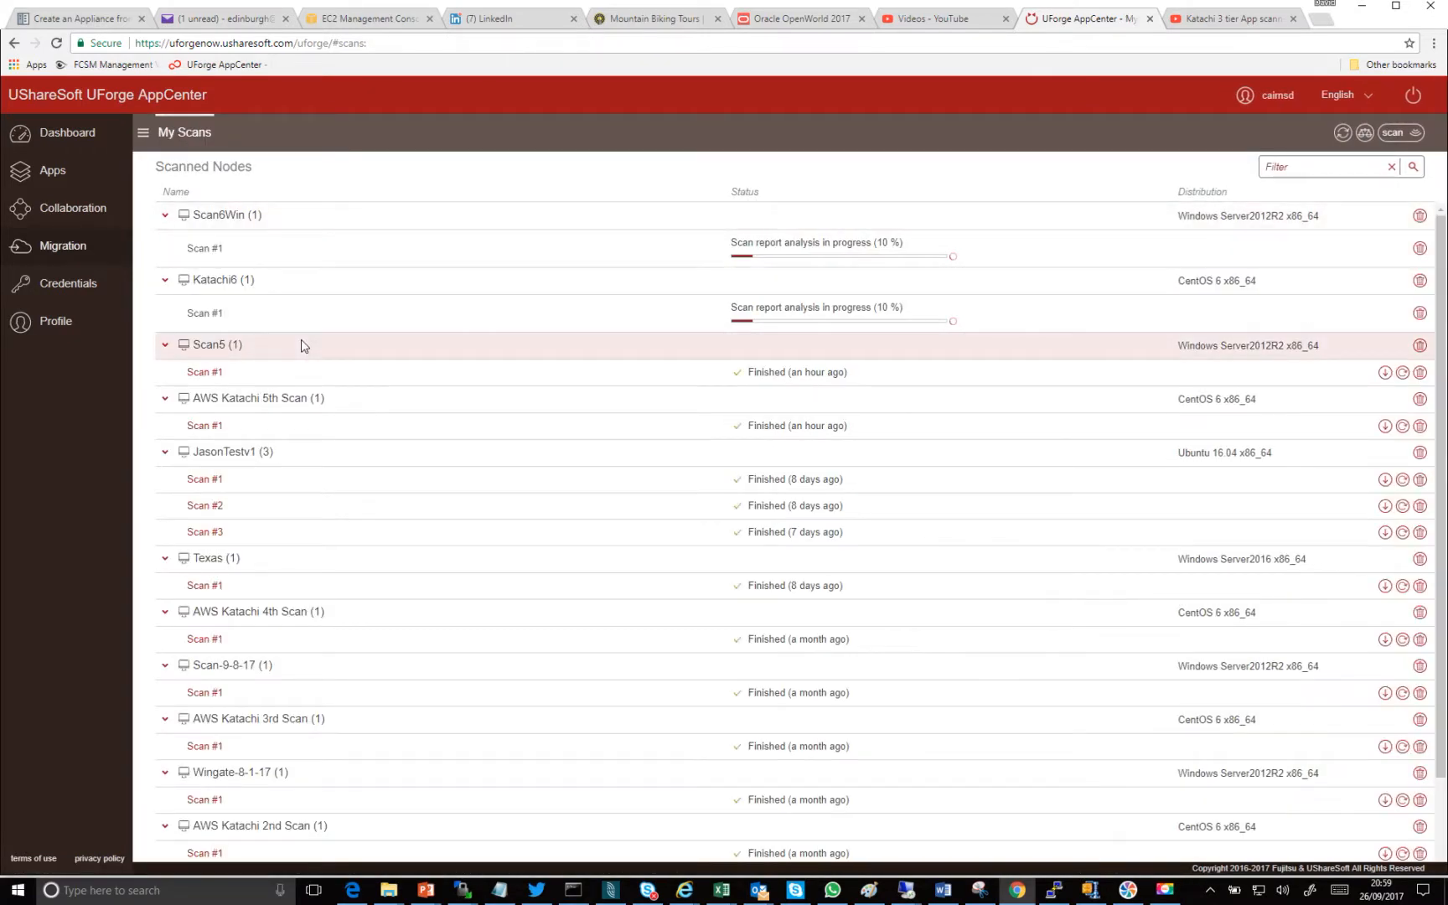
- Examine the packages and the files and folders captured in the AWS Katachi 5th Scan, and return to the scan list
left_click(207, 425)
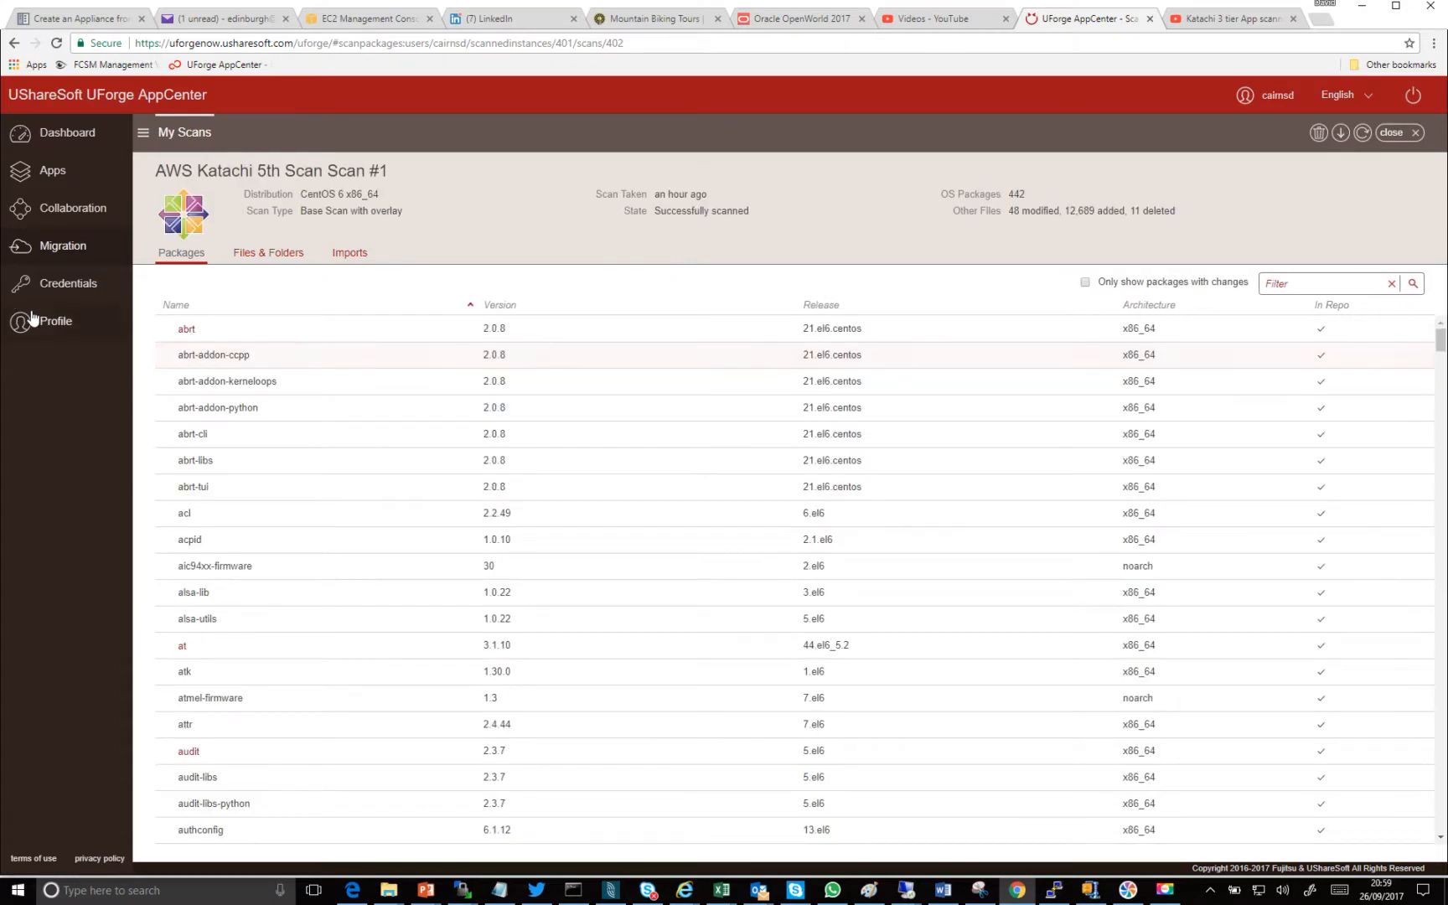
scroll(249, 517, "down", 3)
scroll(248, 517, "up", 3)
left_click(269, 255)
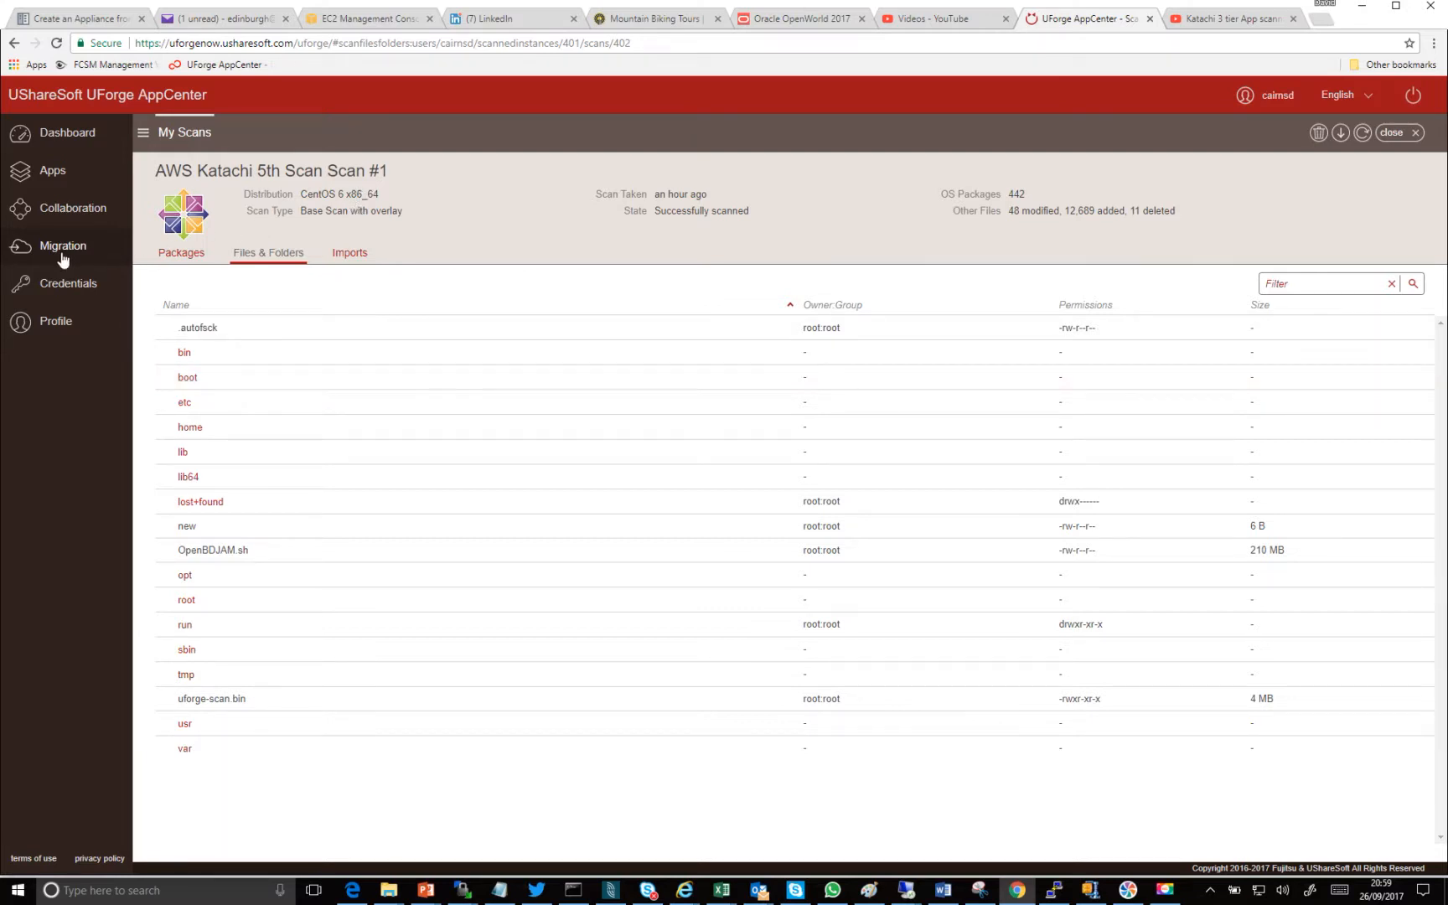
left_click(180, 135)
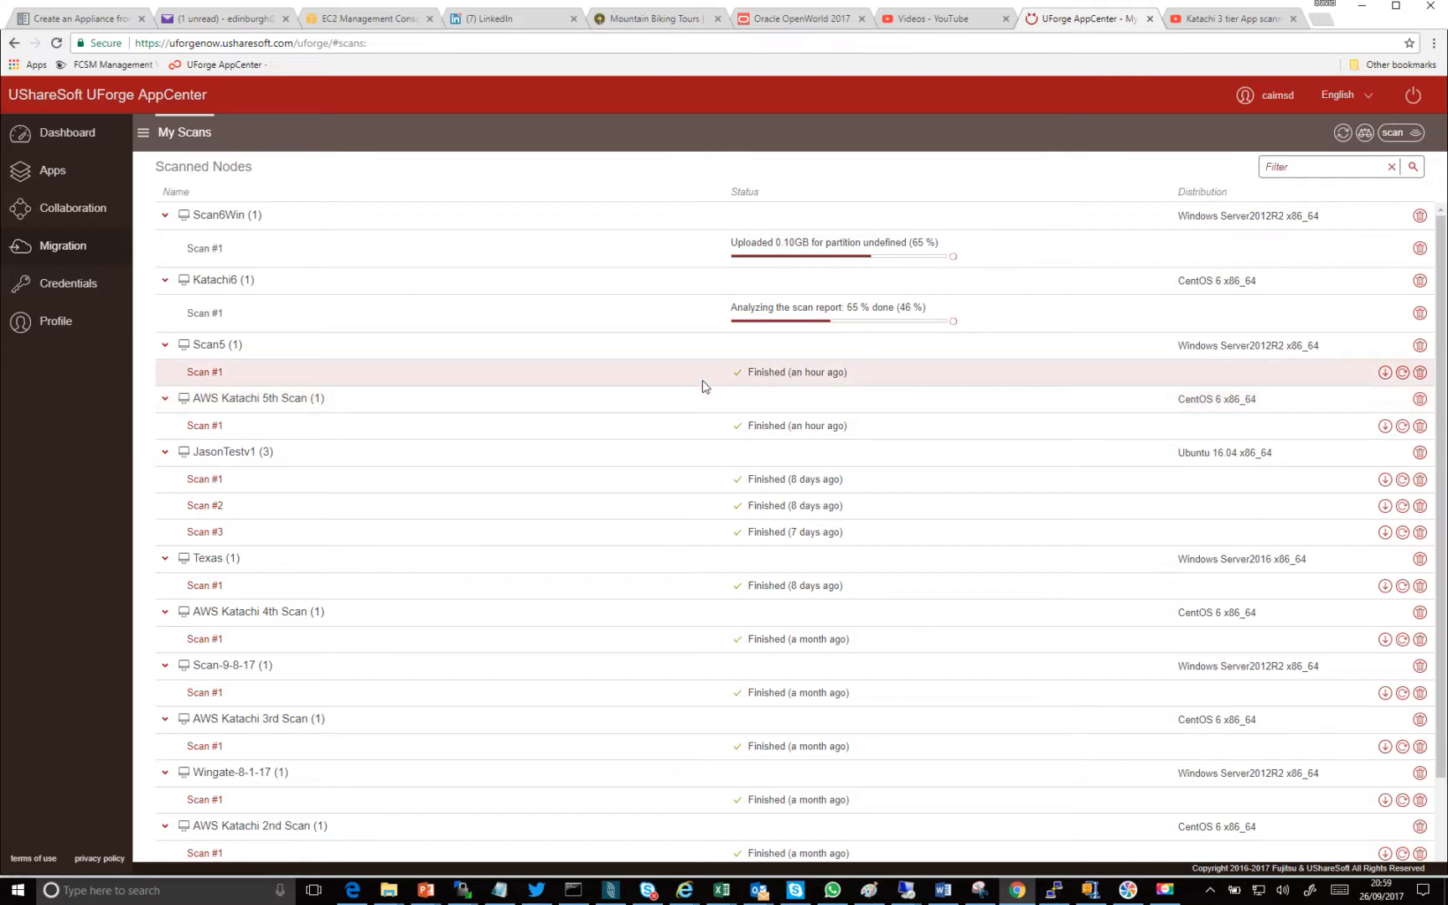
- Compare Scan #1 of AWS Katachi with Scan #1 of AWS Katachi 2nd Scan, examine the file differences, and return to the scan list
left_click(1364, 136)
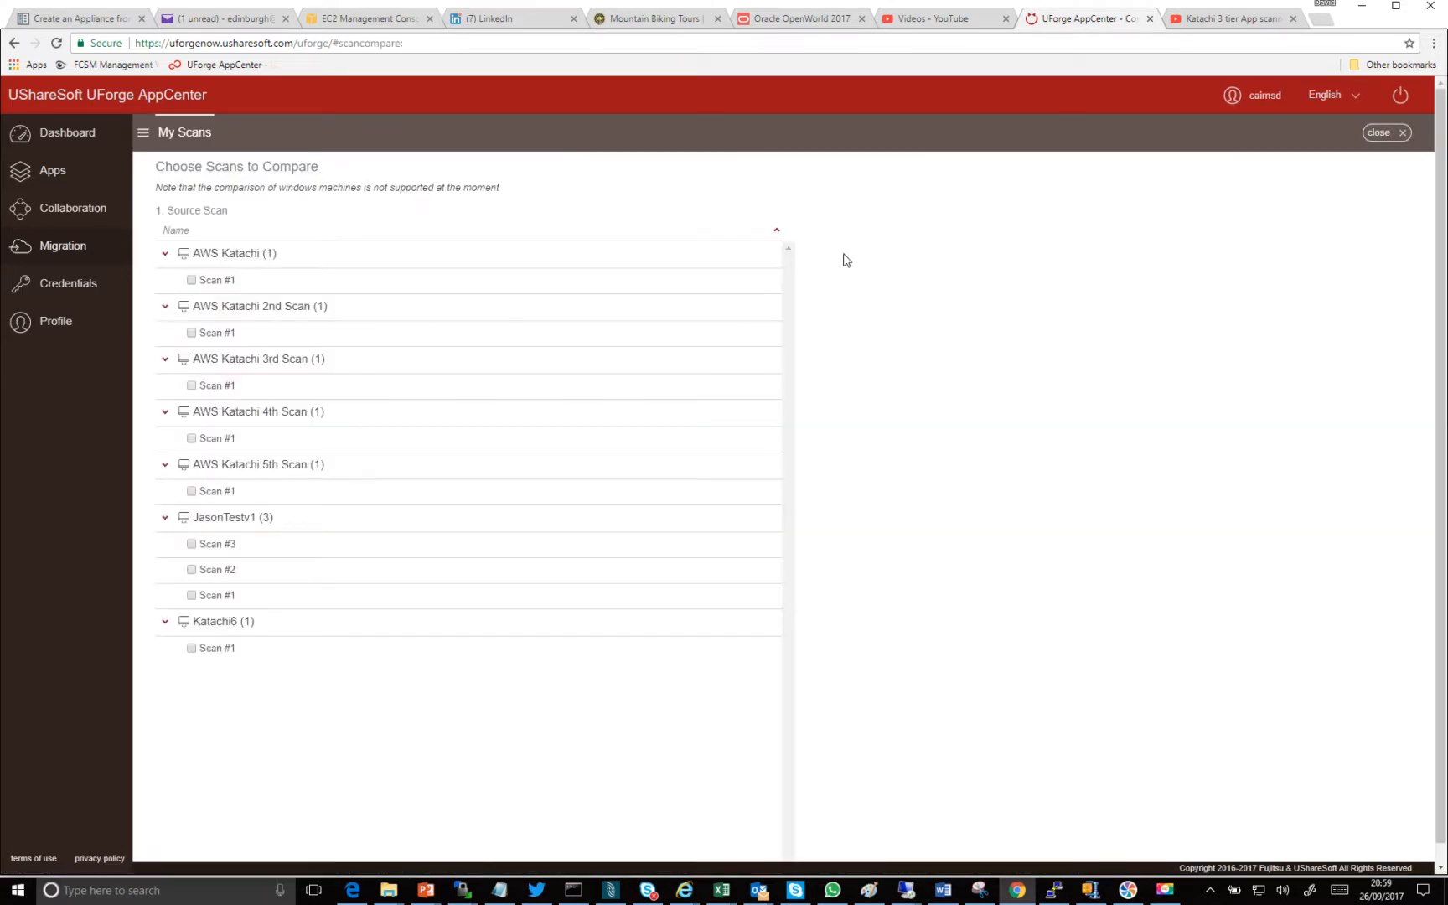
left_click(191, 280)
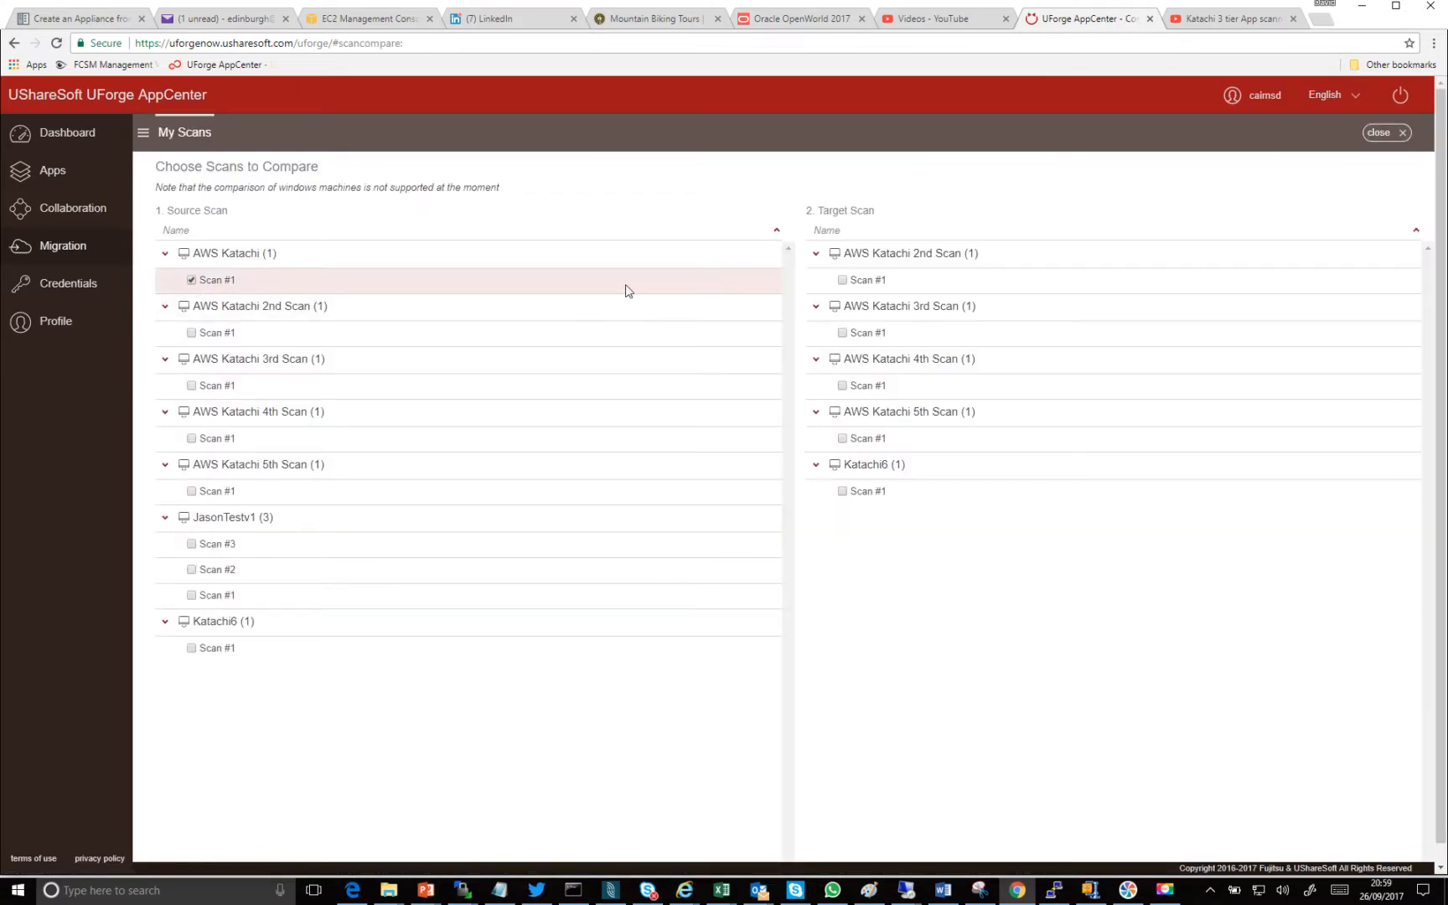
left_click(842, 280)
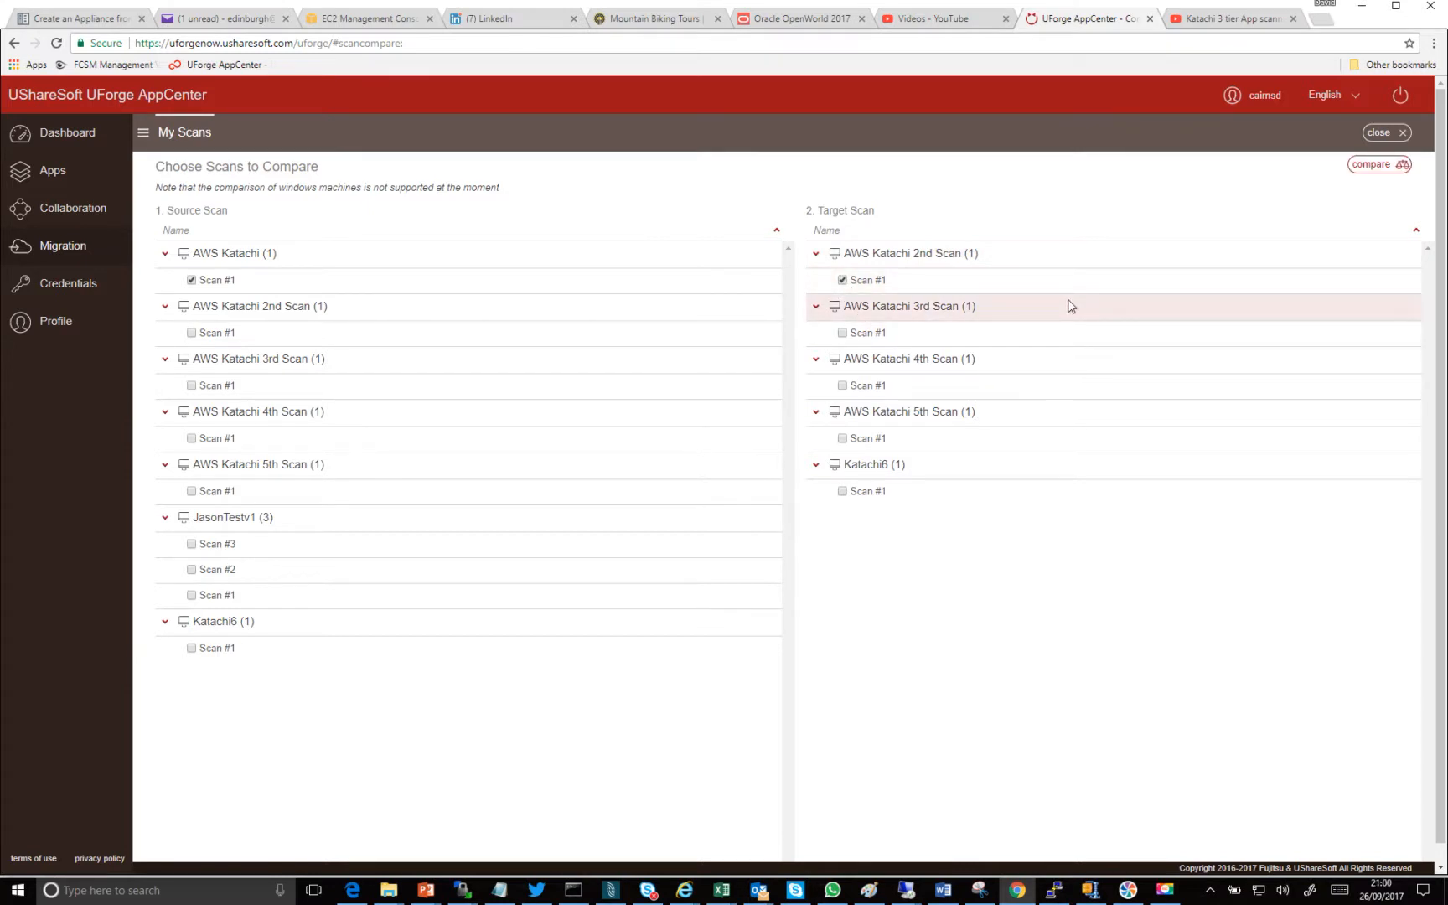
left_click(1371, 166)
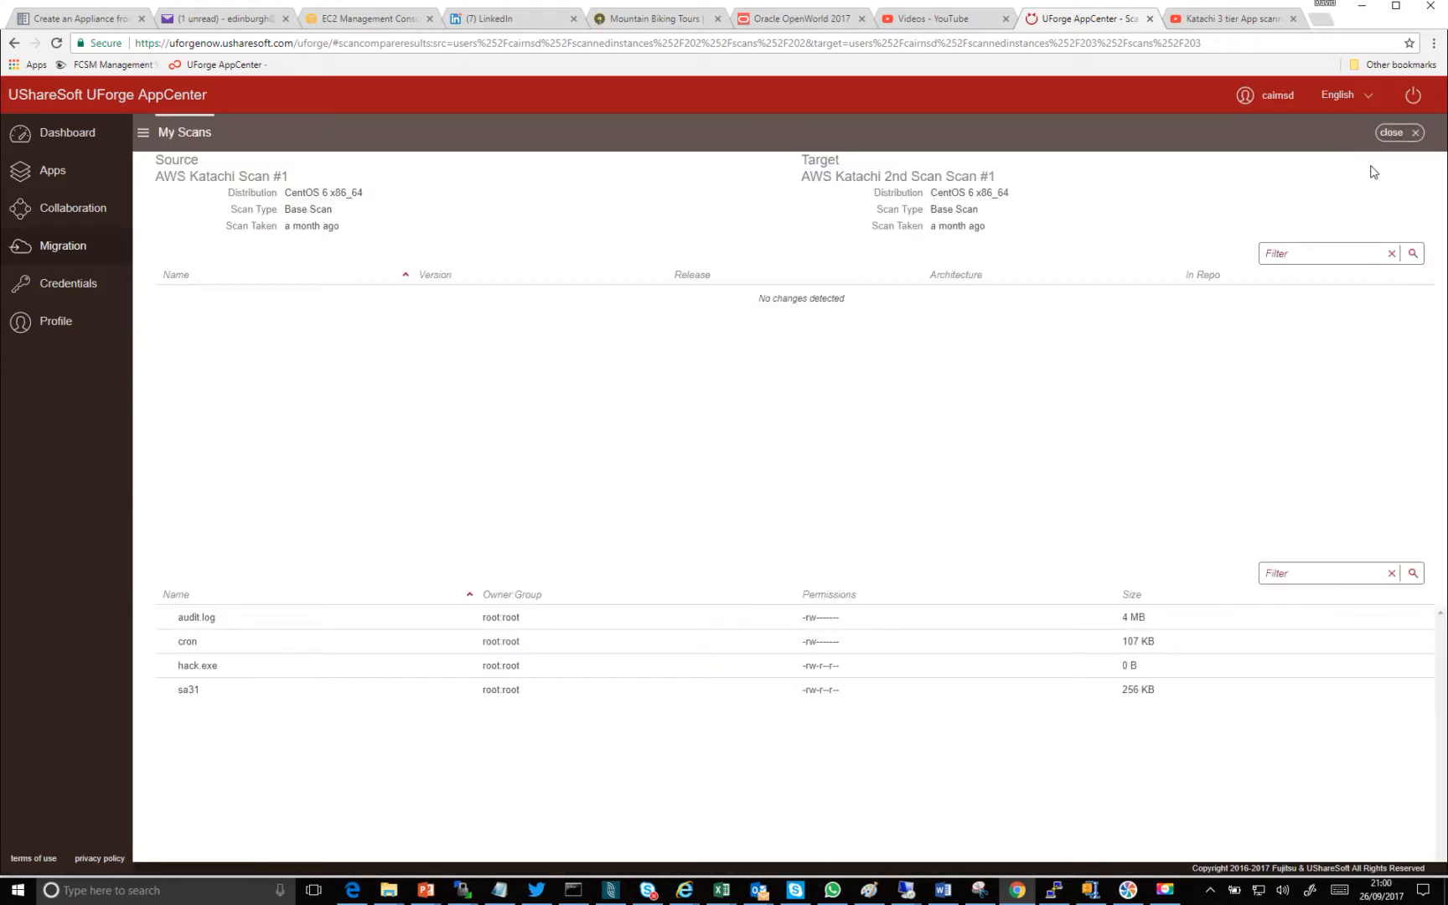
left_click(254, 646)
mouse_move(213, 670)
left_click(176, 135)
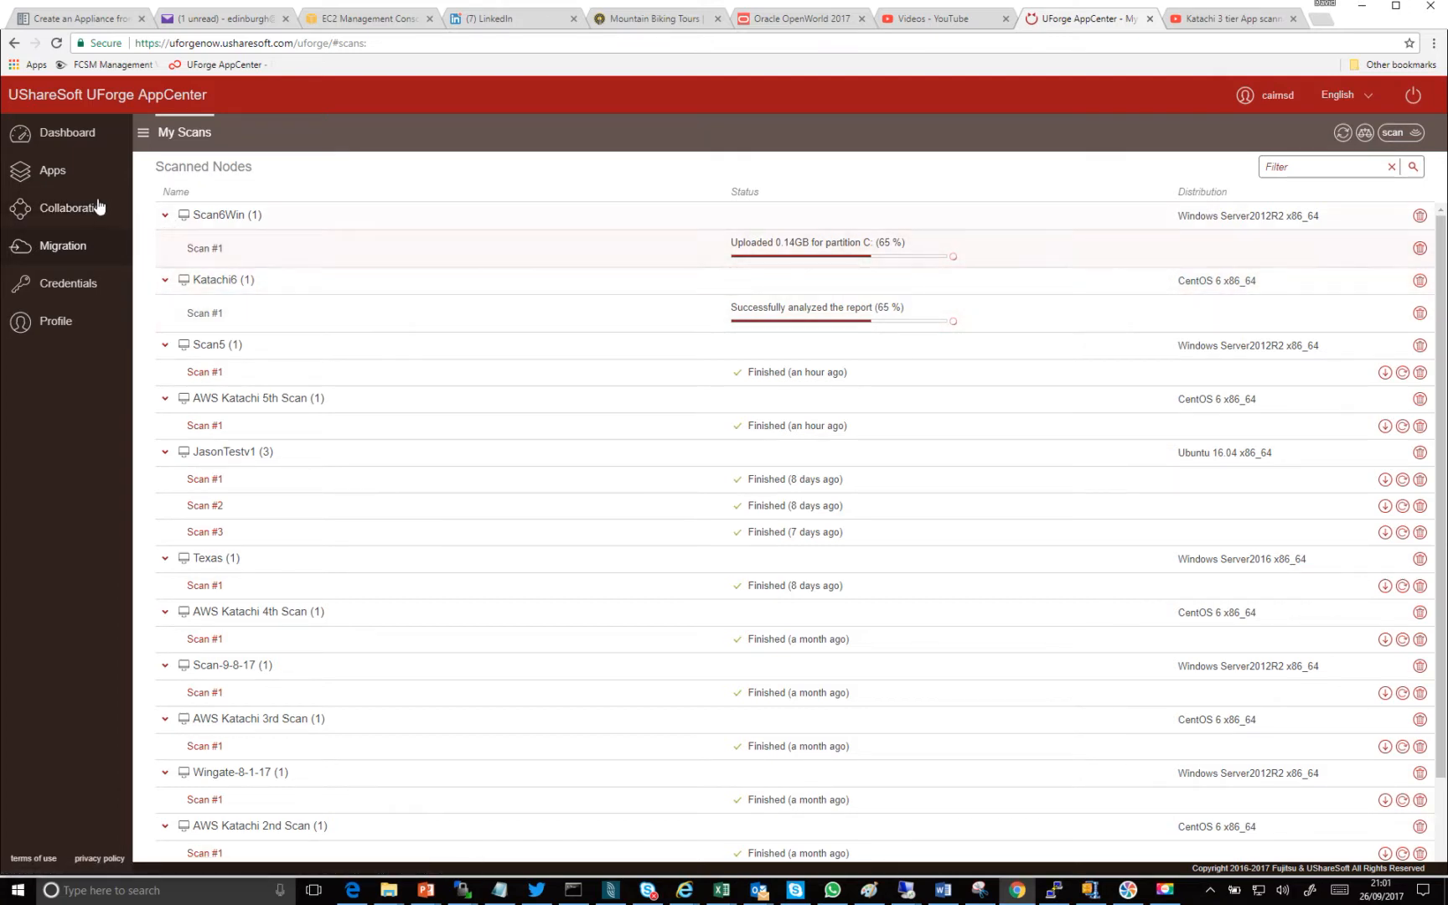
- Open the Katachi appliance from the appliance library and review the engines listed in its description, highlighting Jetty 8.1
left_click(53, 172)
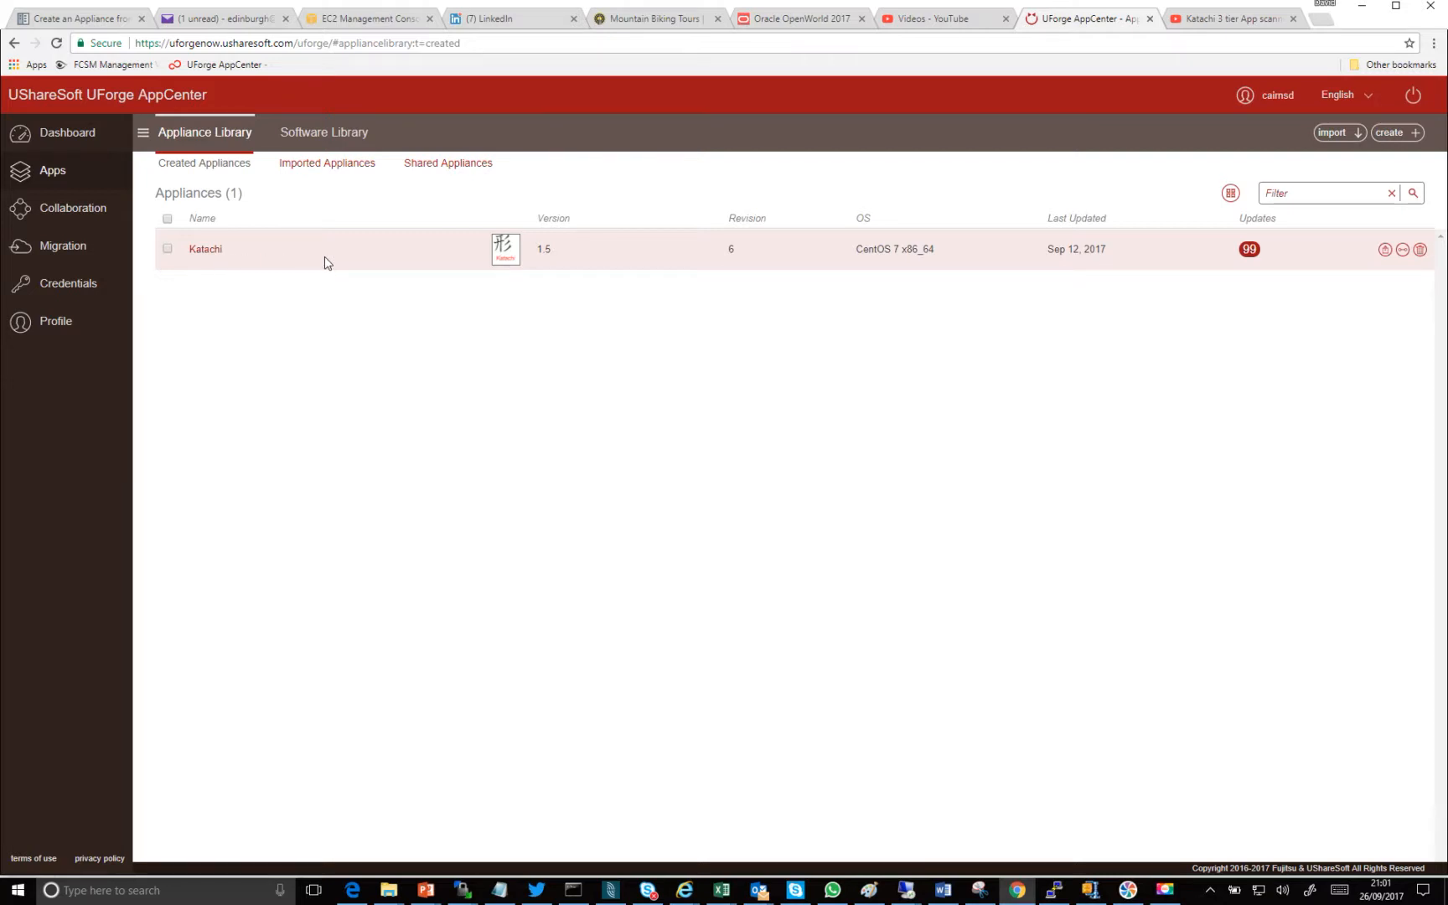
left_click(202, 252)
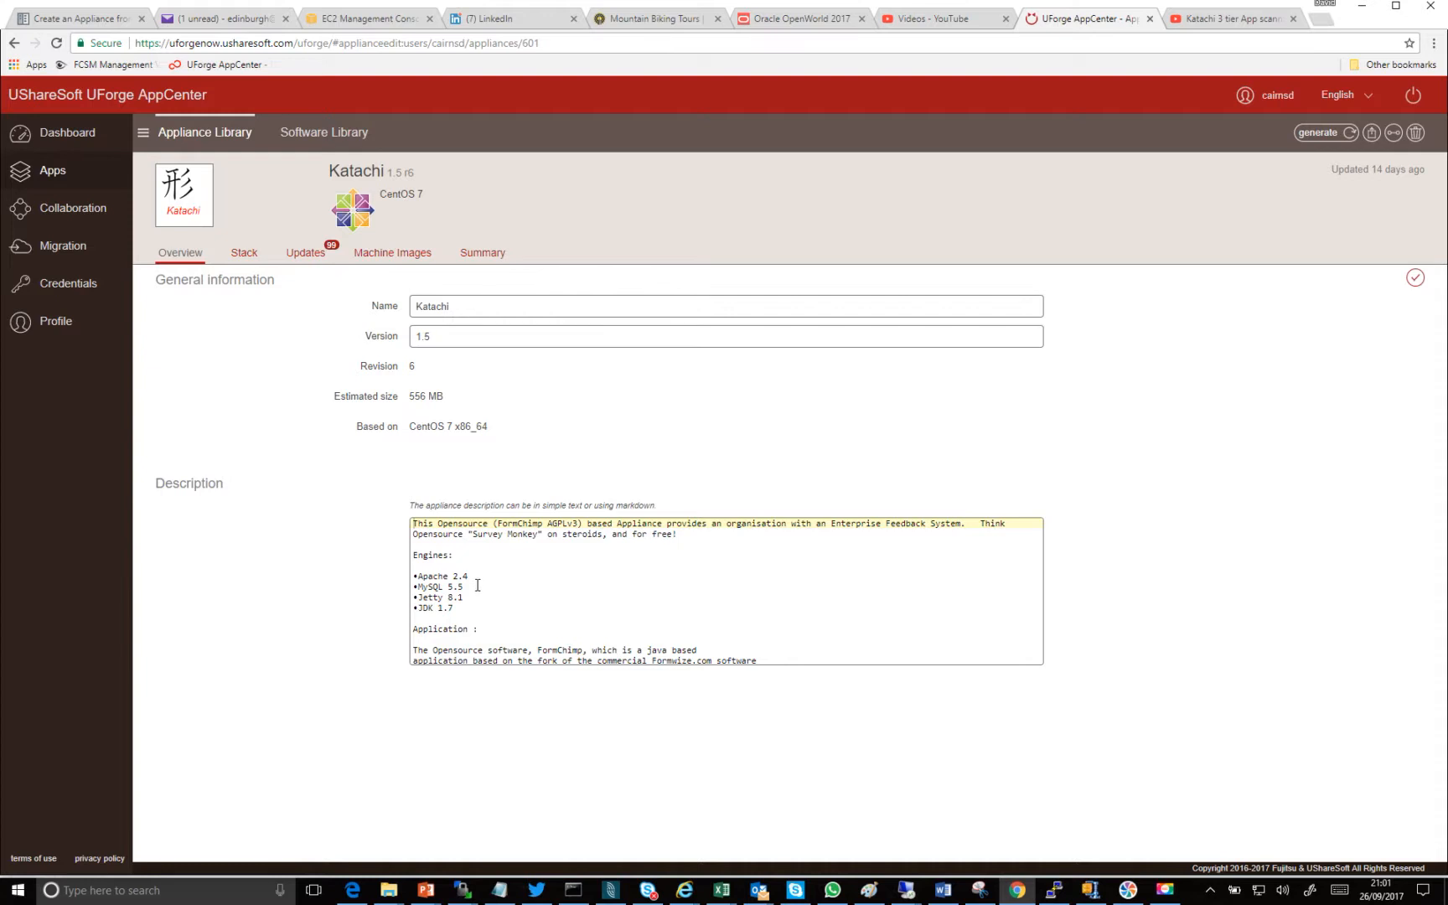
left_click_drag(476, 587, 428, 598)
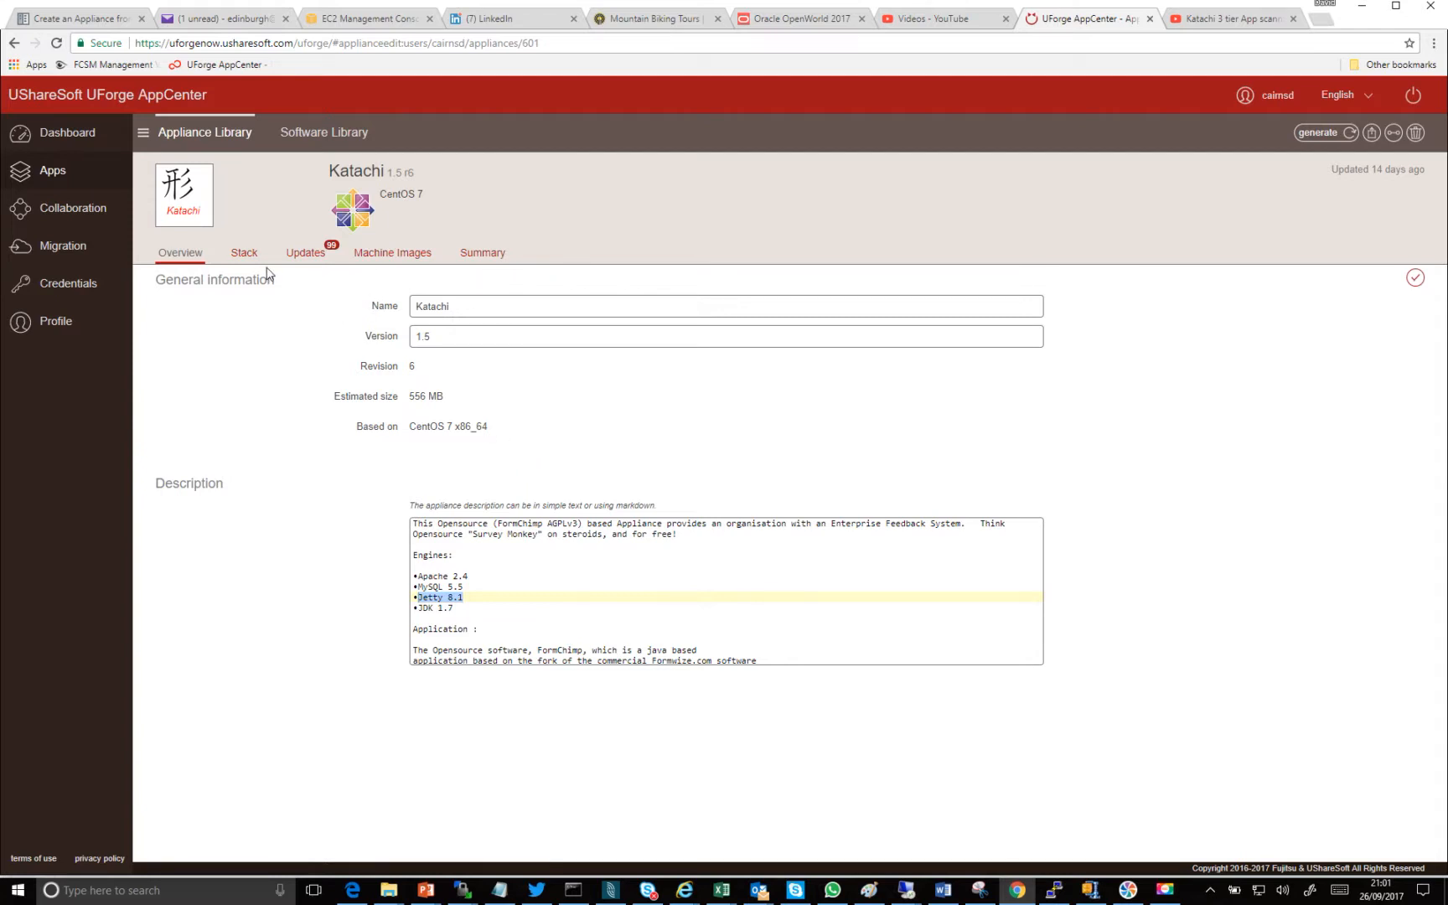
- Examine Katachi's stack: the OS profile packages, custom software, and the user, security, network and kernel settings of its install profile
left_click(245, 255)
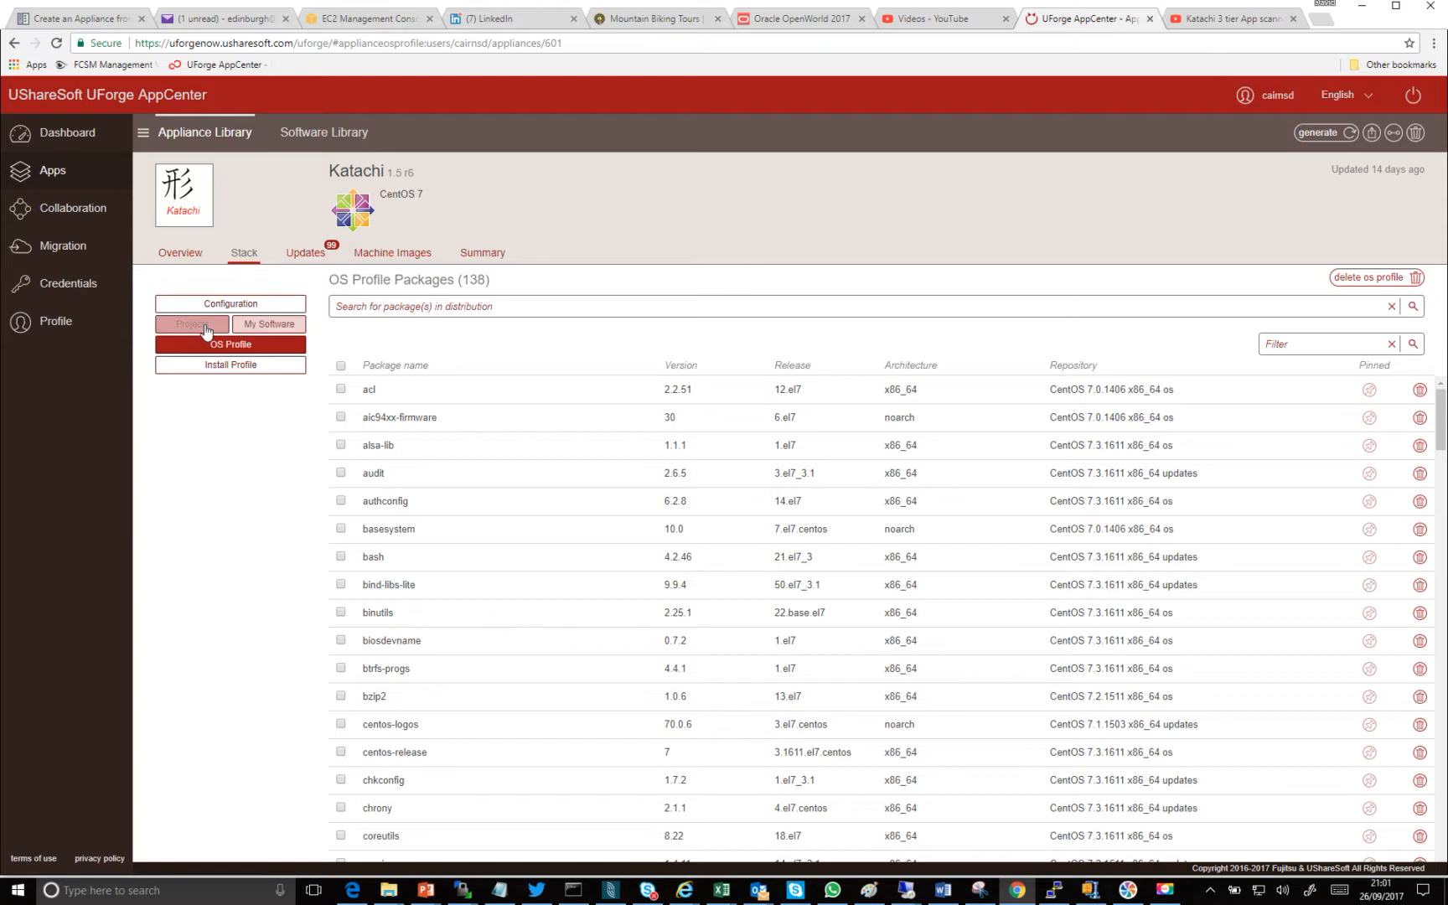
left_click(251, 329)
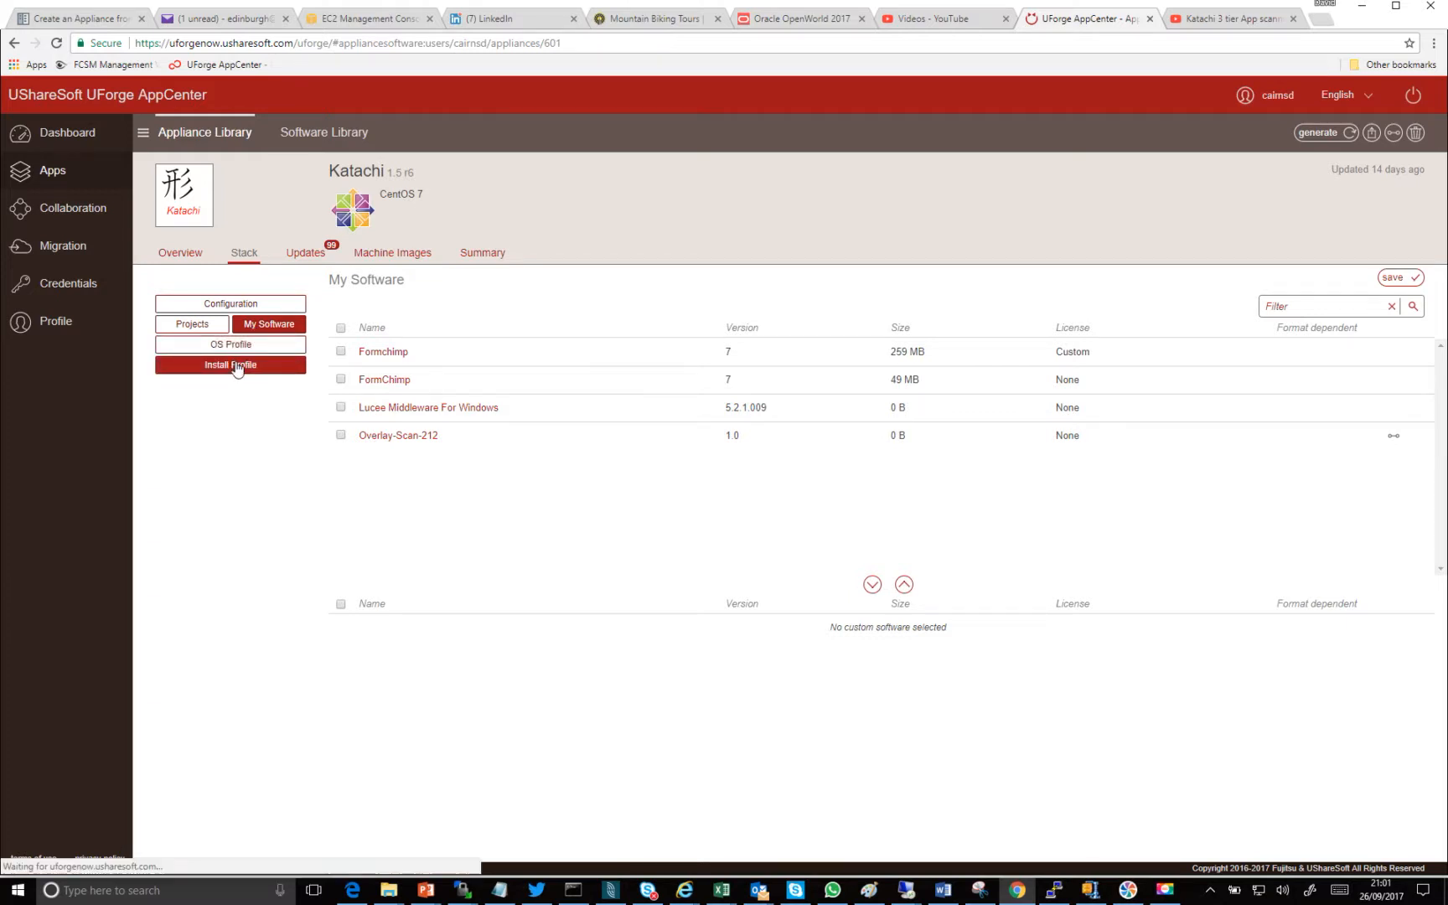
left_click(237, 367)
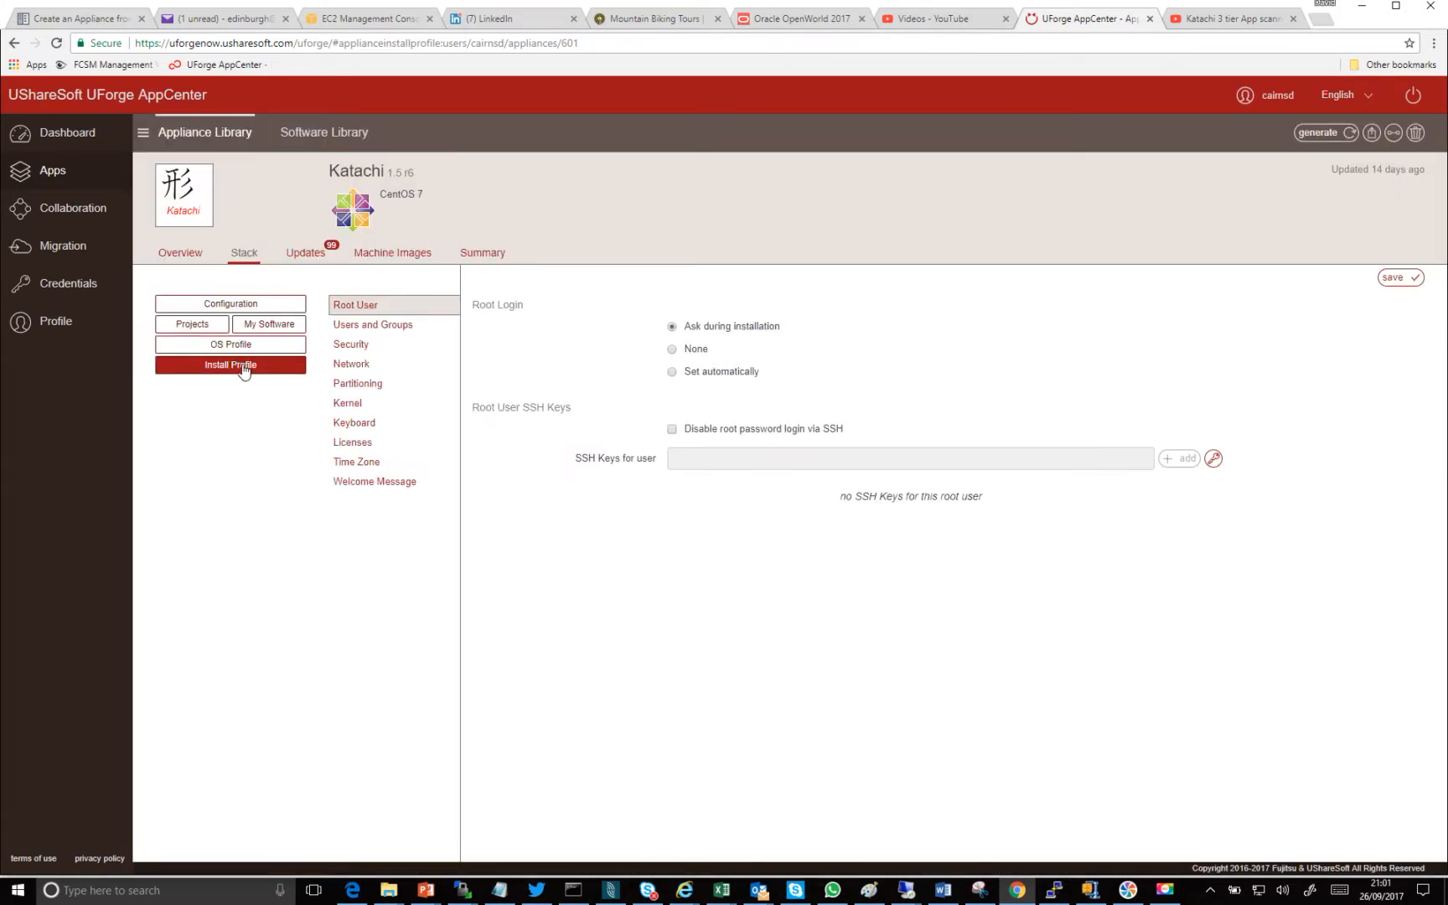
left_click(374, 326)
left_click(365, 347)
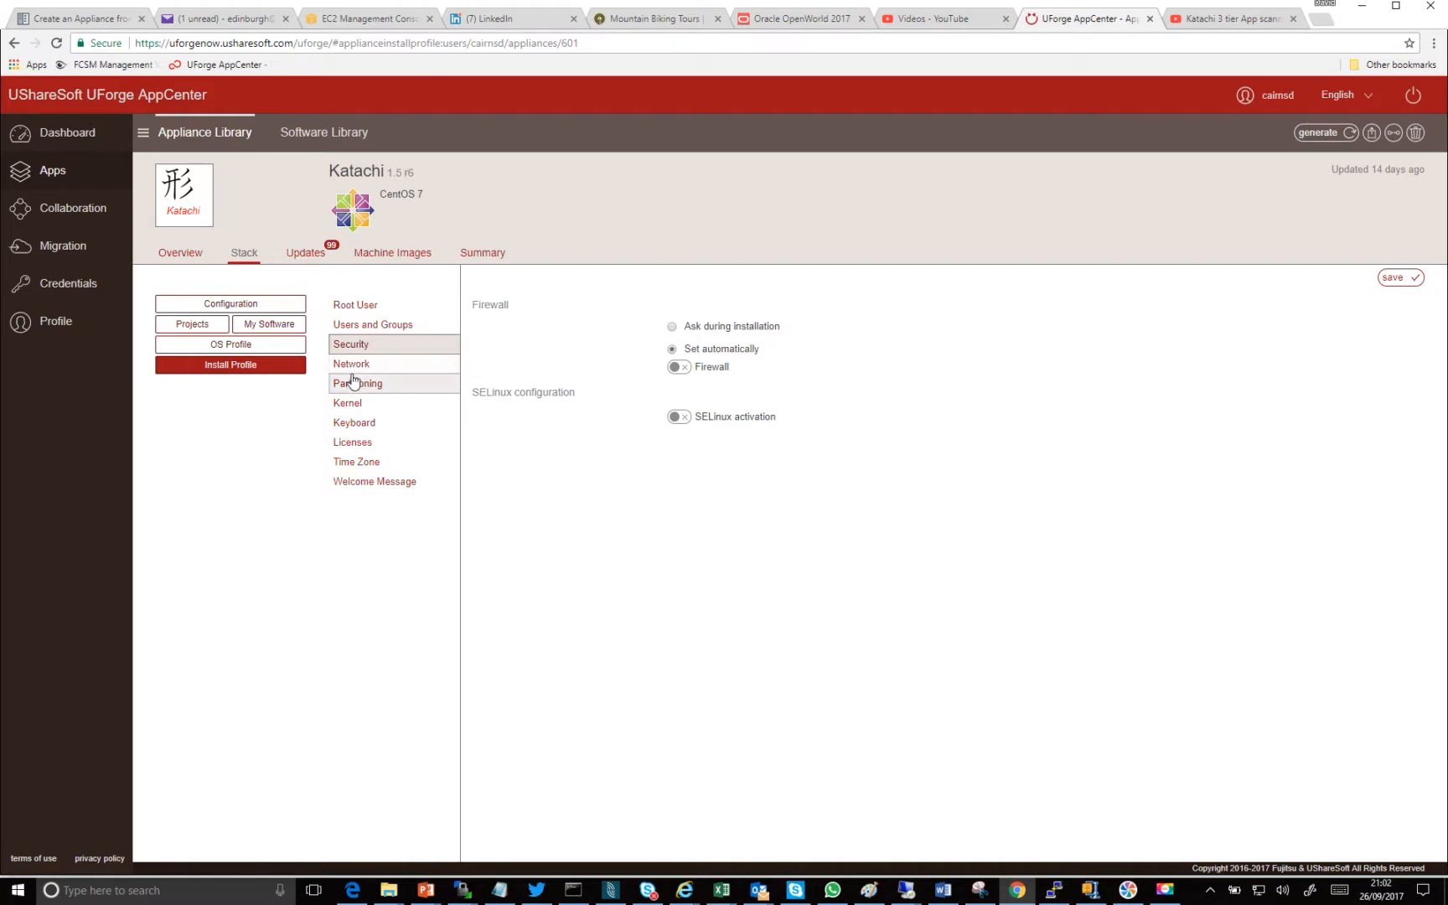
left_click(351, 369)
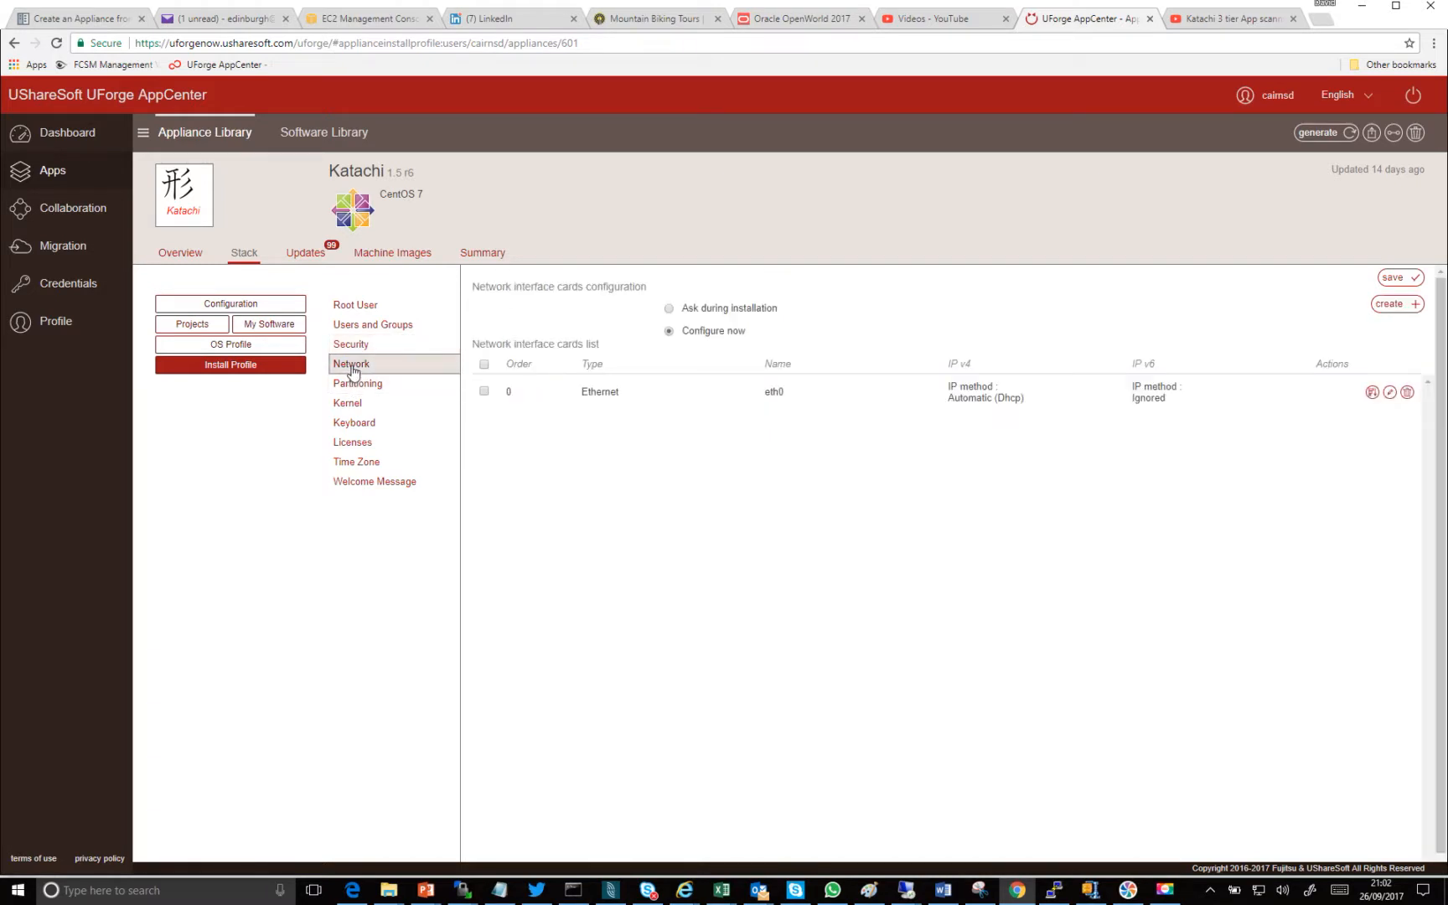
left_click(355, 405)
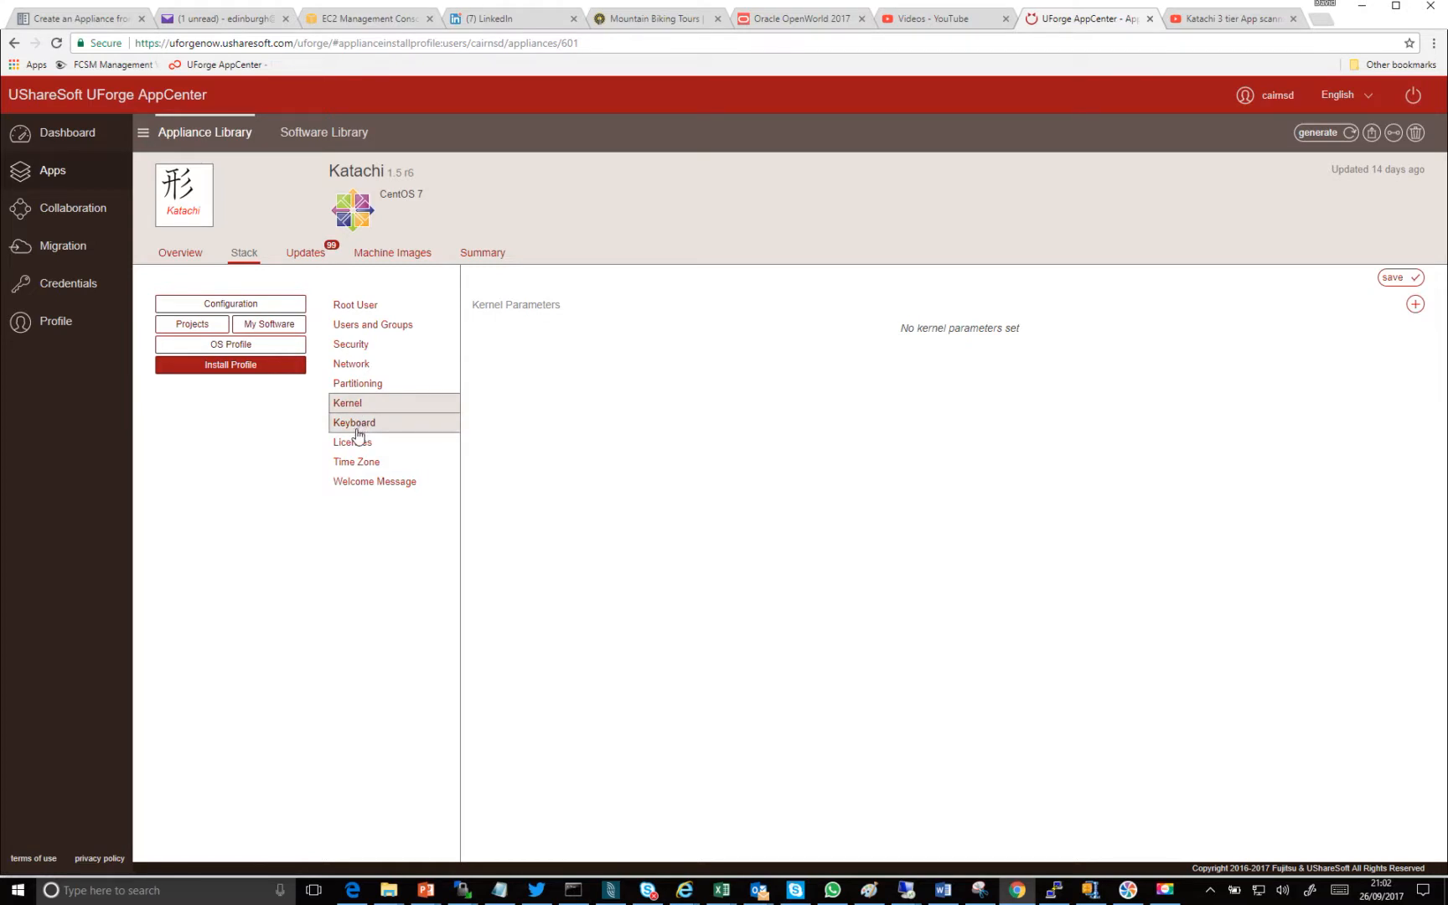
- Simulate Katachi's operating system package updates for January 17, 2017, and select the September 13, 2017 update point
left_click(307, 253)
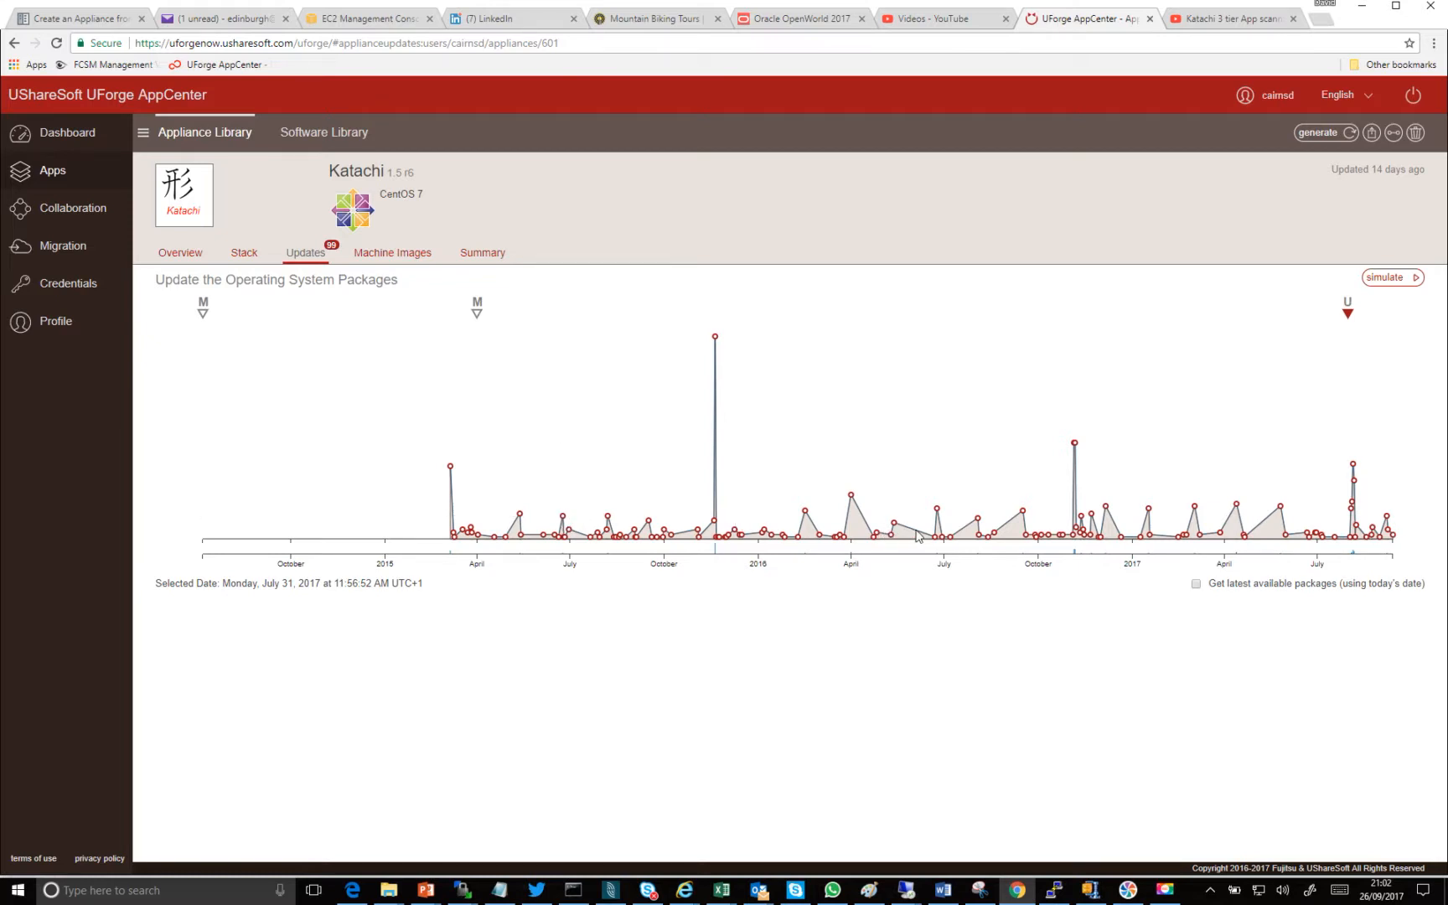
mouse_move(1077, 447)
mouse_move(1149, 515)
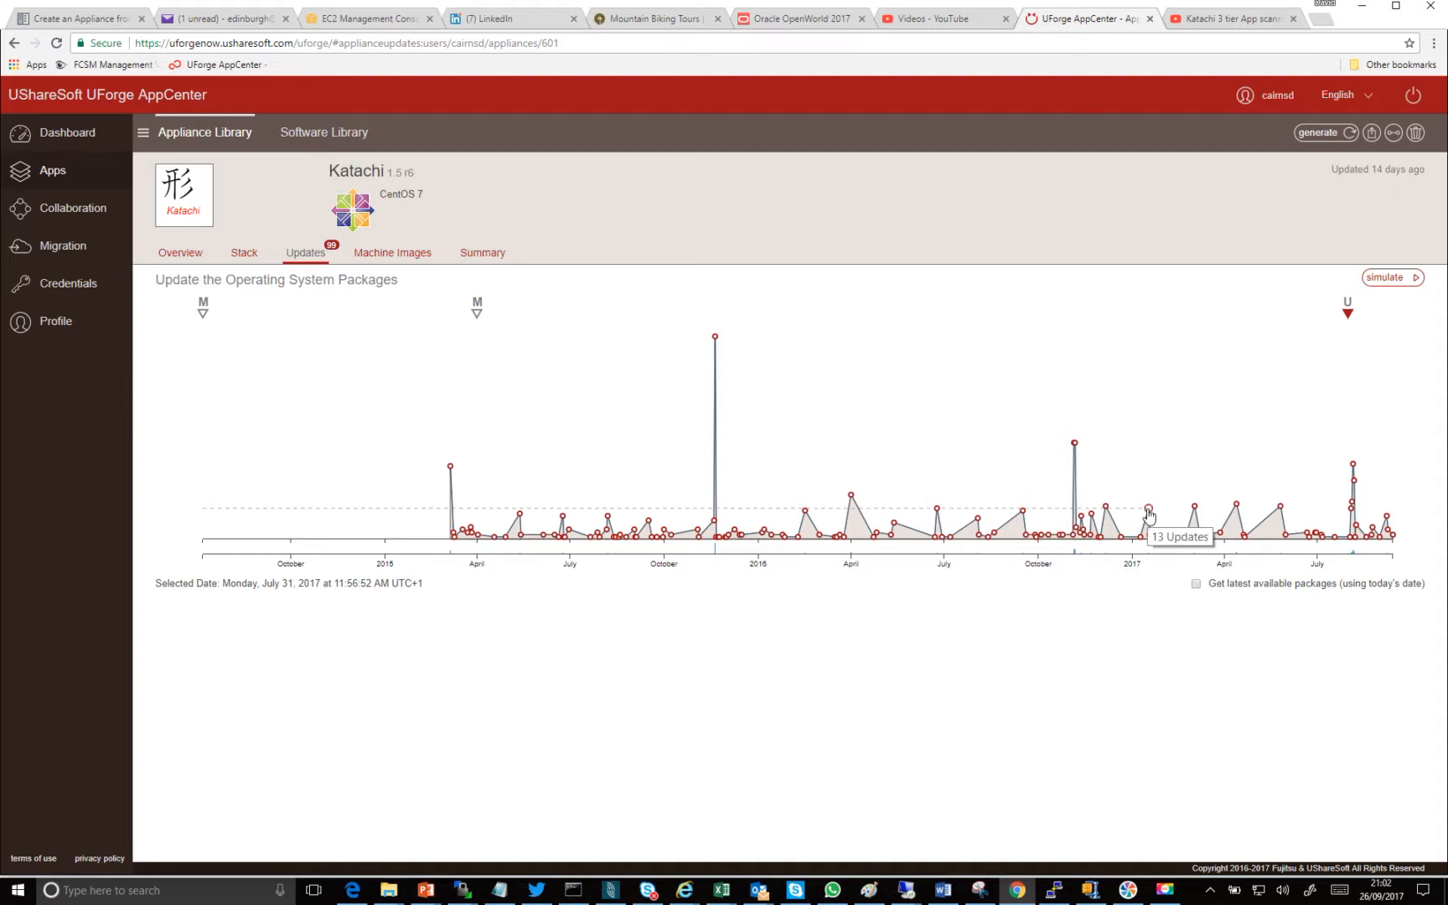
left_click(1149, 511)
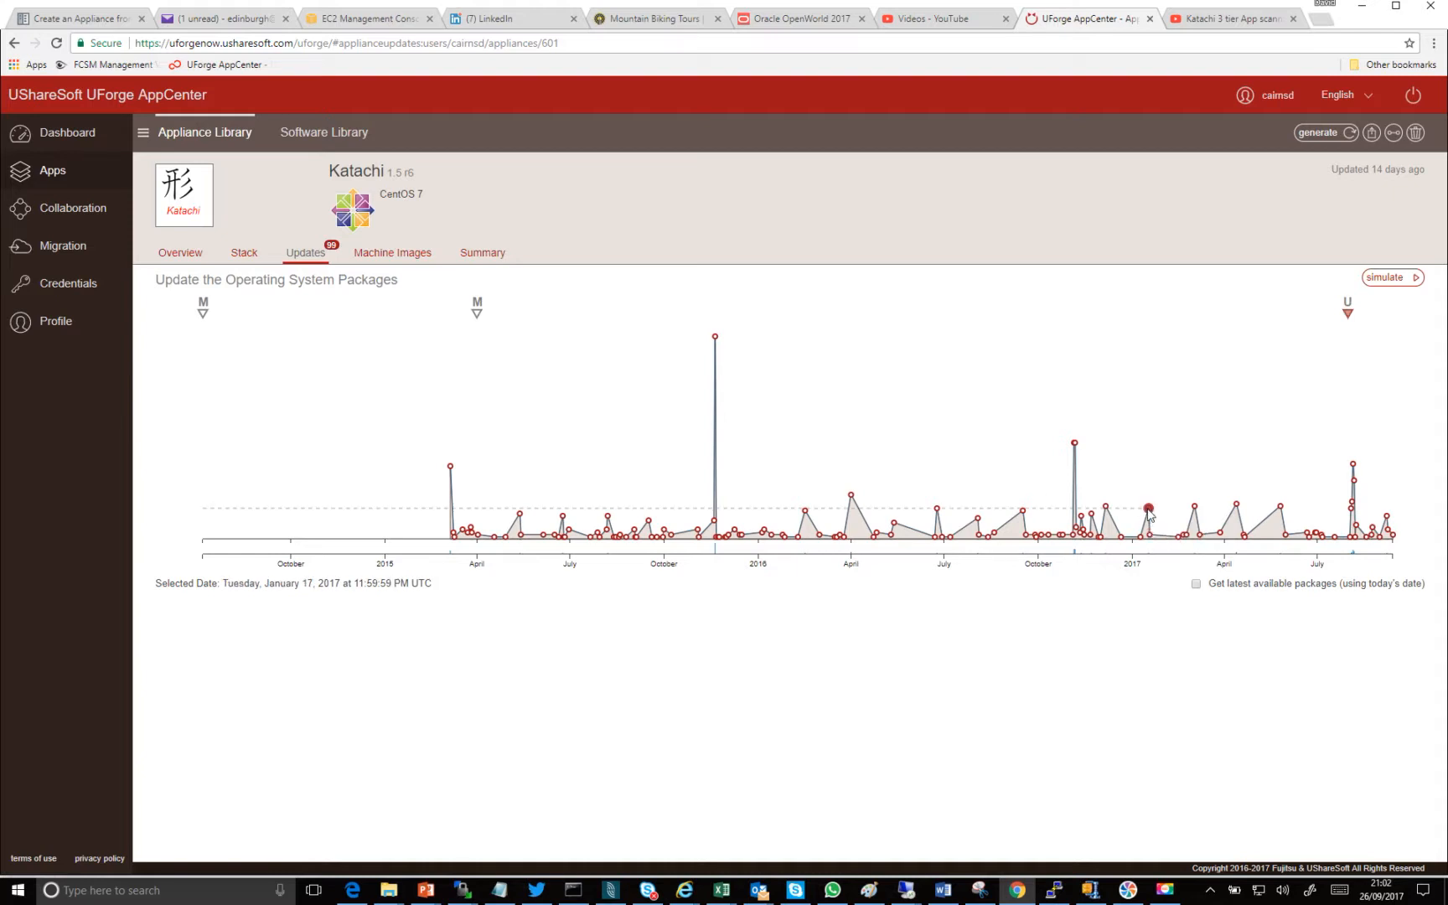
left_click(1387, 283)
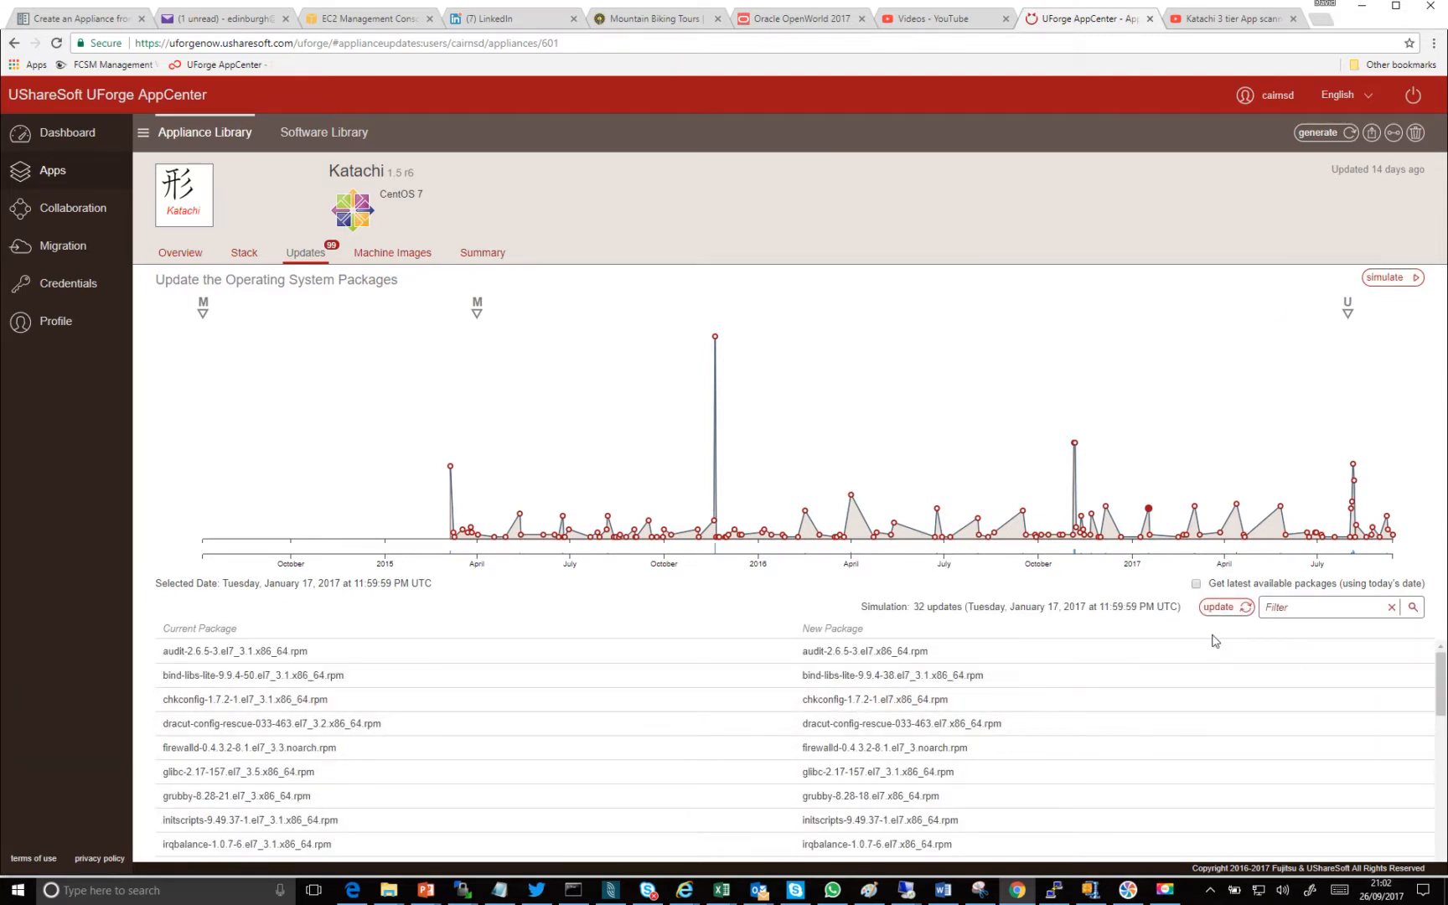
left_click(1393, 535)
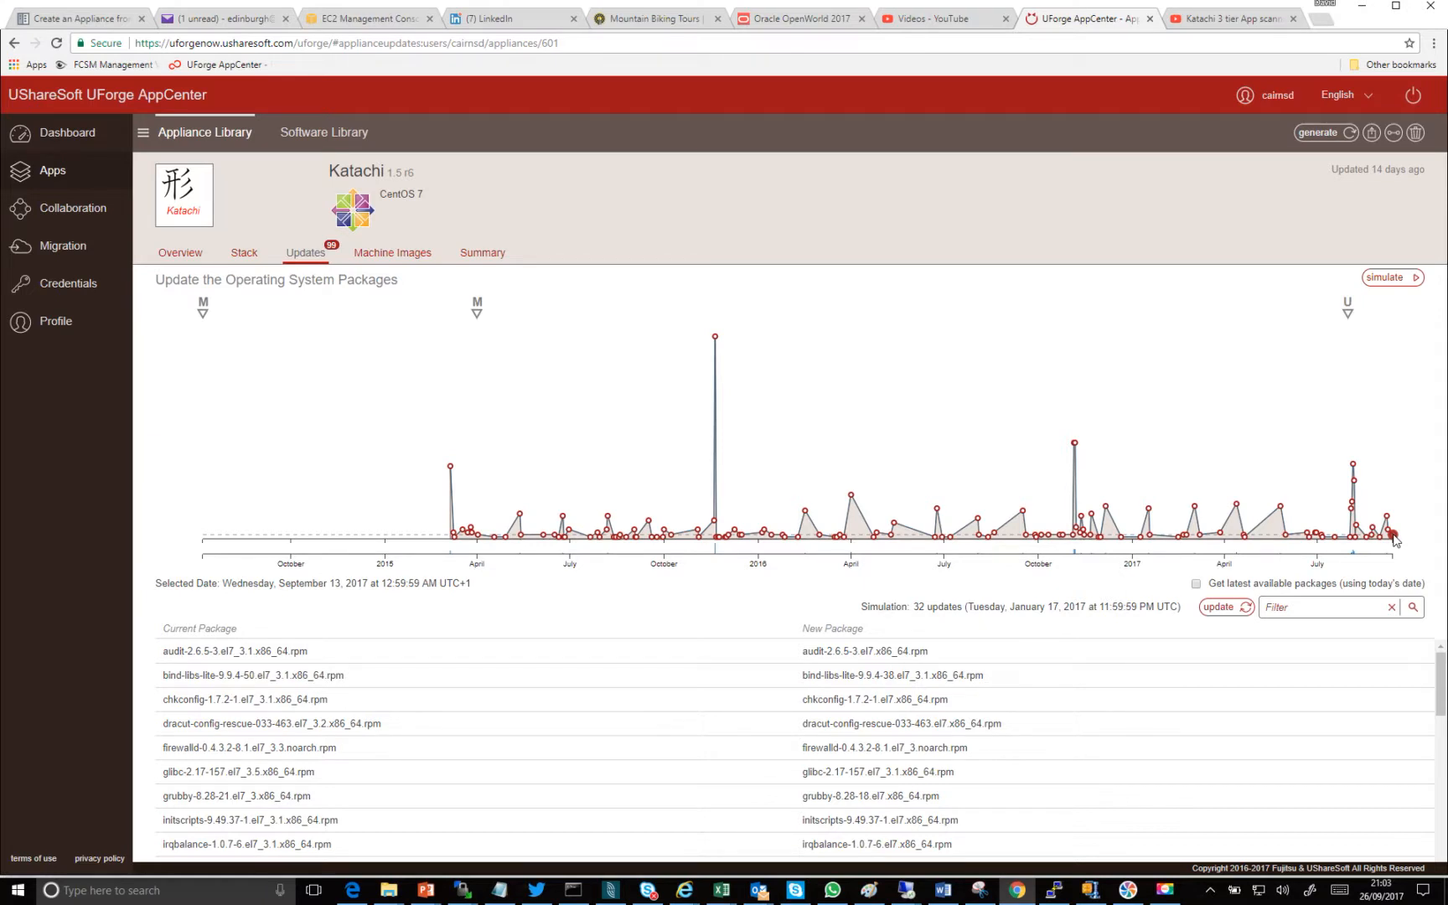
- Review Katachi's generated and published machine images and its overview, and return to the appliance library
left_click(390, 254)
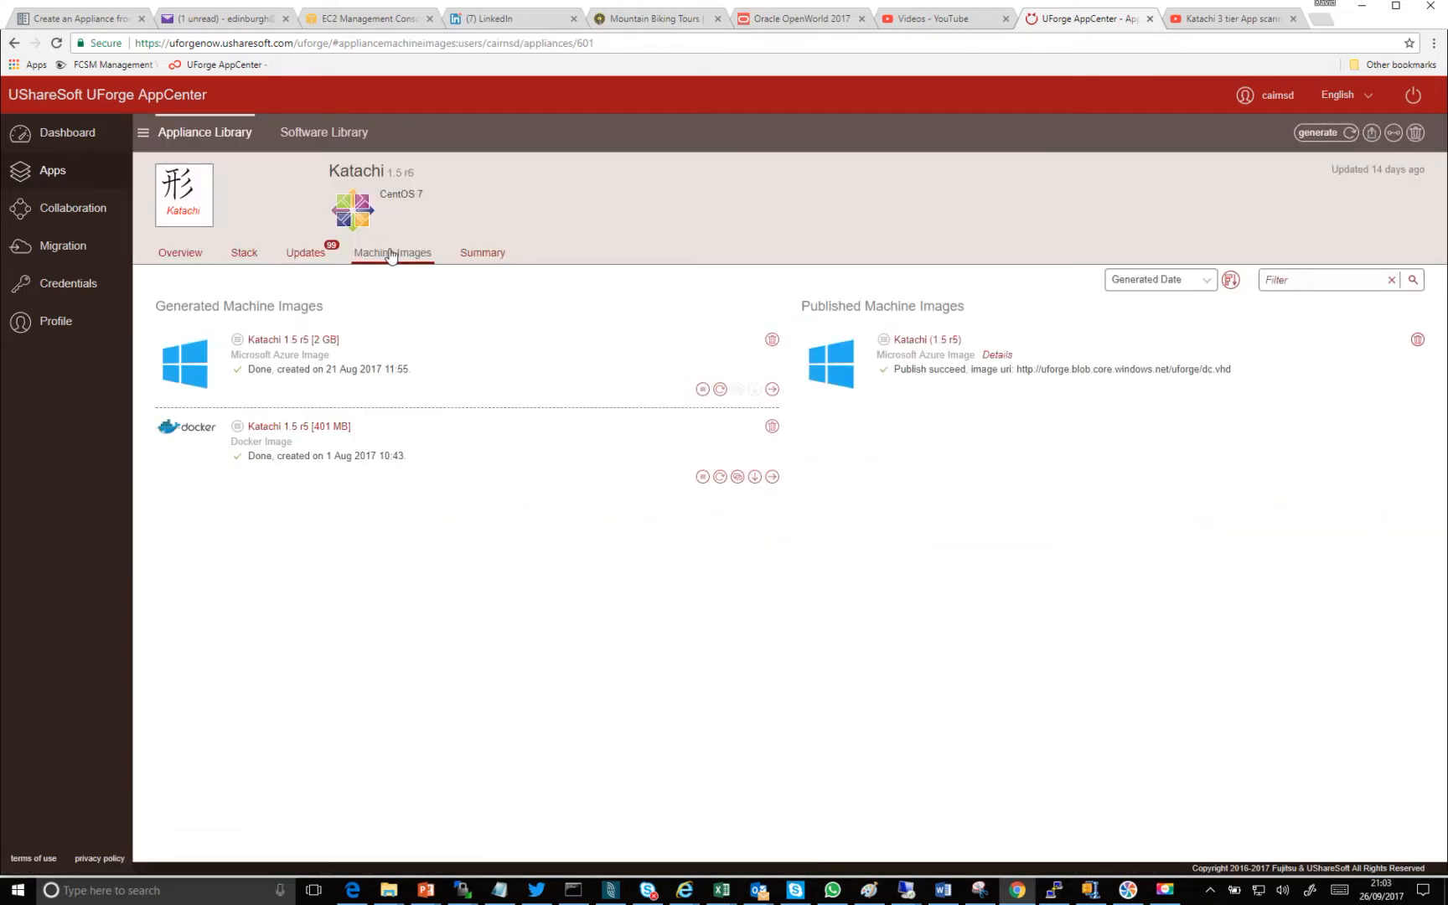
left_click(192, 261)
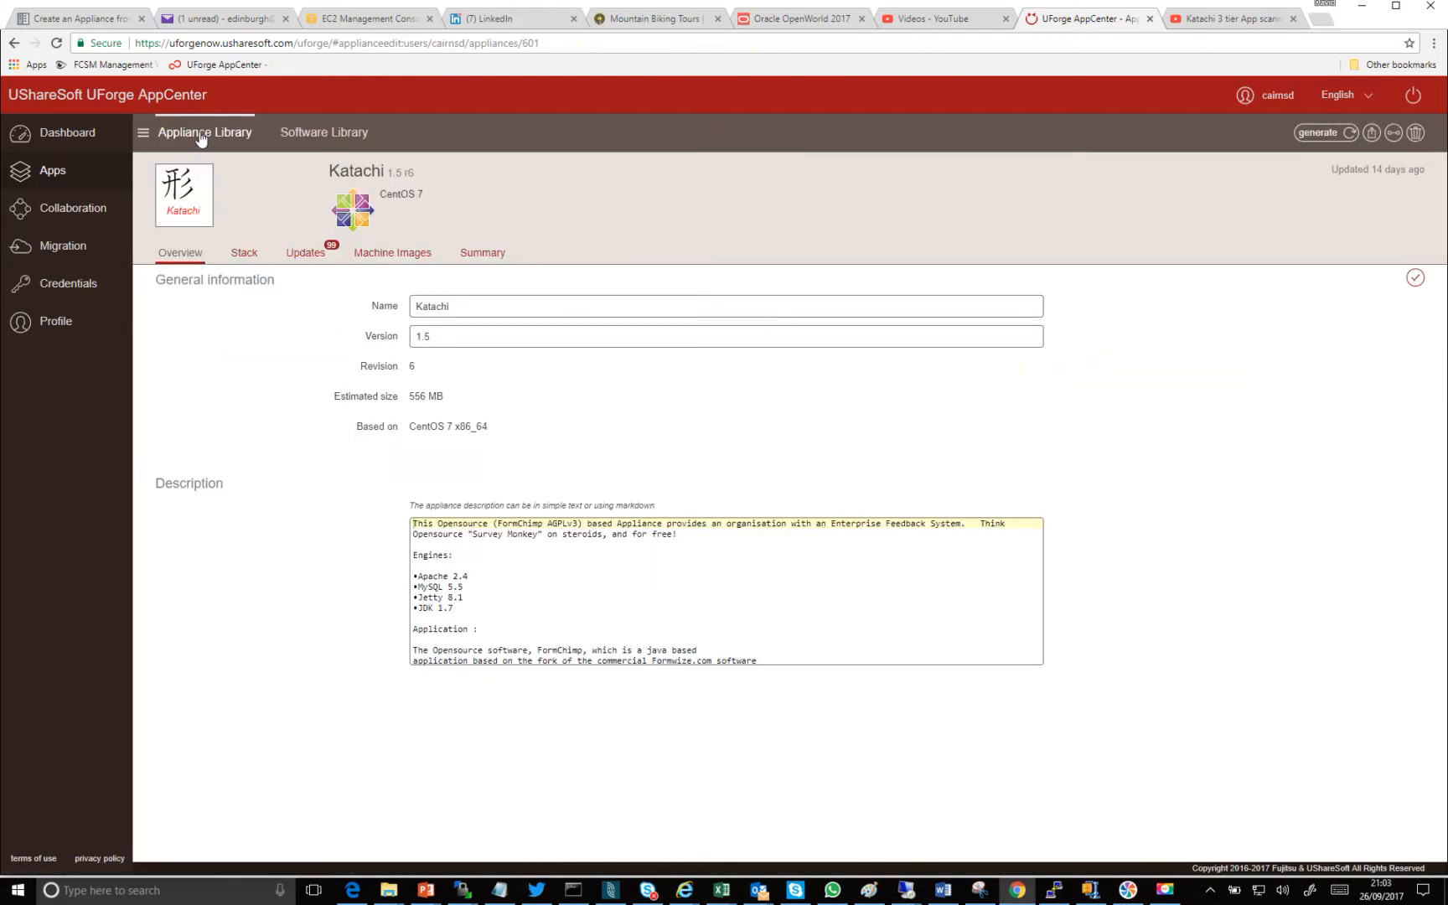
left_click(201, 136)
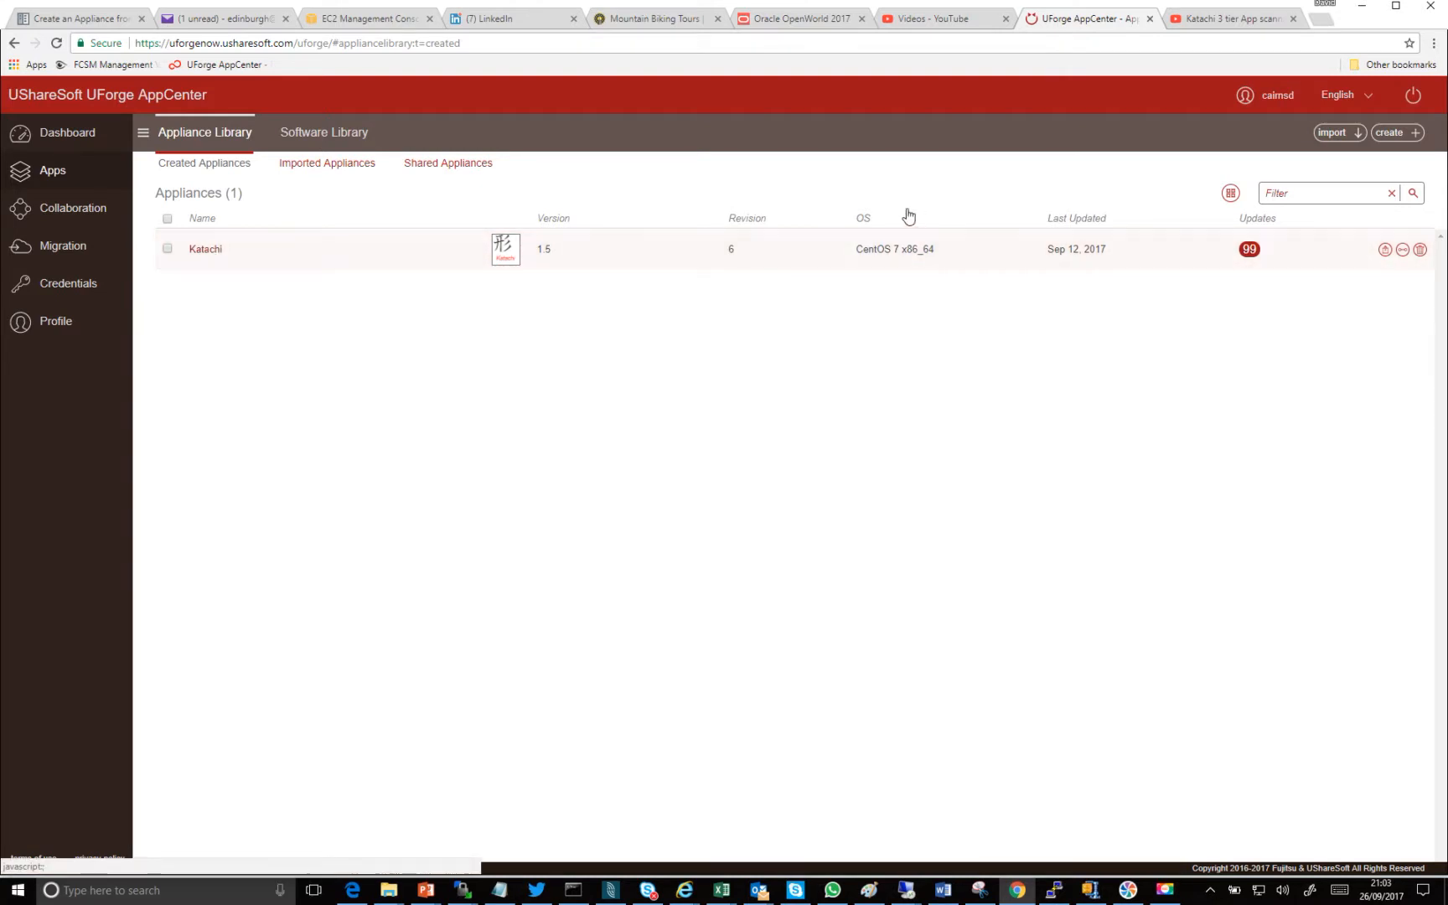
- Examine the cloud, container, physical and virtual target formats for generating a Katachi machine image, and return to the appliance library
left_click(204, 251)
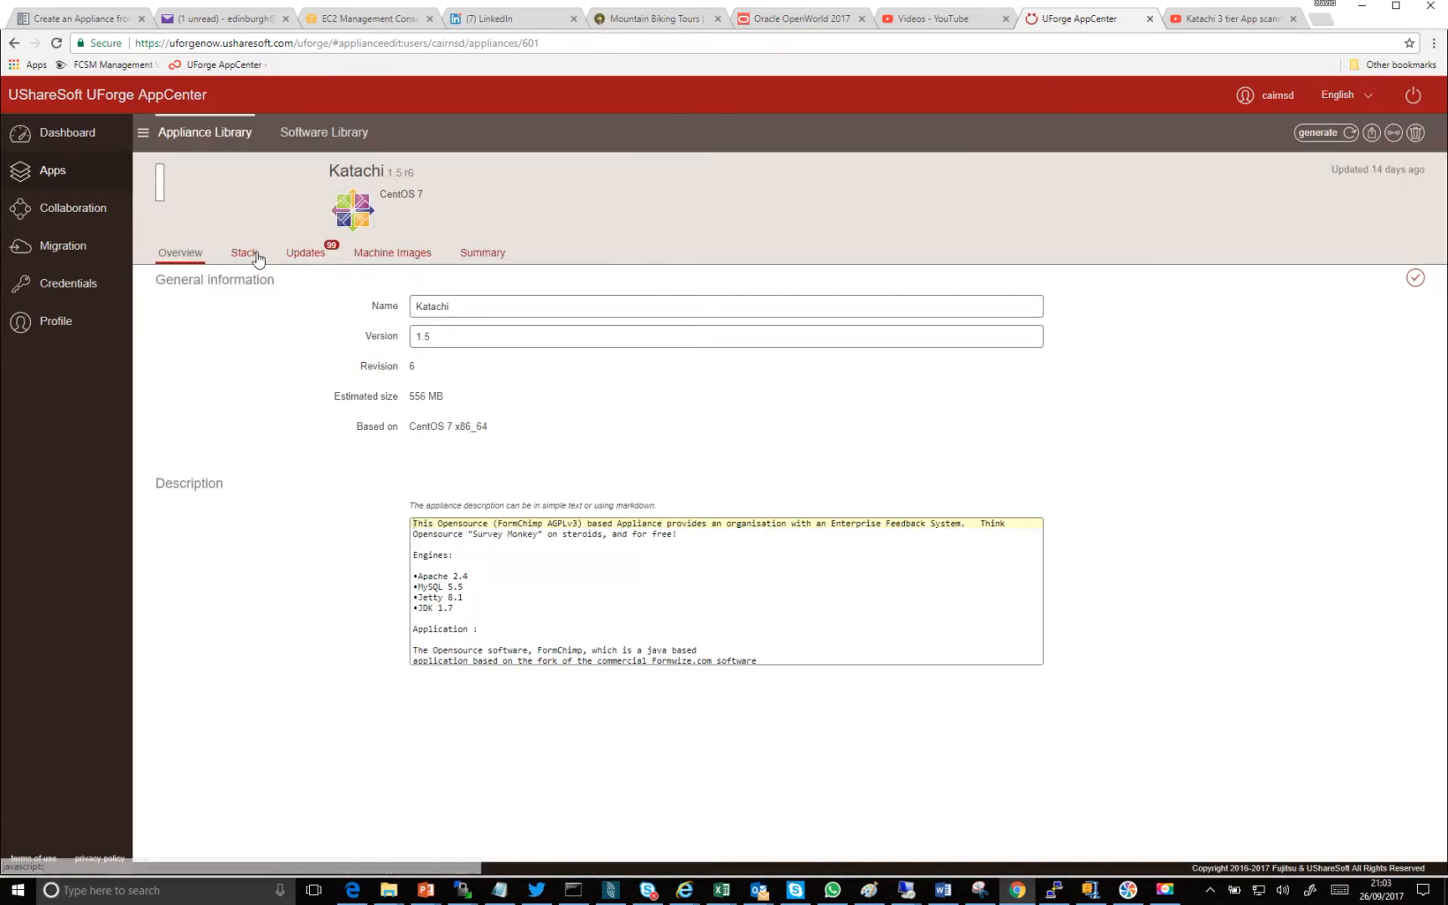
left_click(1317, 134)
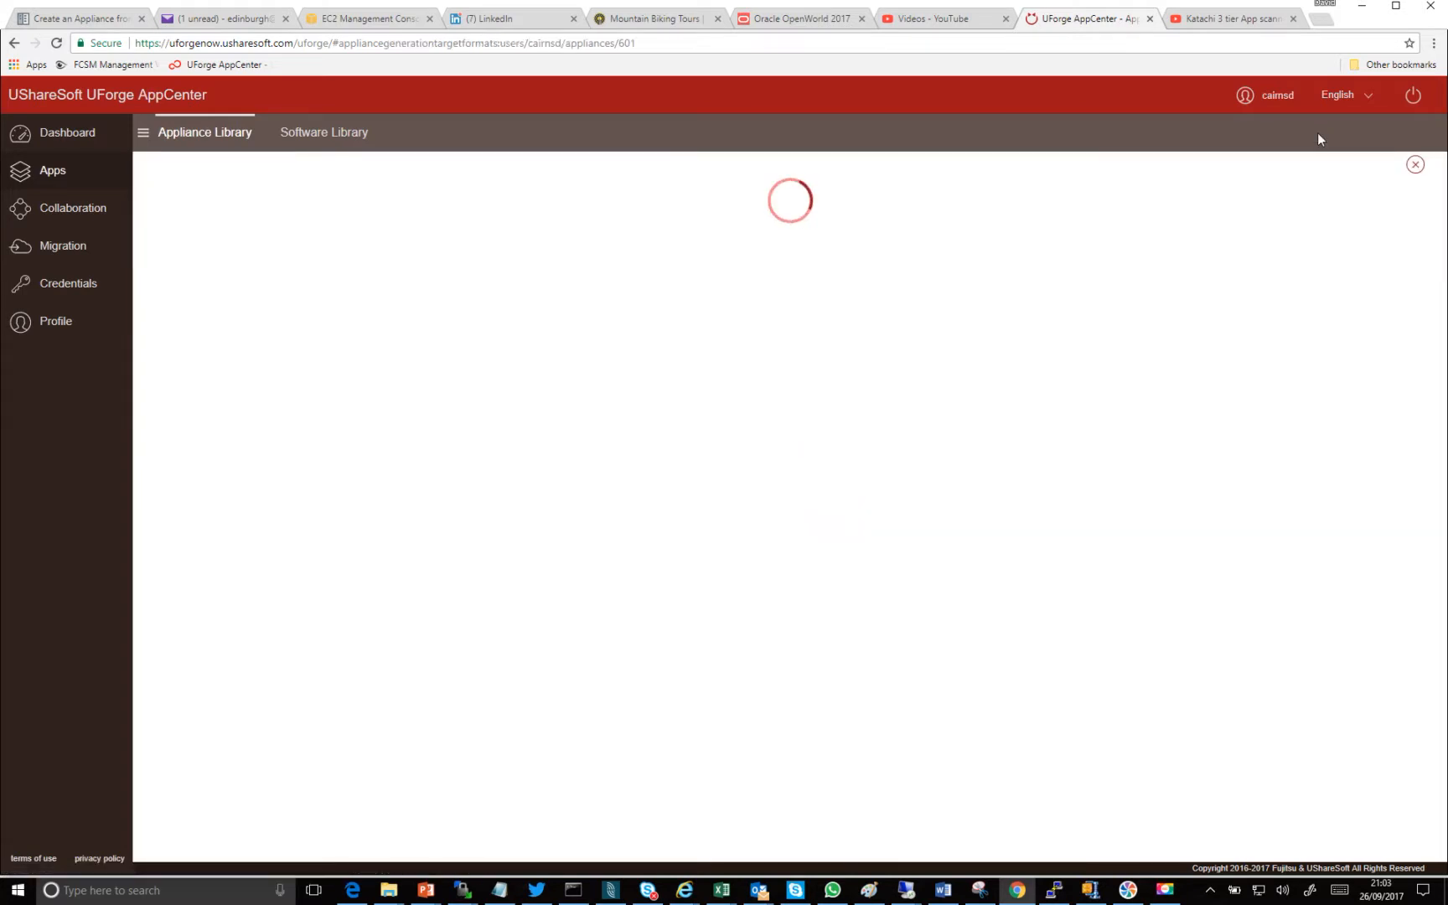
left_click(652, 289)
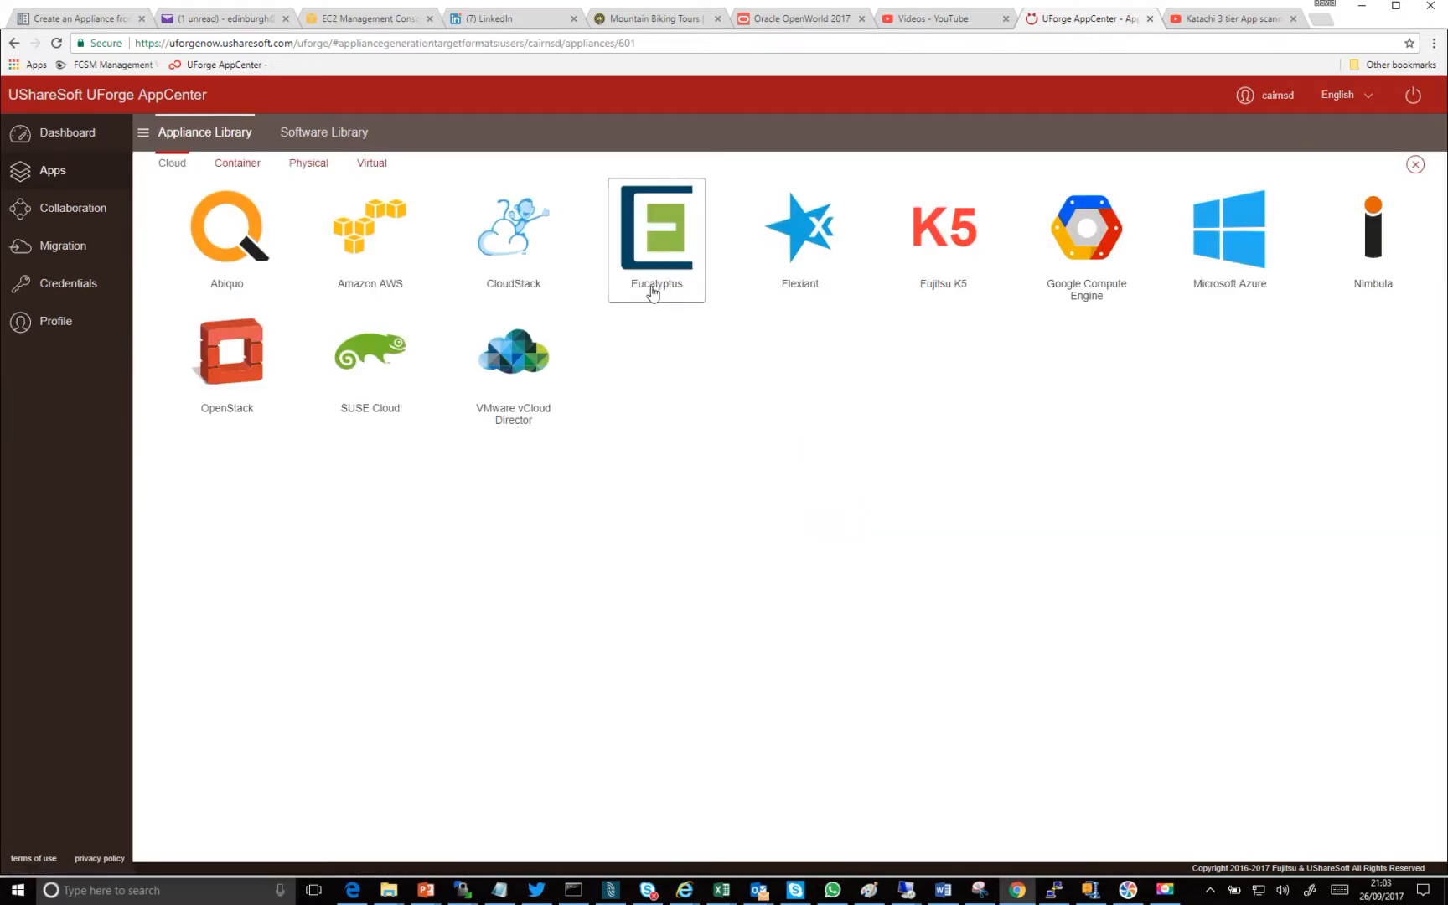
left_click(373, 264)
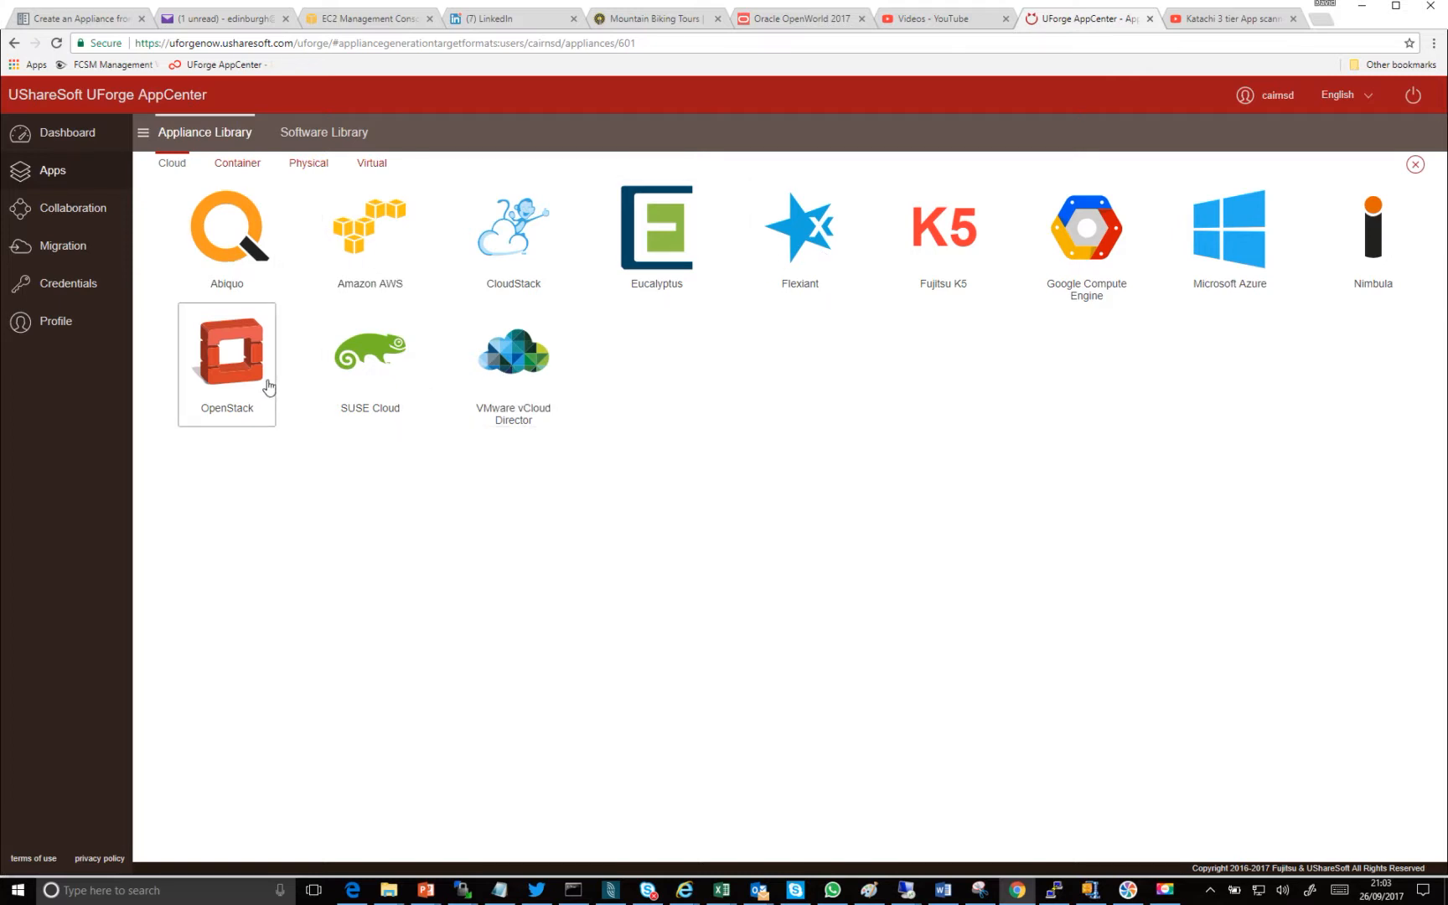
left_click(250, 171)
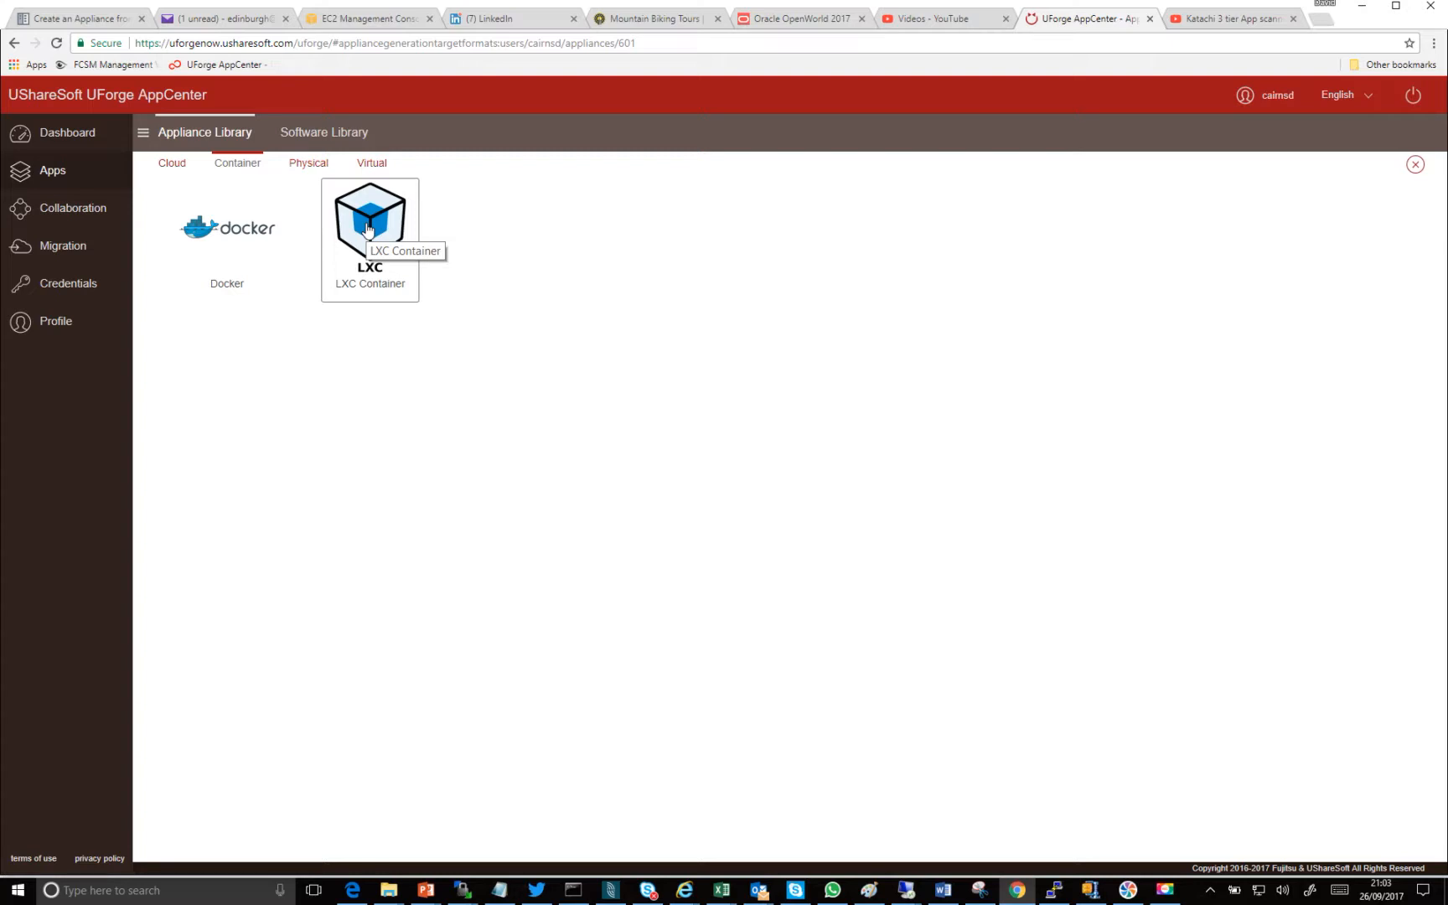
left_click(309, 163)
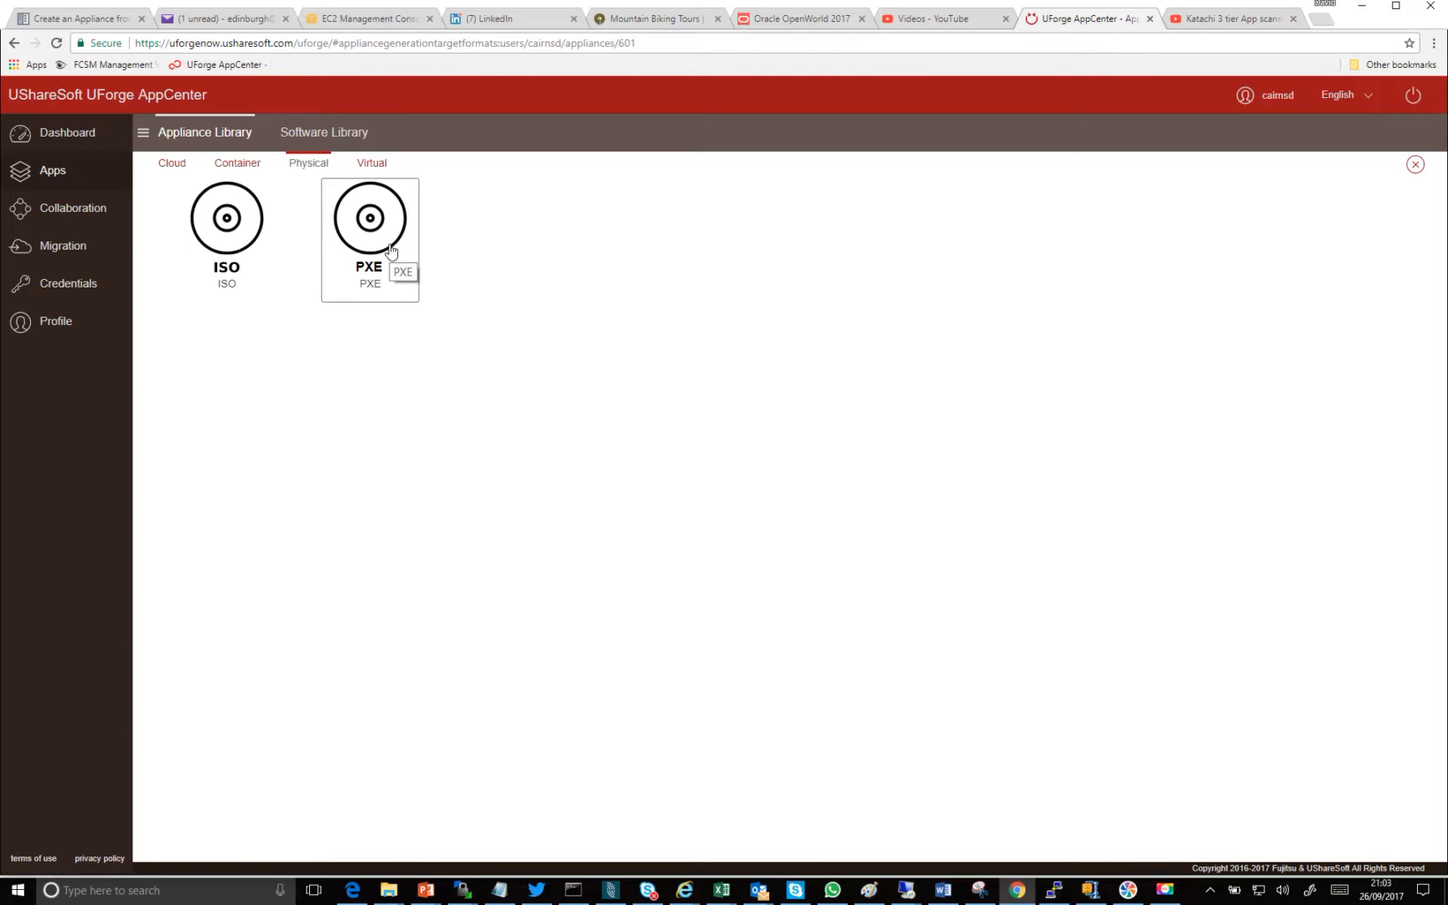
left_click(372, 163)
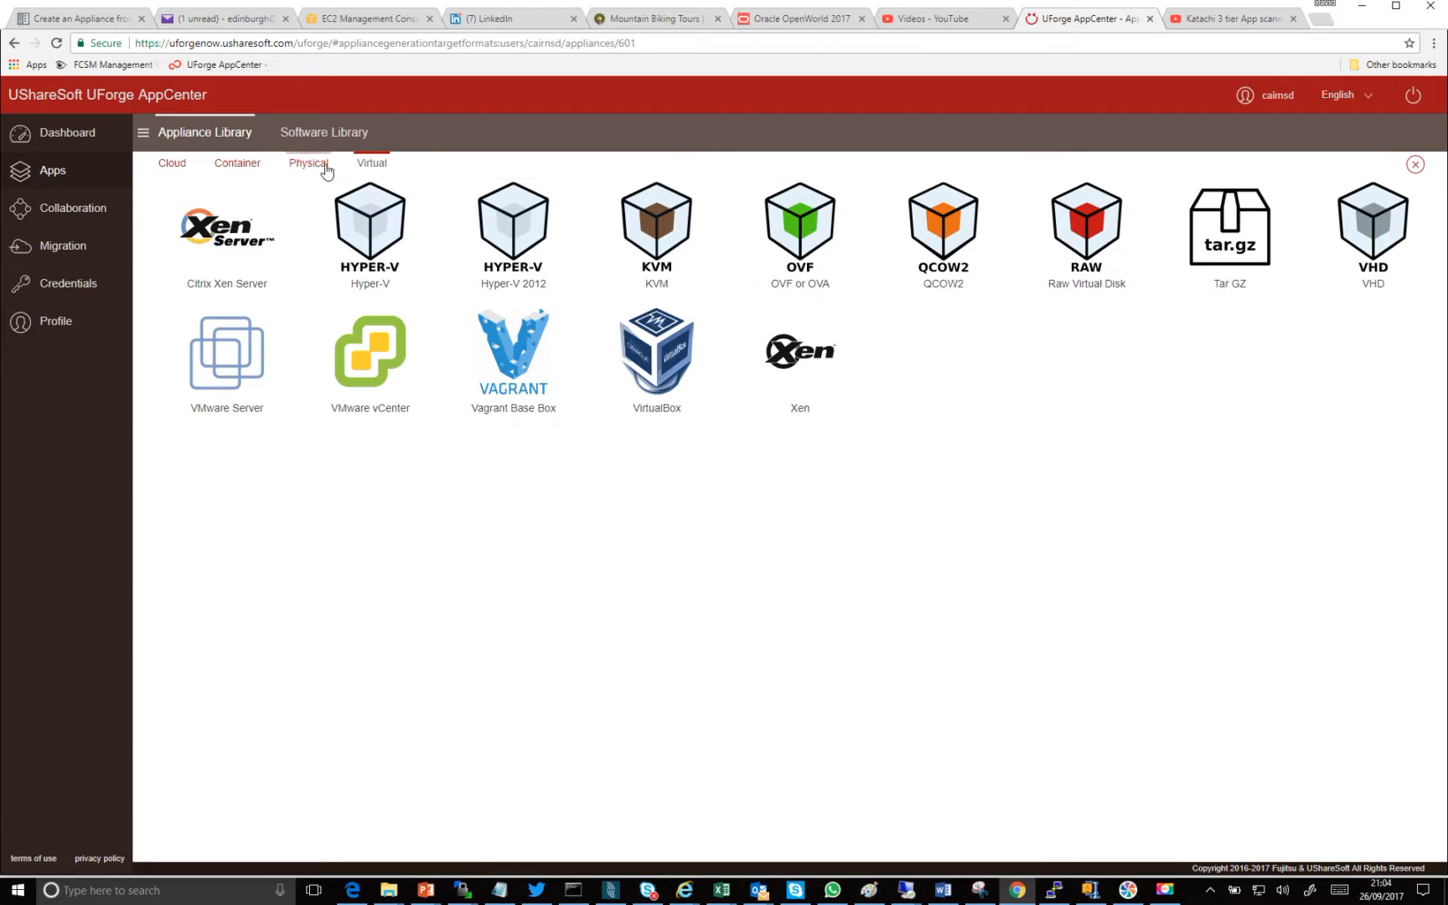
left_click(232, 135)
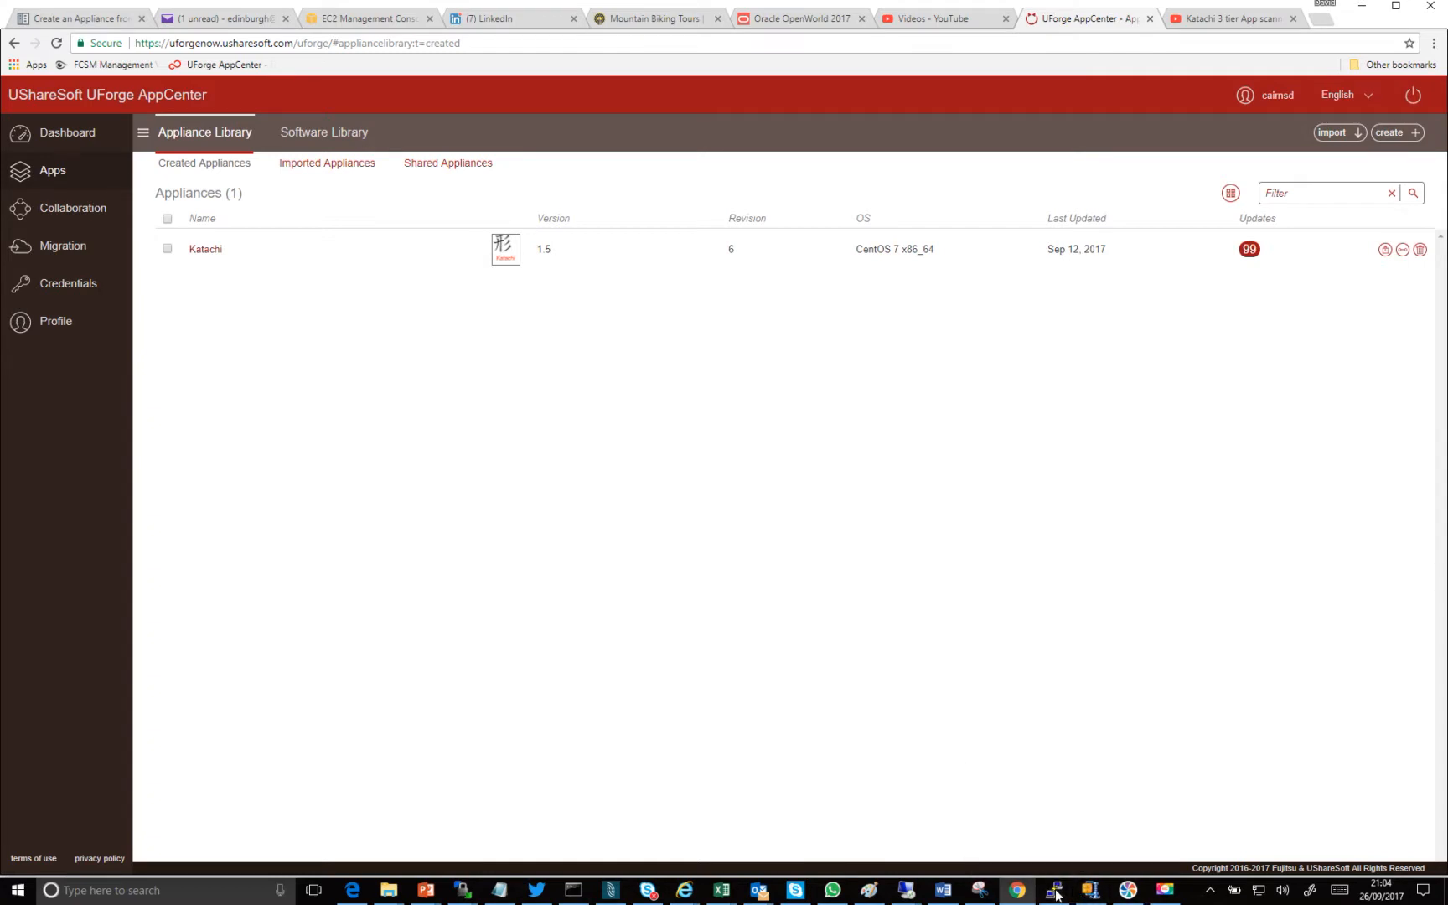
- Switch to AppCenter in the eh125tn.homeftp.org remote desktop session and open the cloud target formats for generating the imported Katachi appliance
mouse_move(907, 890)
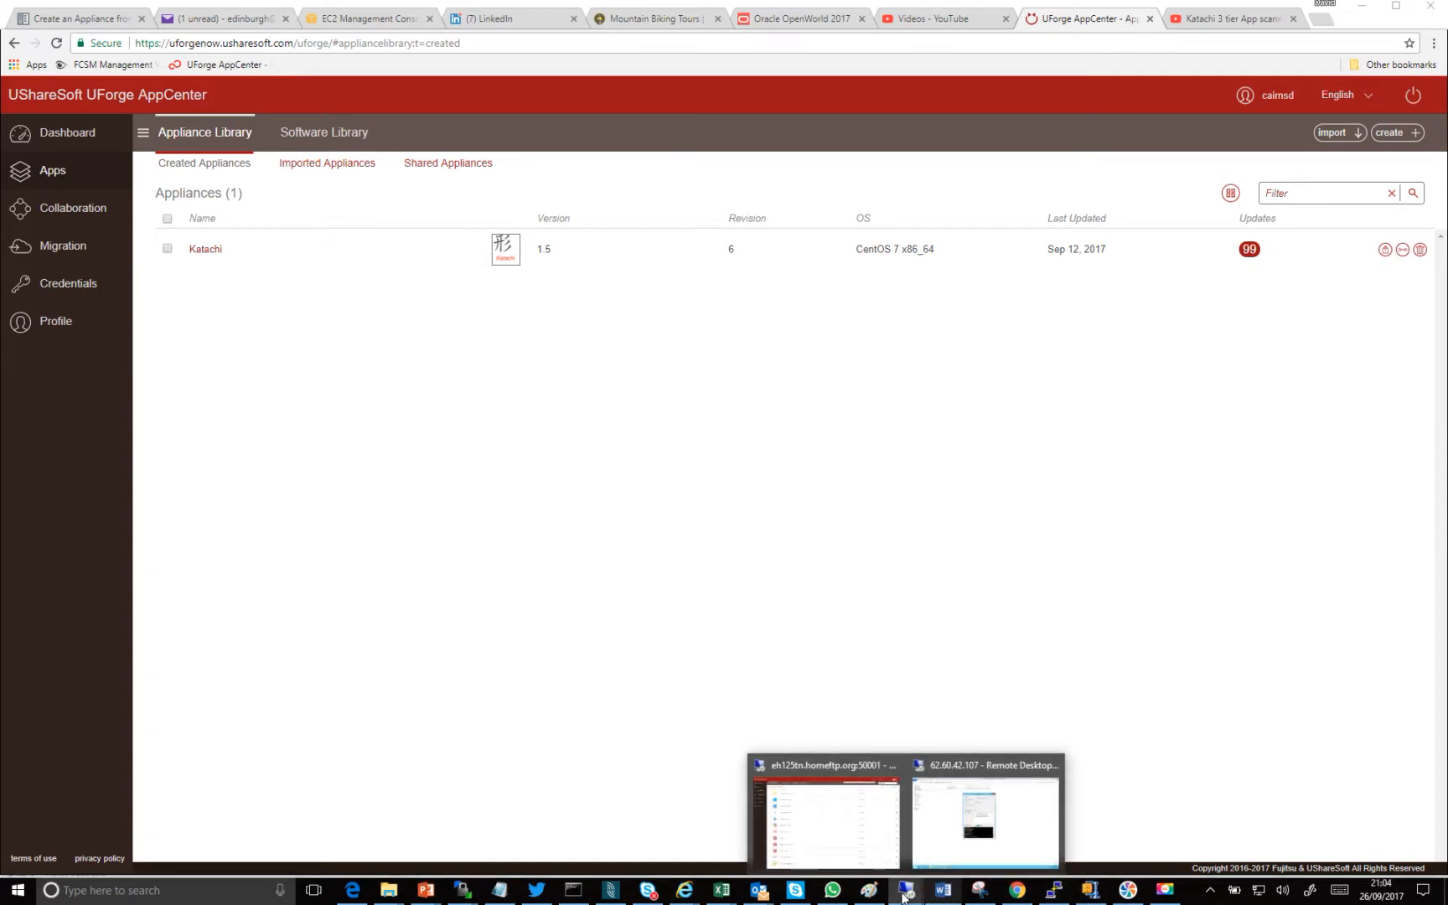
left_click(867, 856)
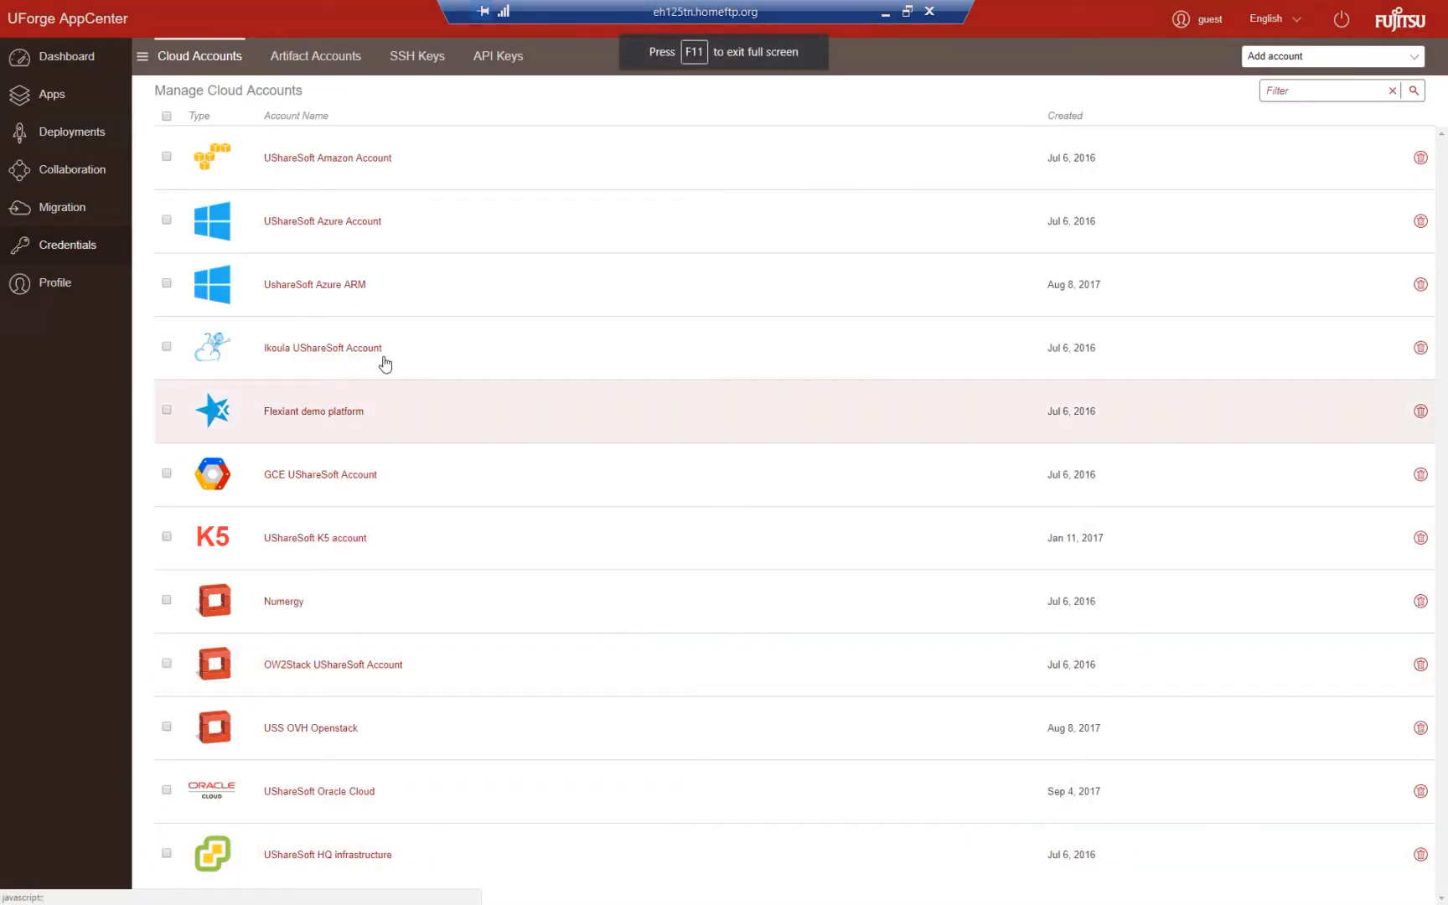
left_click(51, 94)
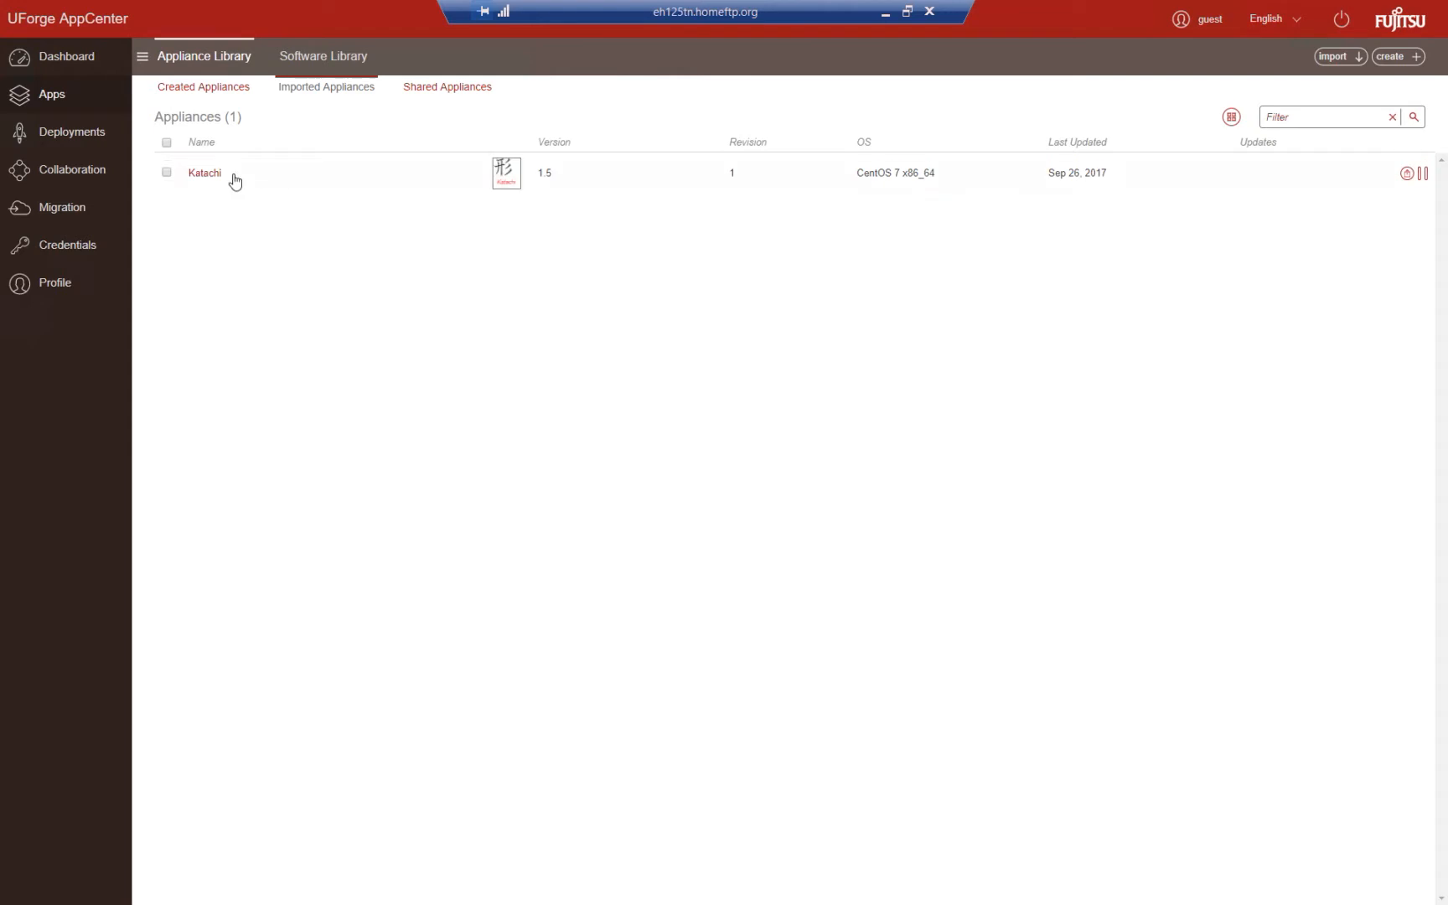
left_click(208, 175)
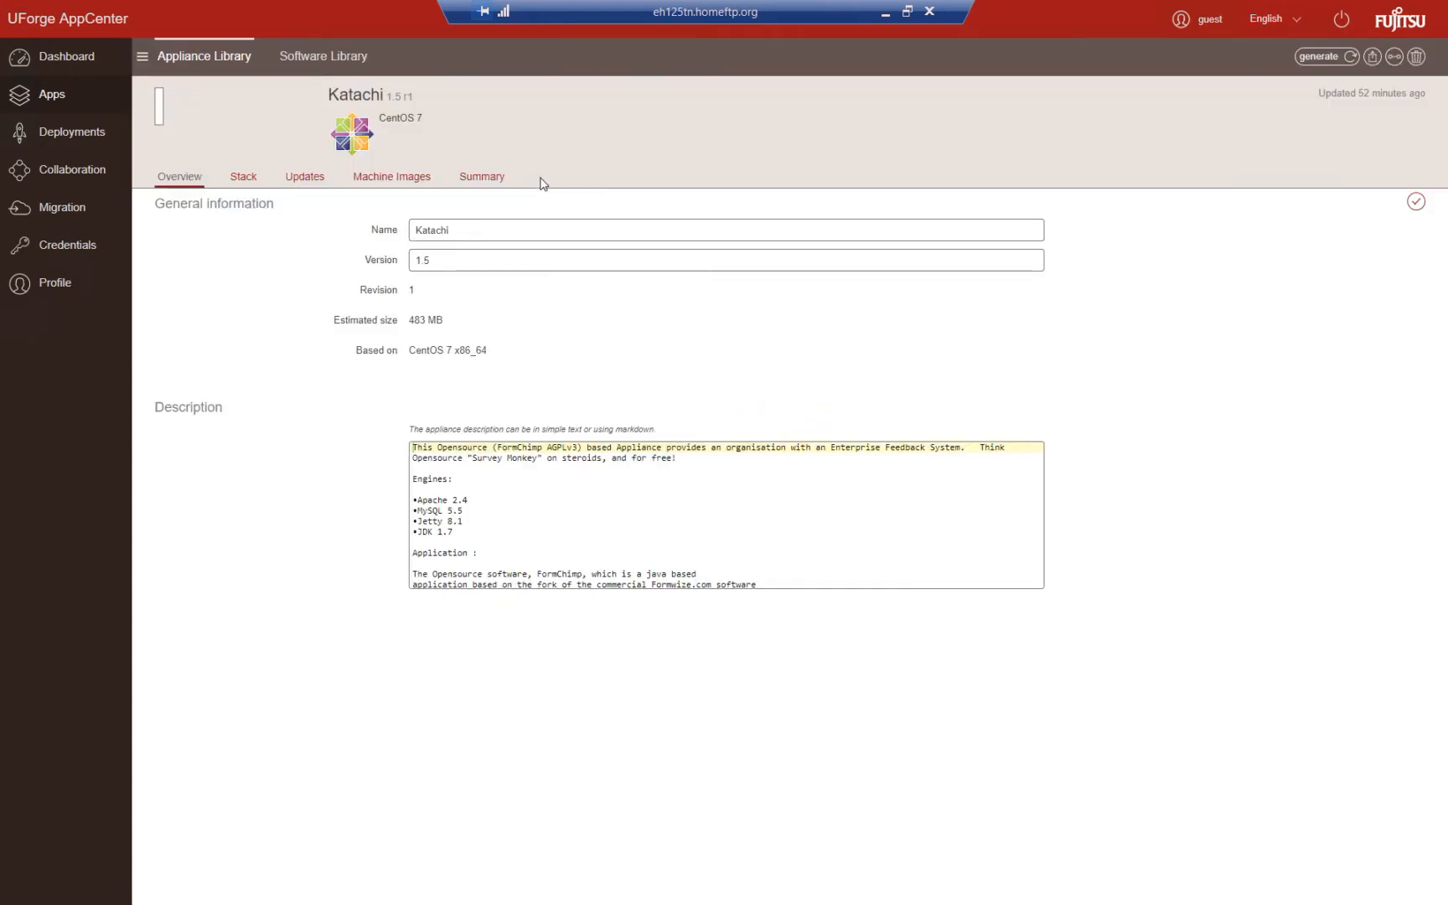
left_click(1324, 59)
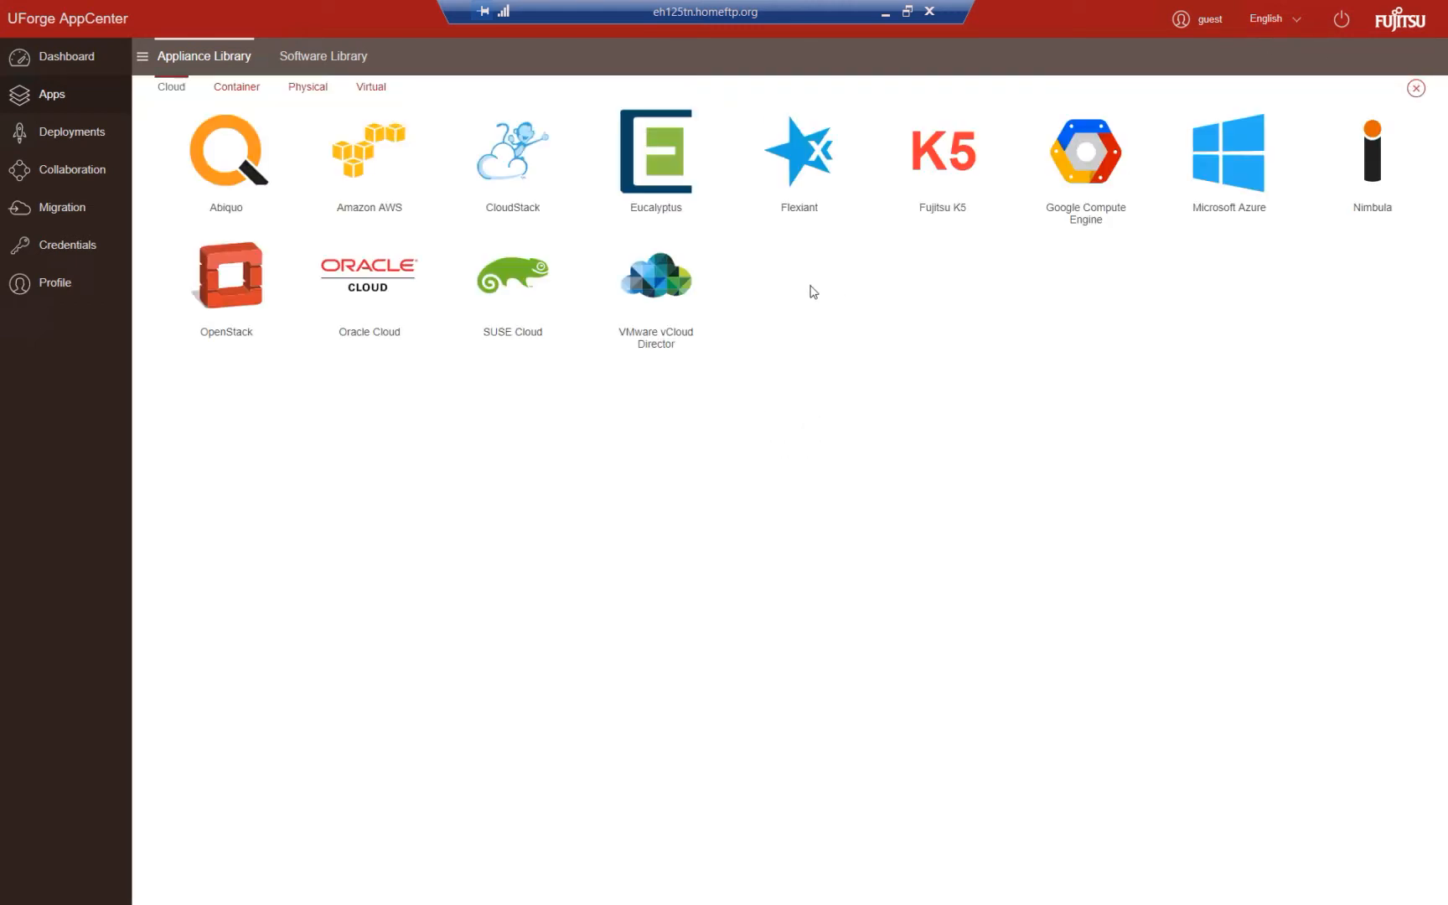
- Generate a Katachi machine image for Oracle Cloud
left_click(382, 282)
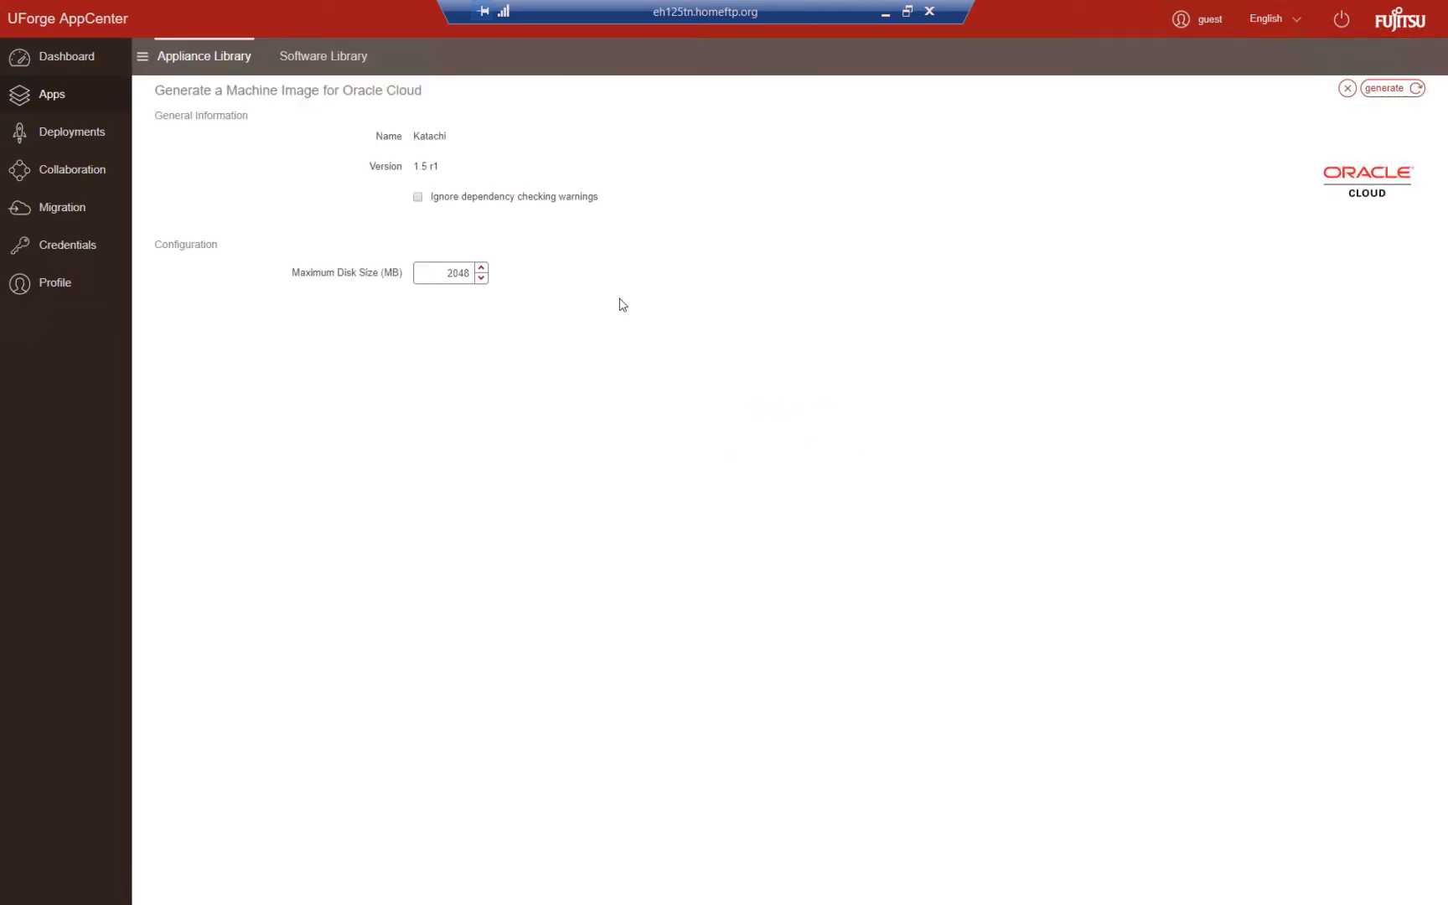
left_click(1380, 92)
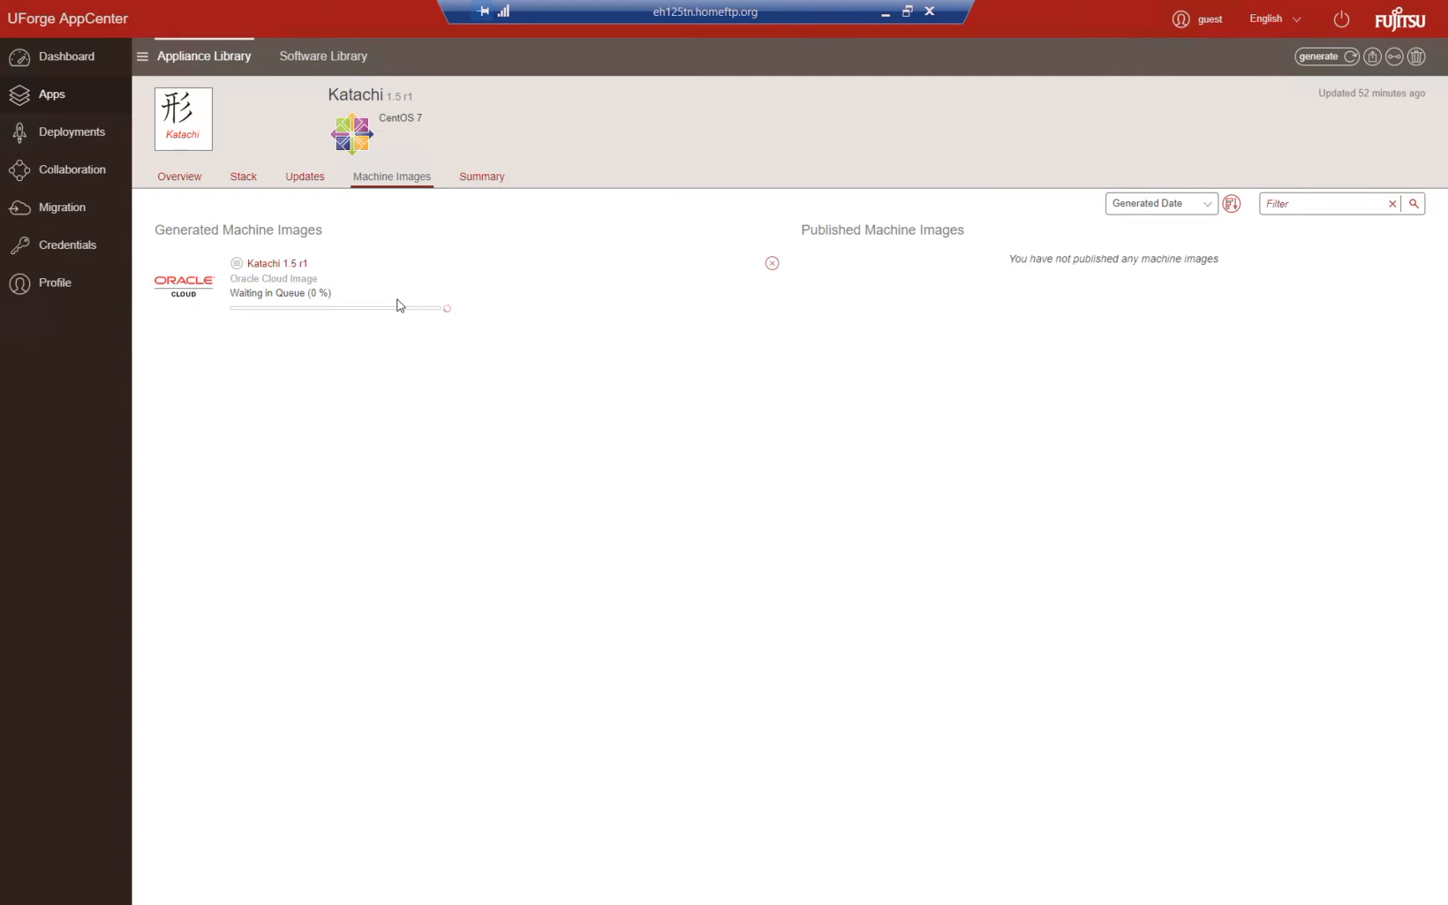
- Check the migration scans' progress in the local UShareSoft AppCenter, and return to Katachi's machine images in the eh125tn.homeftp.org session
left_click(889, 15)
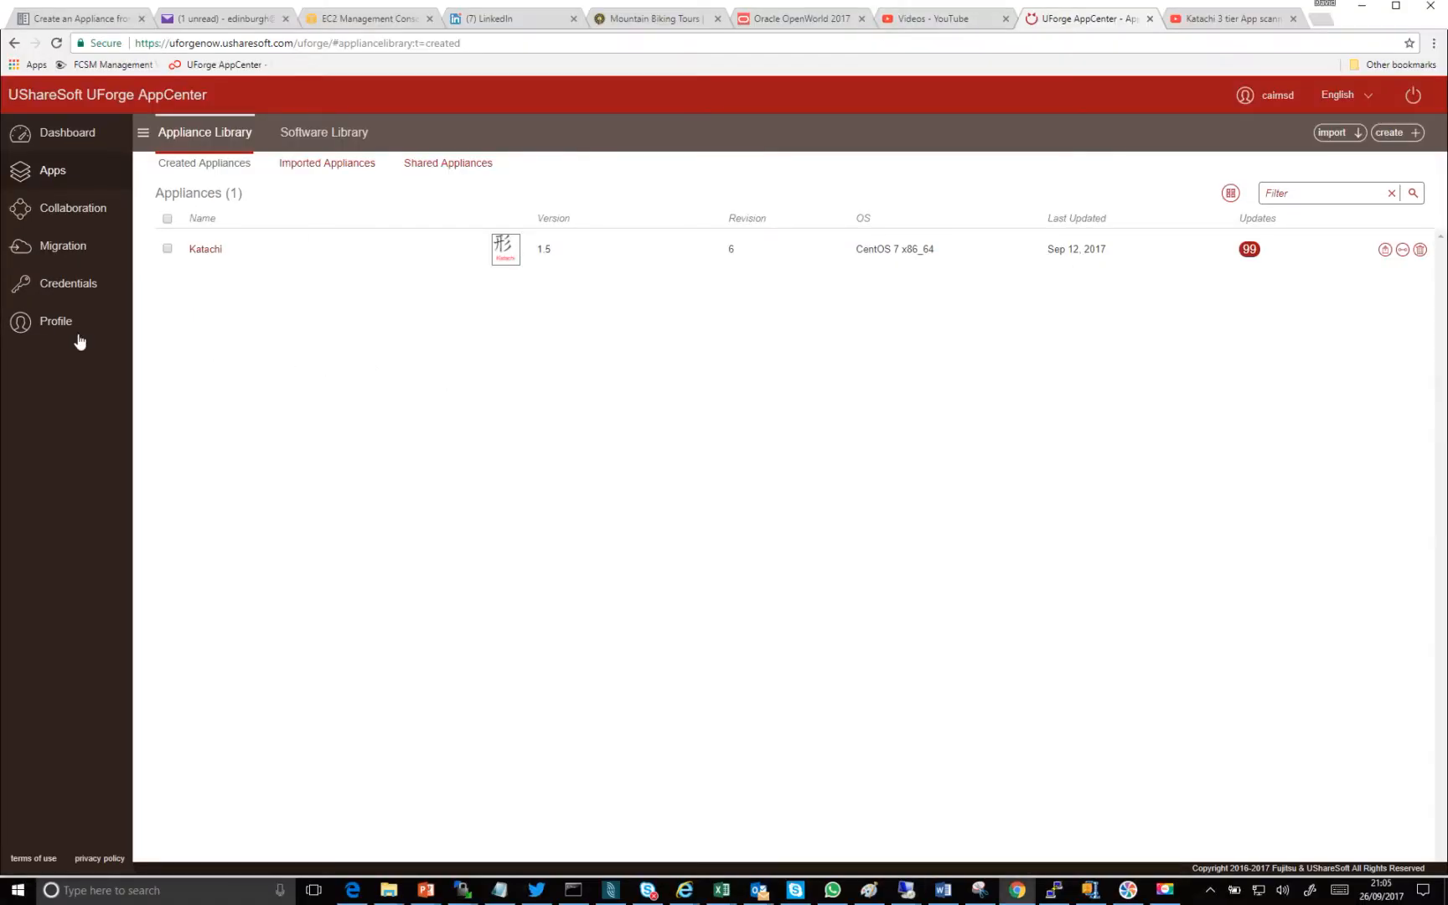
left_click(53, 252)
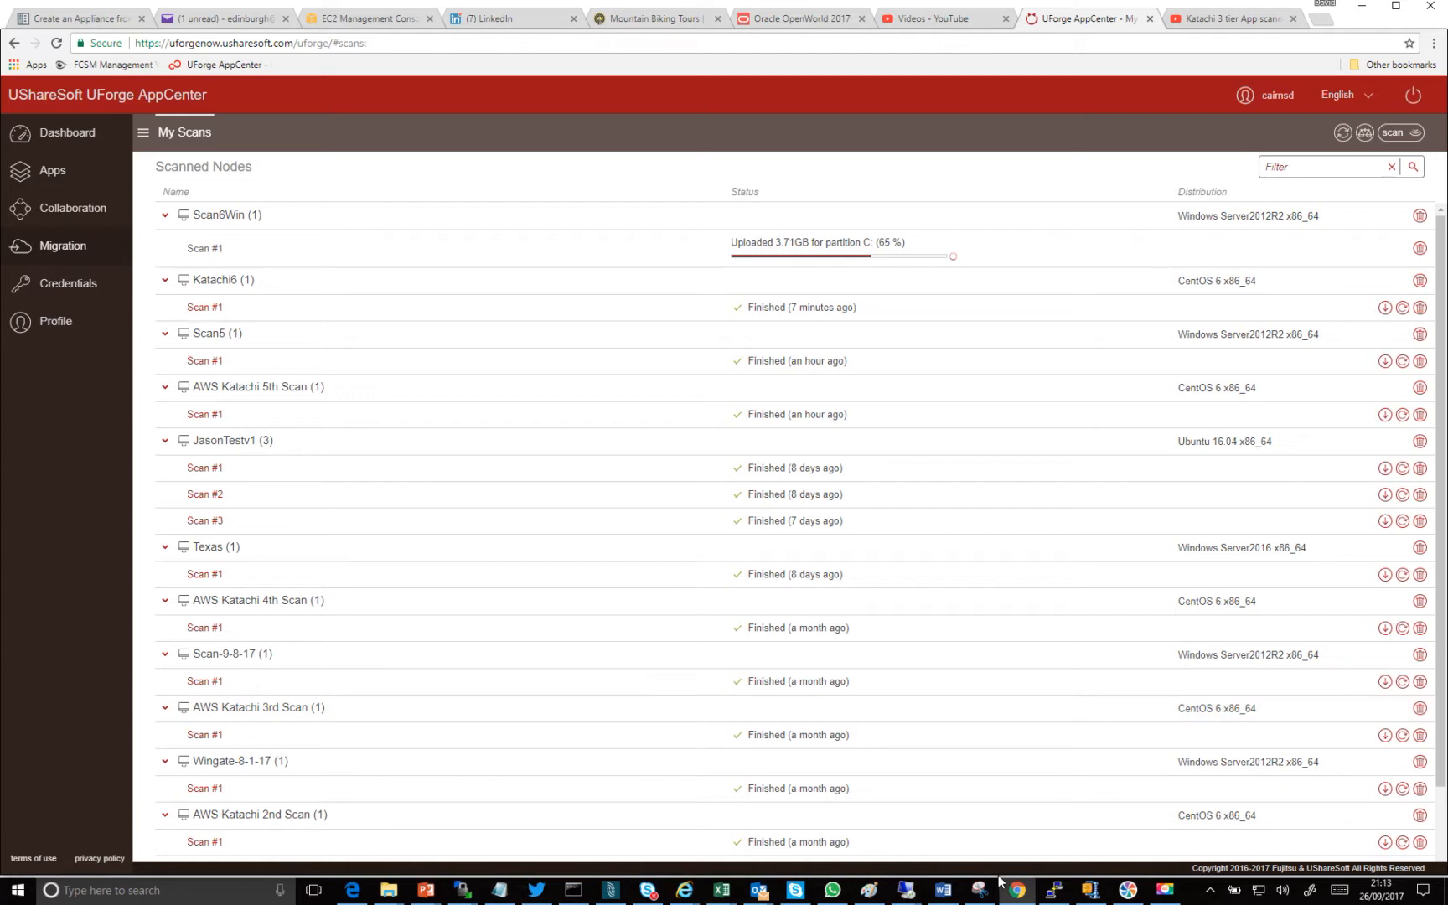
mouse_move(909, 891)
left_click(880, 848)
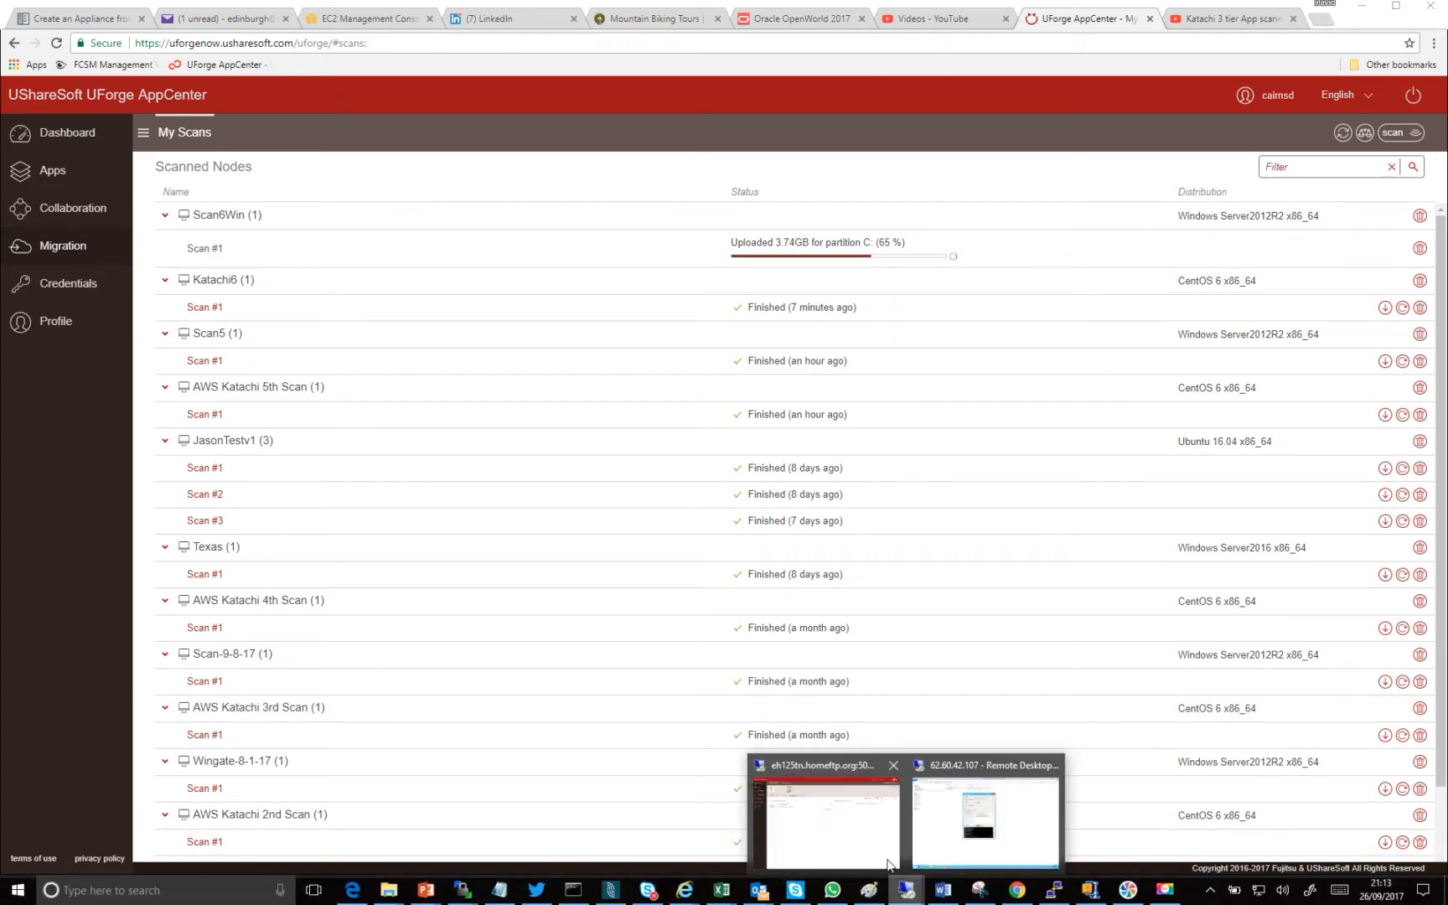
left_click(862, 842)
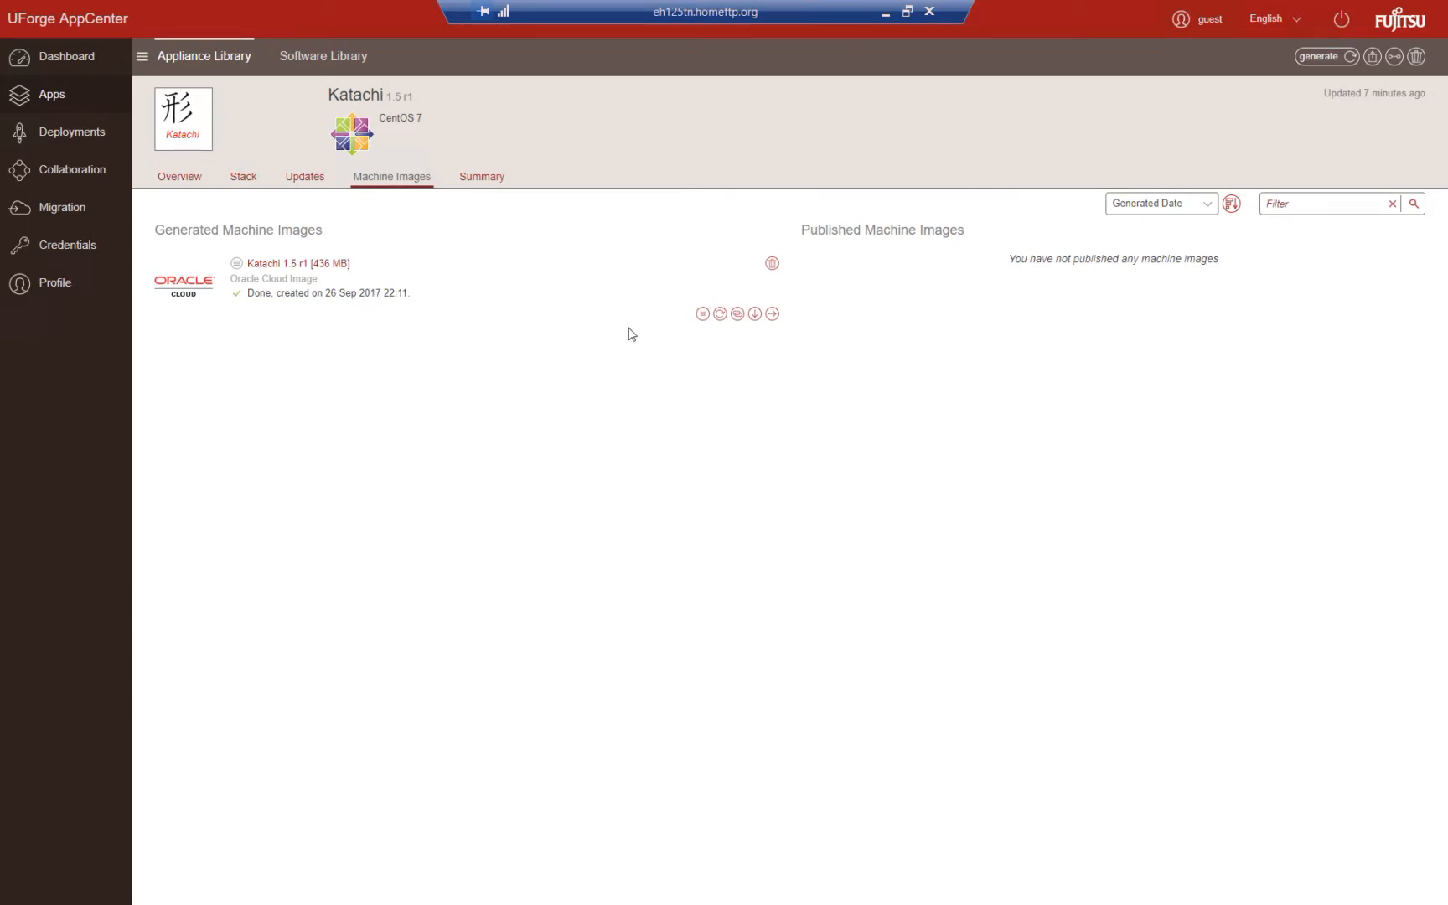
- Start publishing the generated Oracle Cloud image of Katachi and choose the UShareSoft Oracle Cloud account
left_click(771, 313)
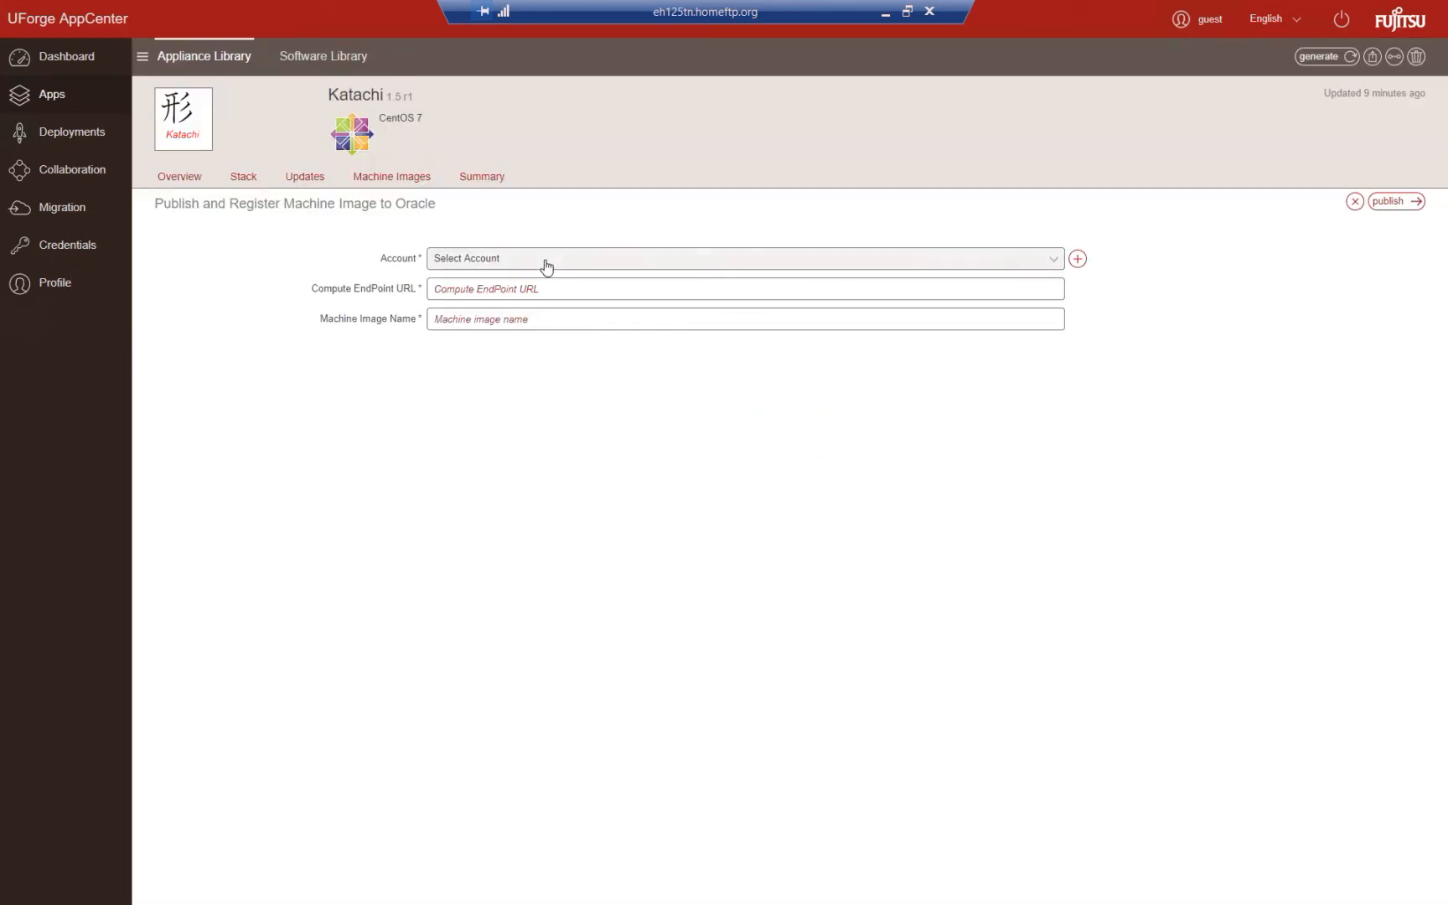
left_click(545, 265)
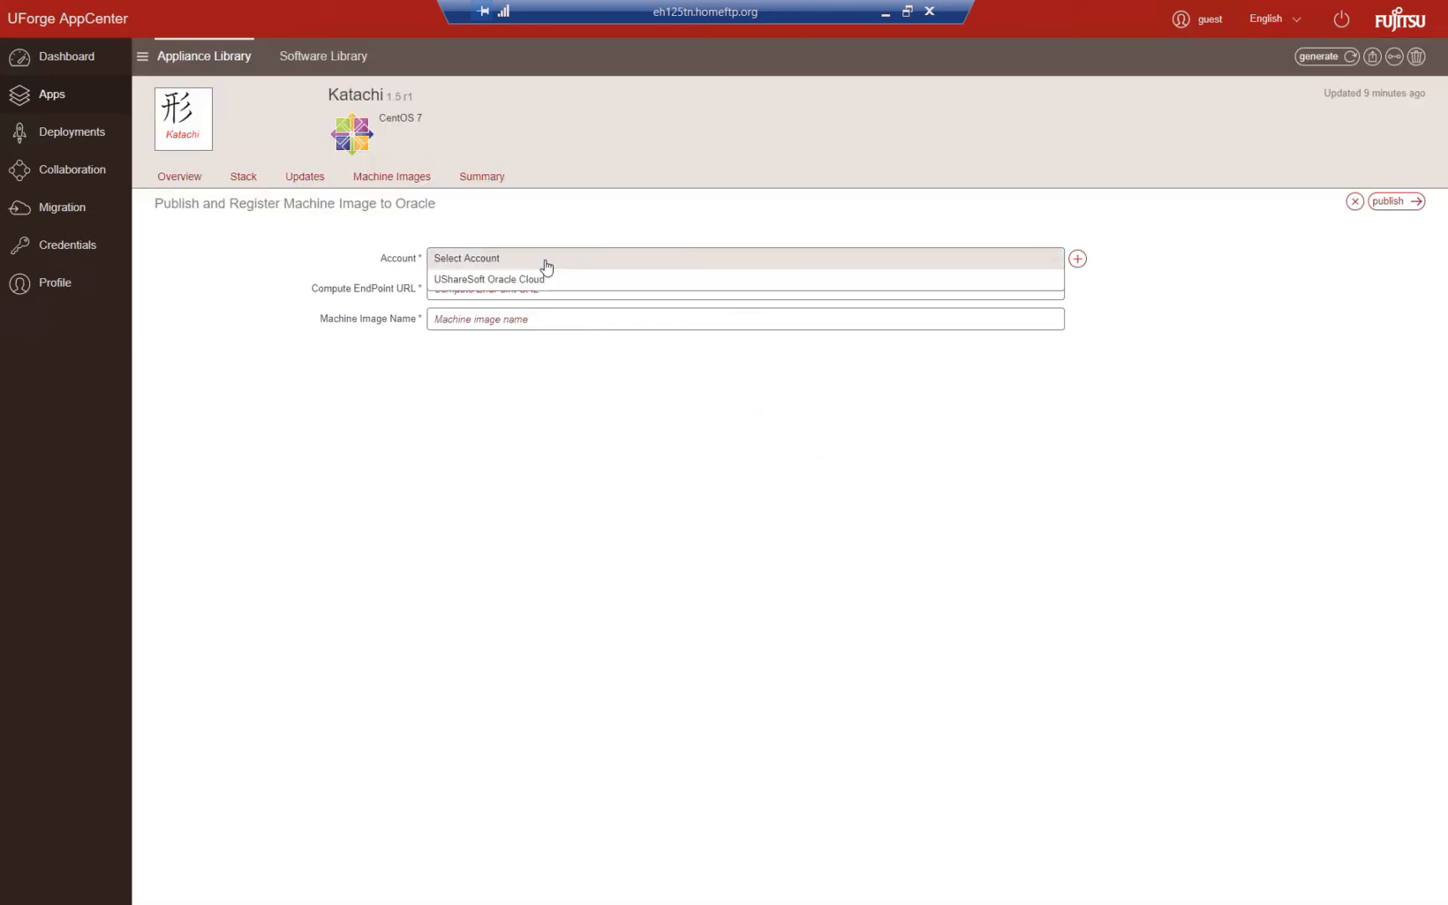
left_click(500, 279)
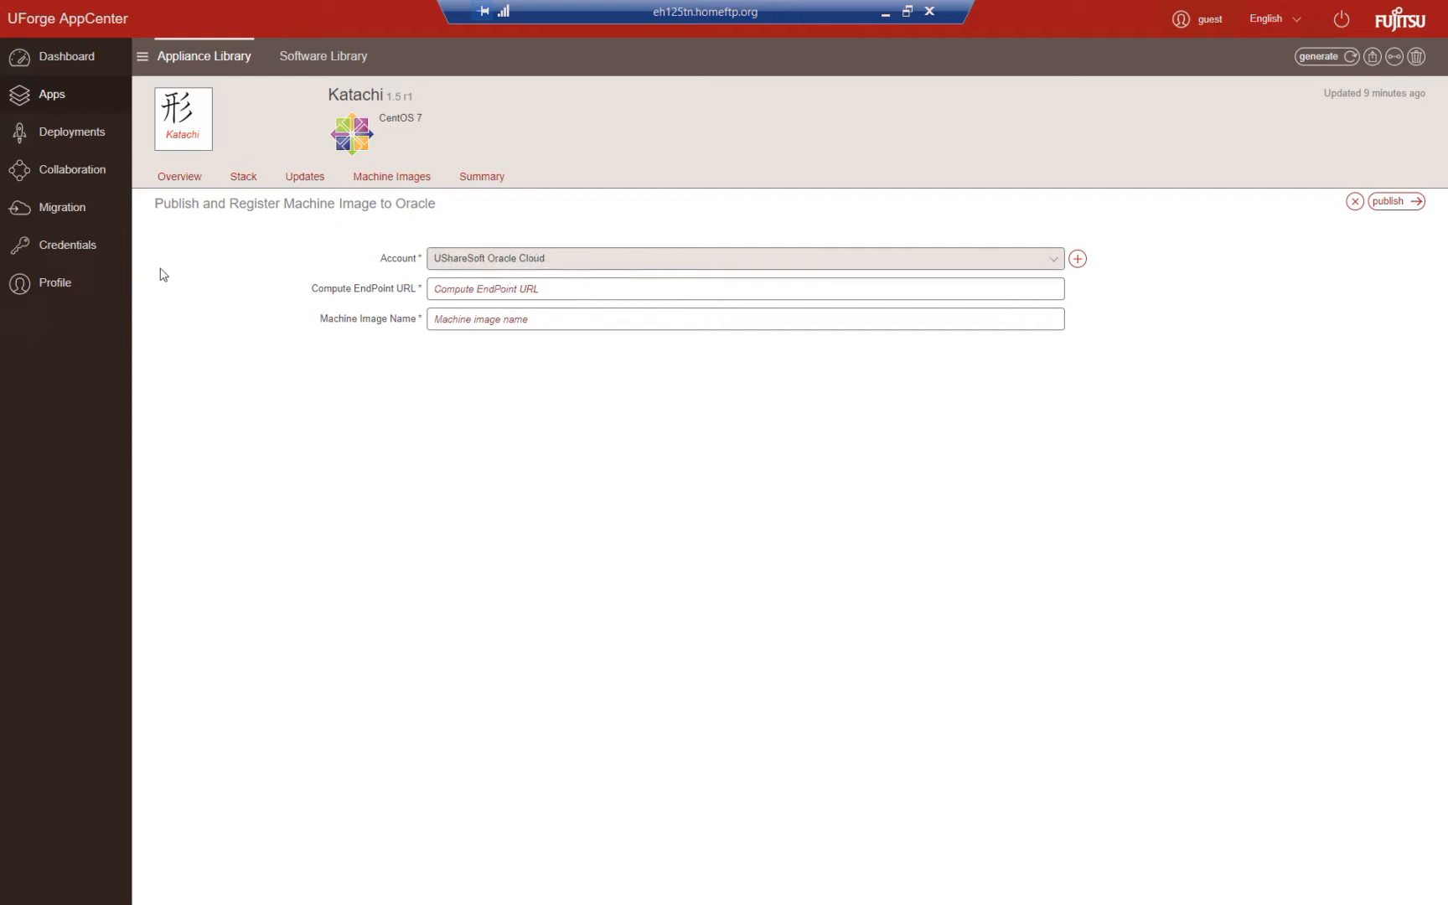
left_click(501, 289)
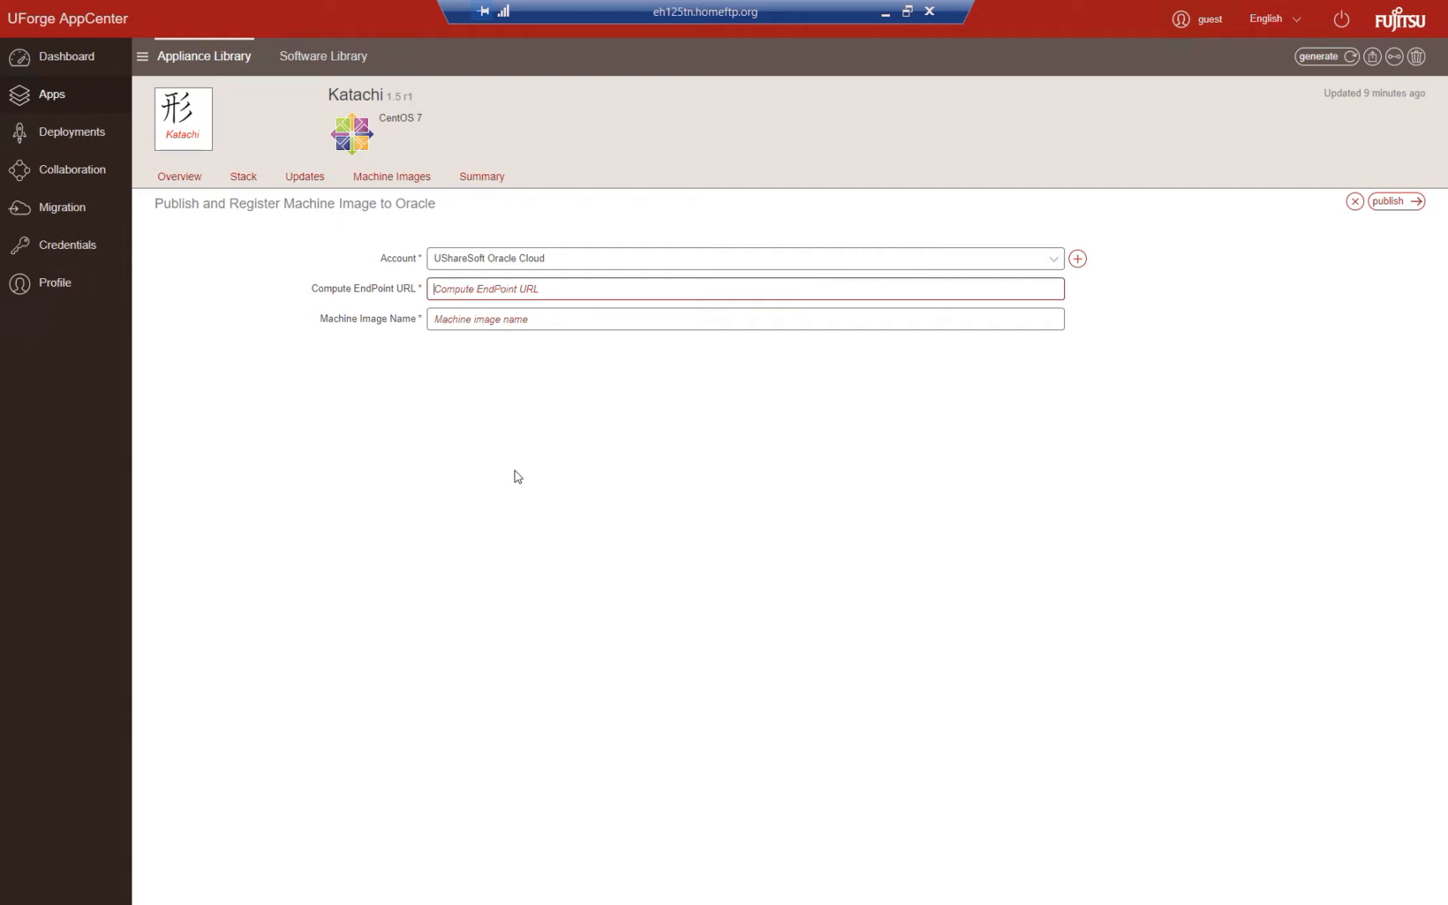
key("alt+Tab")
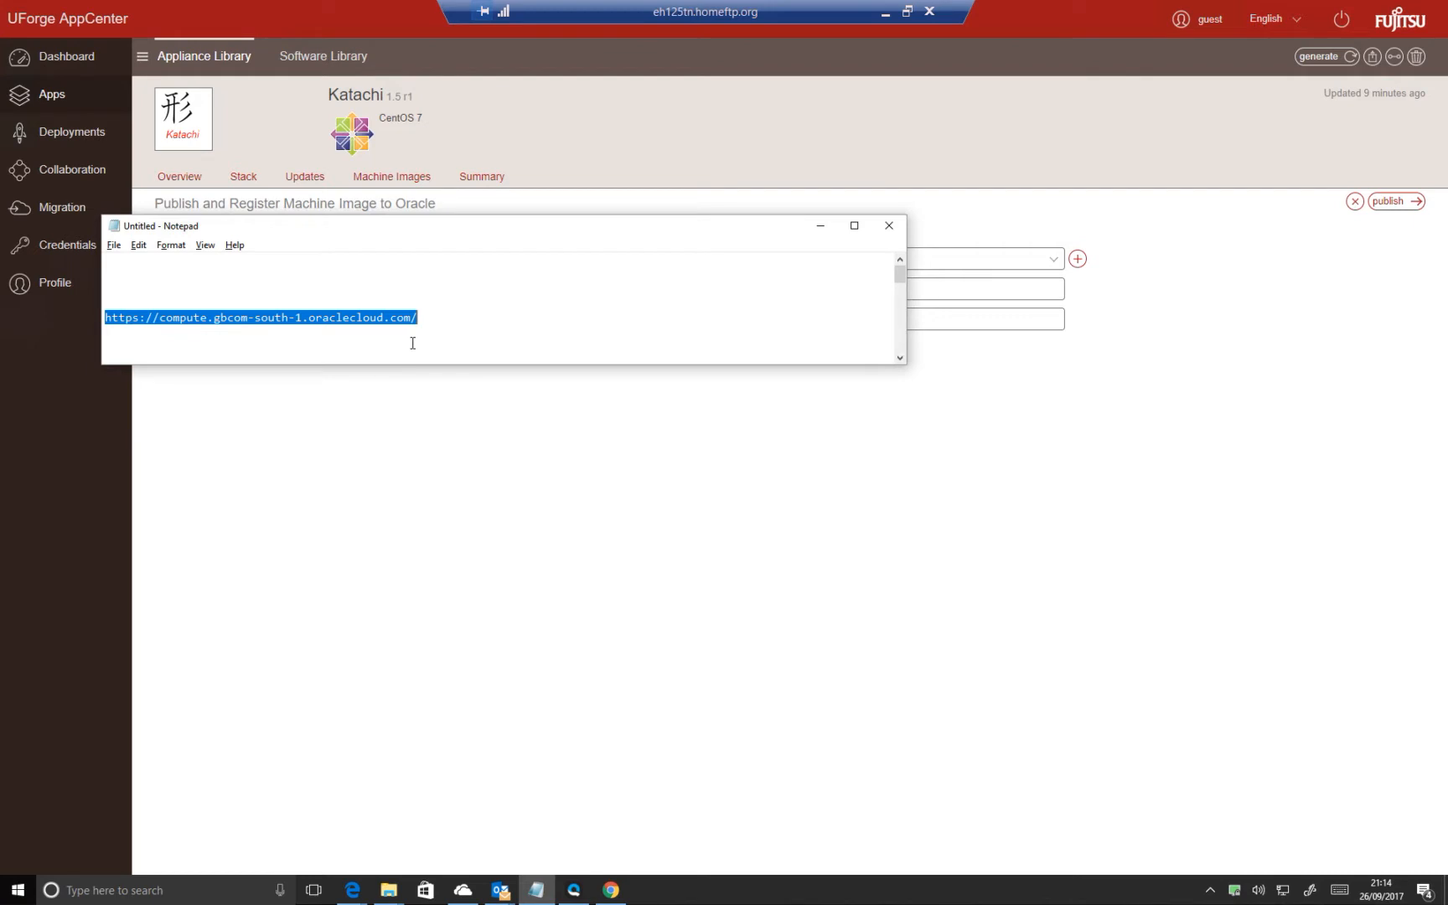
key("alt+Tab")
left_click(570, 285)
type("https://compute.gbcom-south-1.oraclecloud.com/")
- Name the machine image Katachi and publish it to Oracle
left_click(570, 319)
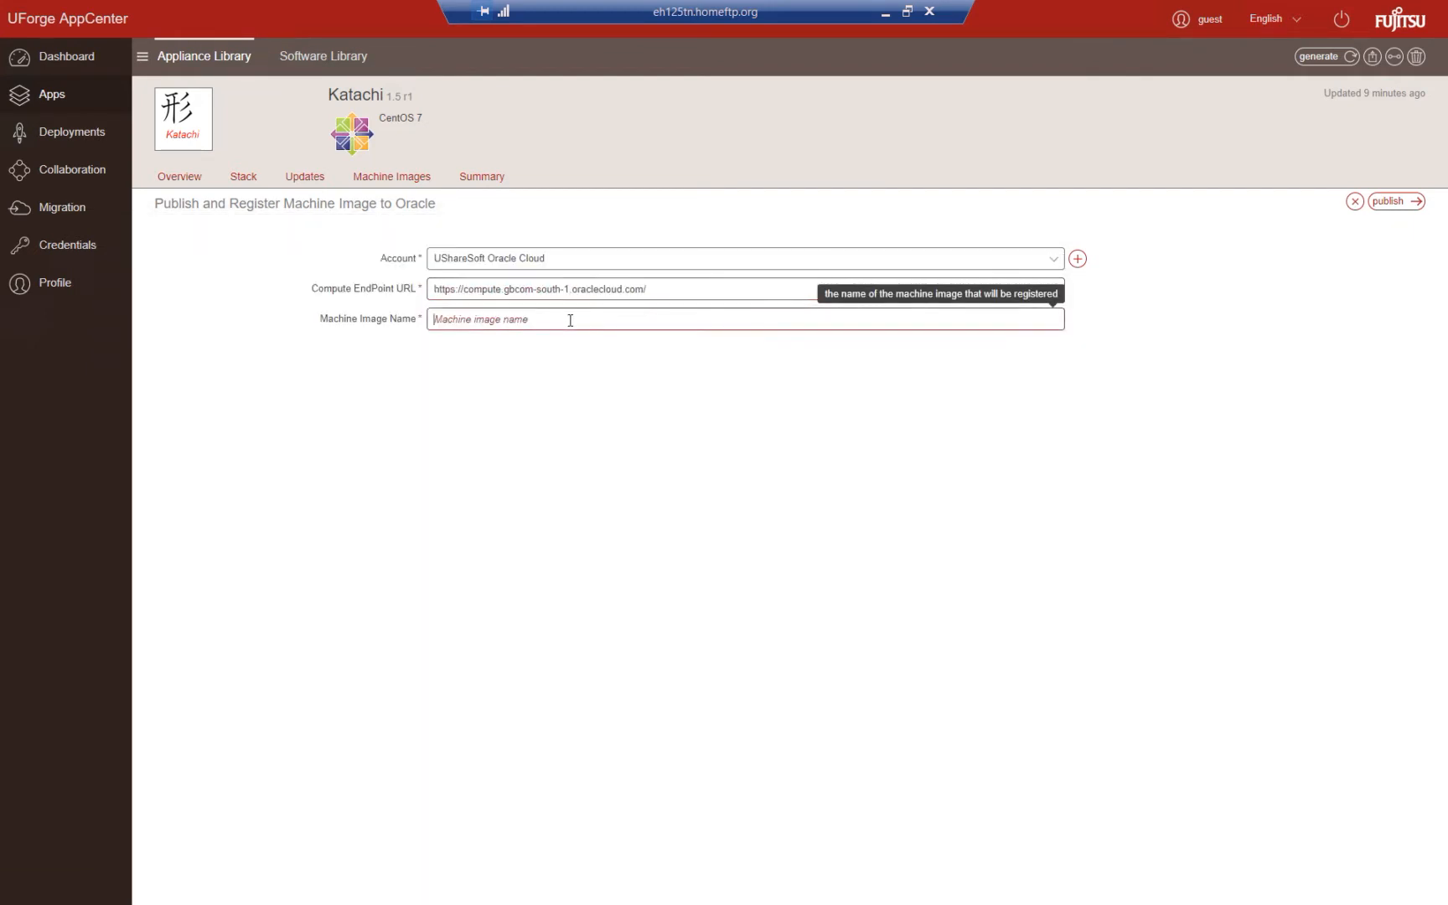
type("Katachi")
left_click(759, 456)
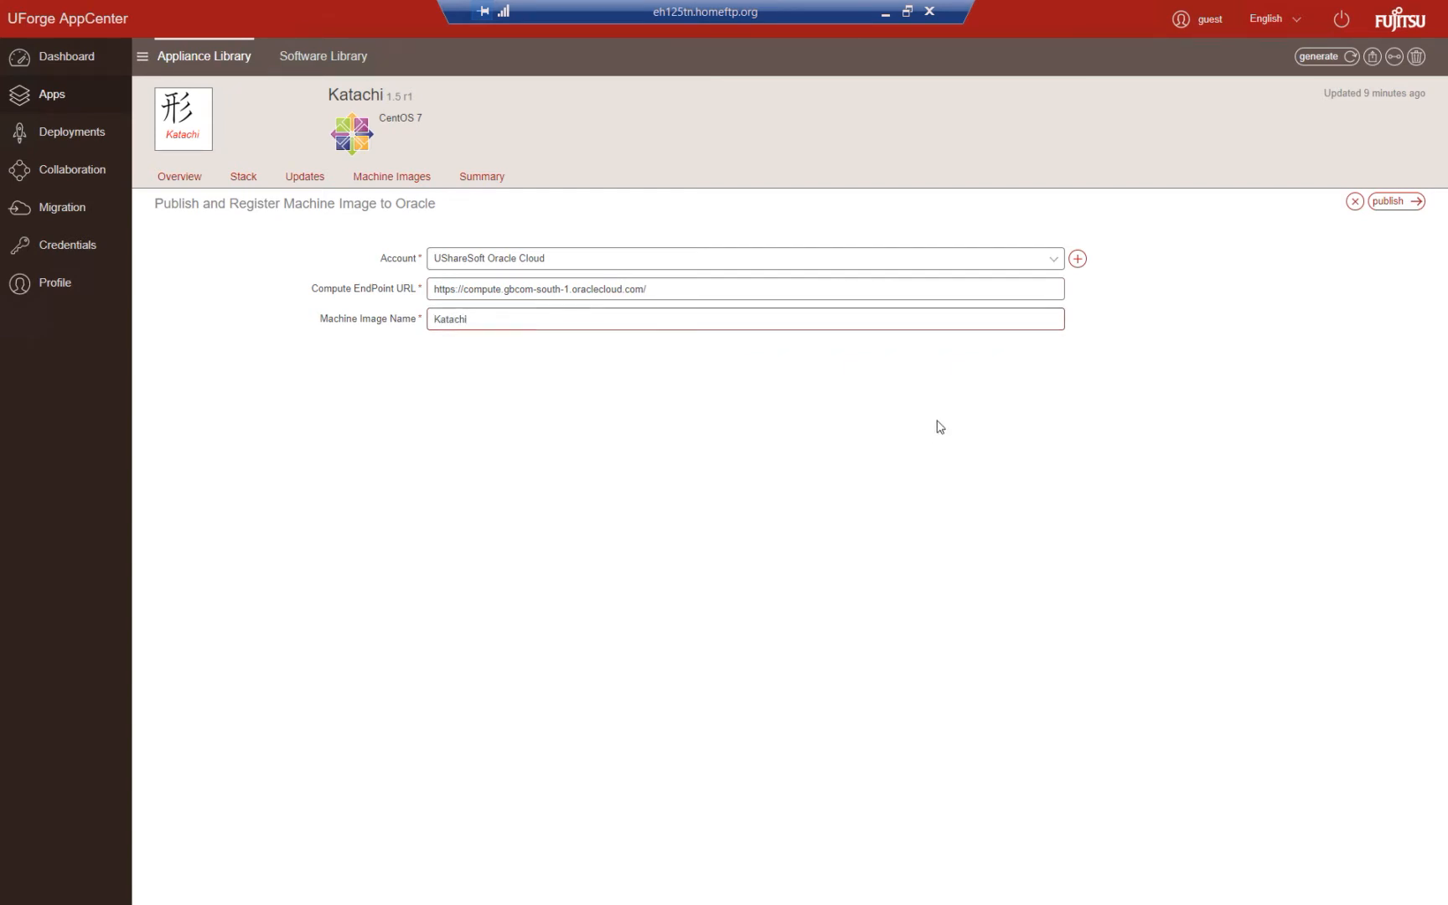
left_click(1387, 202)
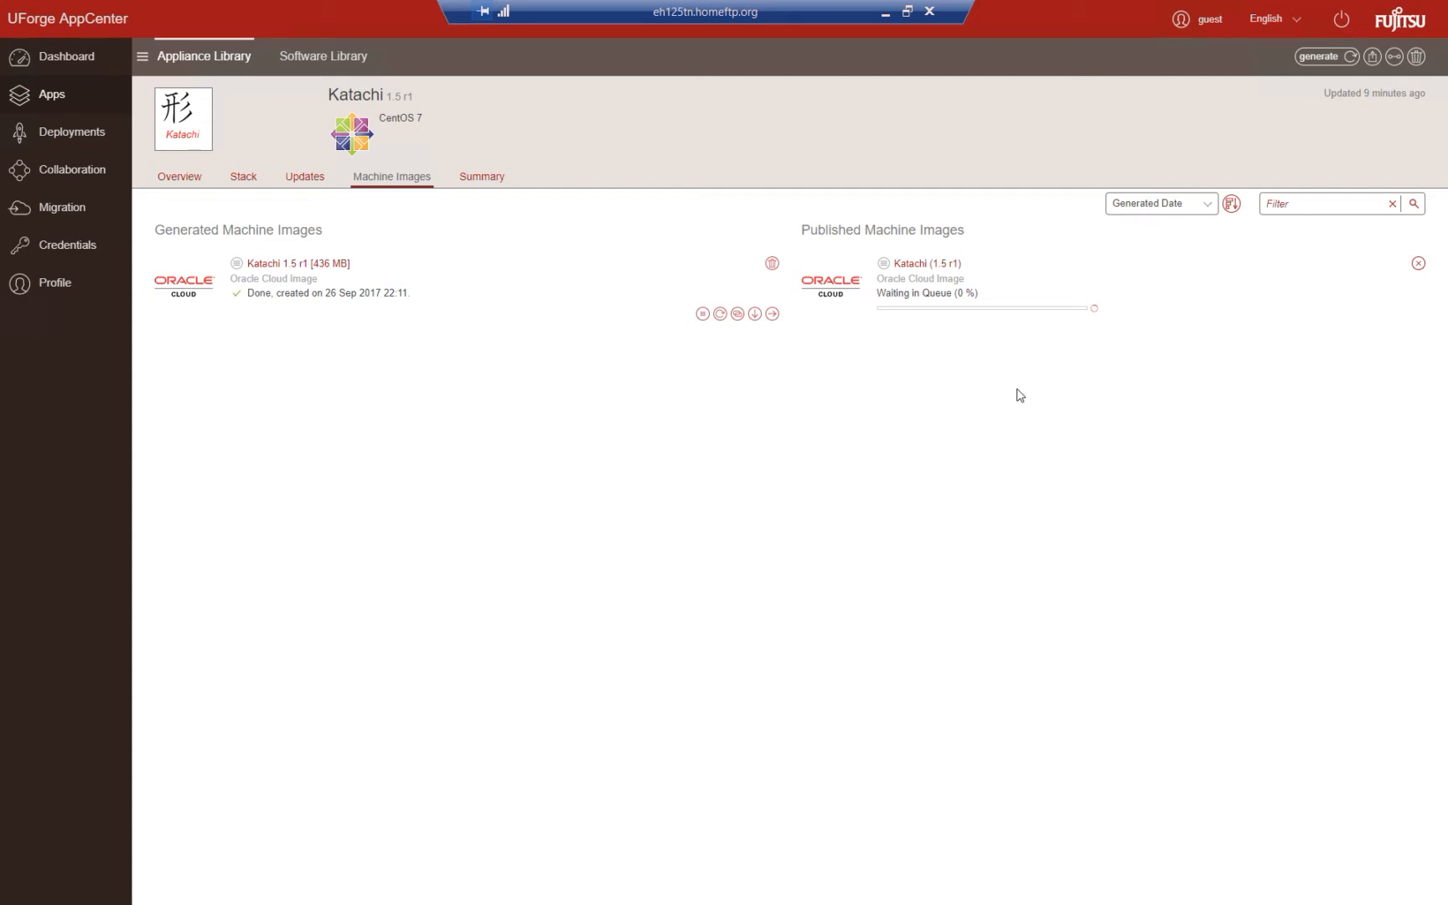
- Look at the local scan list again, and return to the remote session to check the publication of the Katachi image
left_click(885, 13)
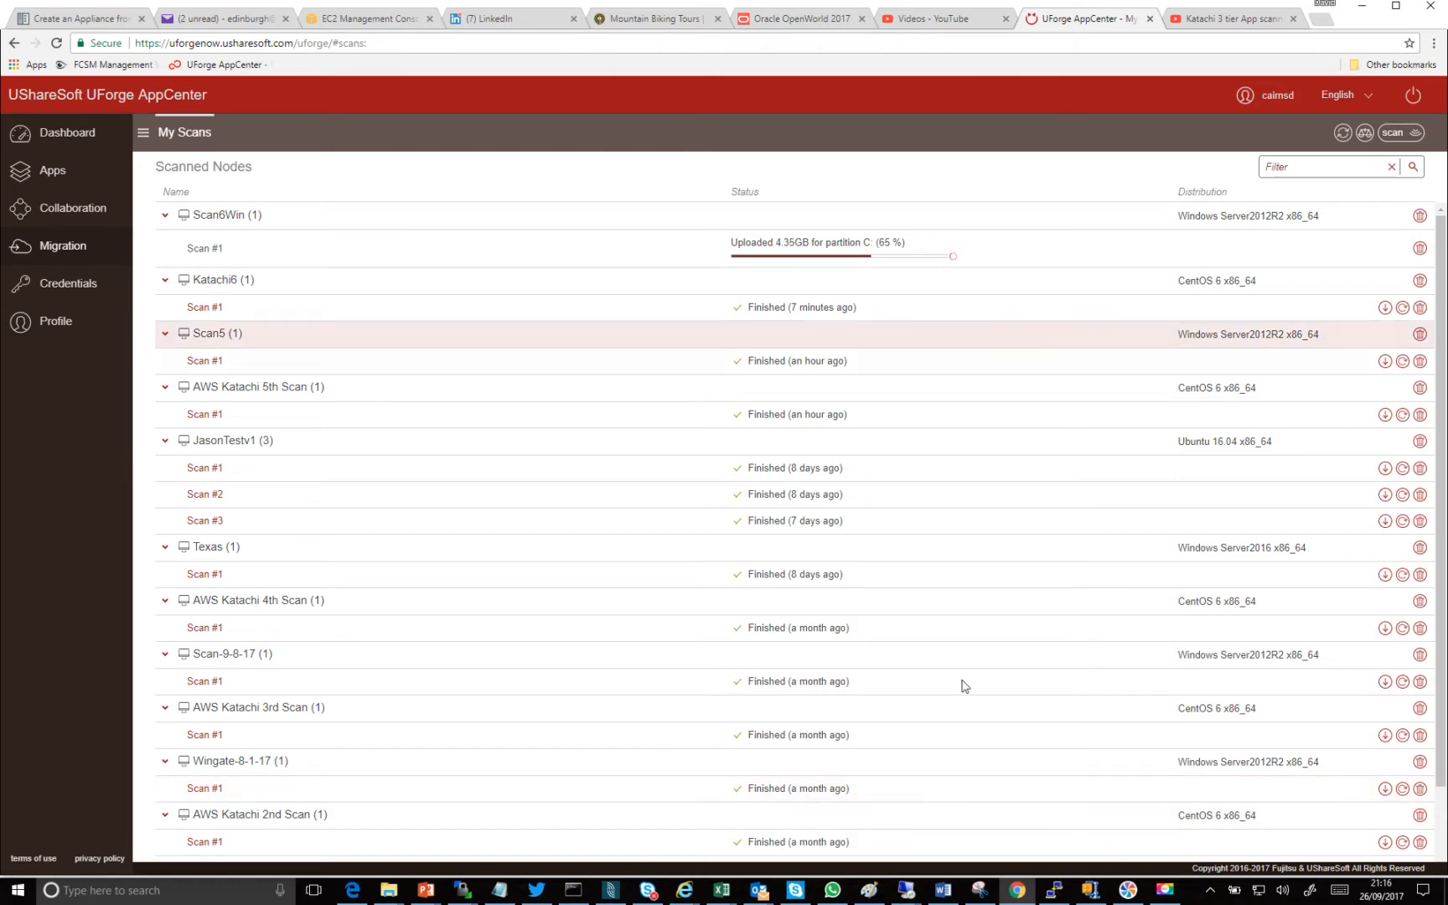
mouse_move(913, 895)
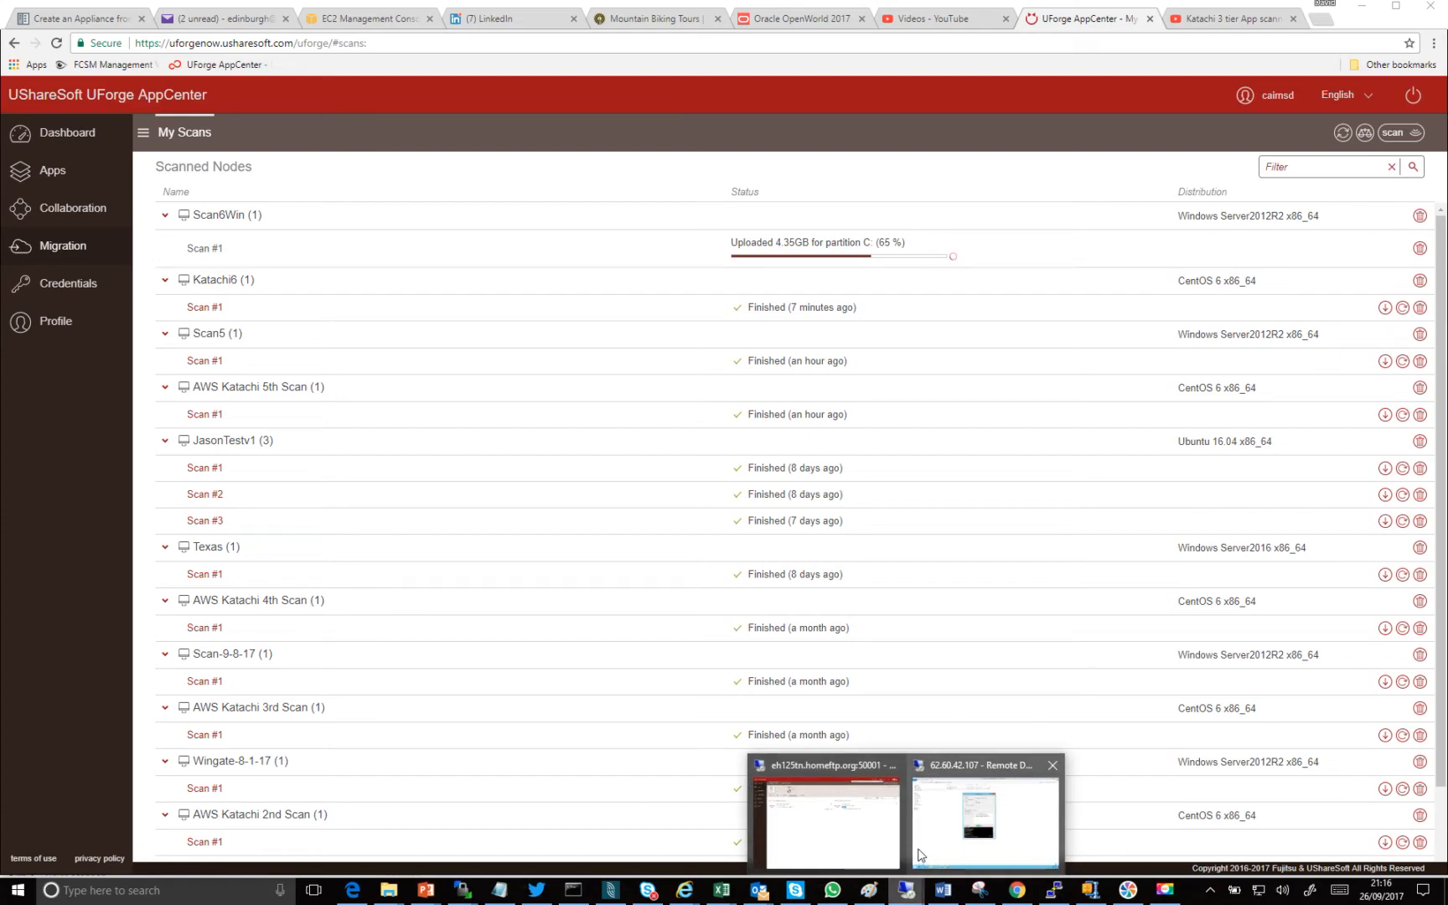
left_click(864, 831)
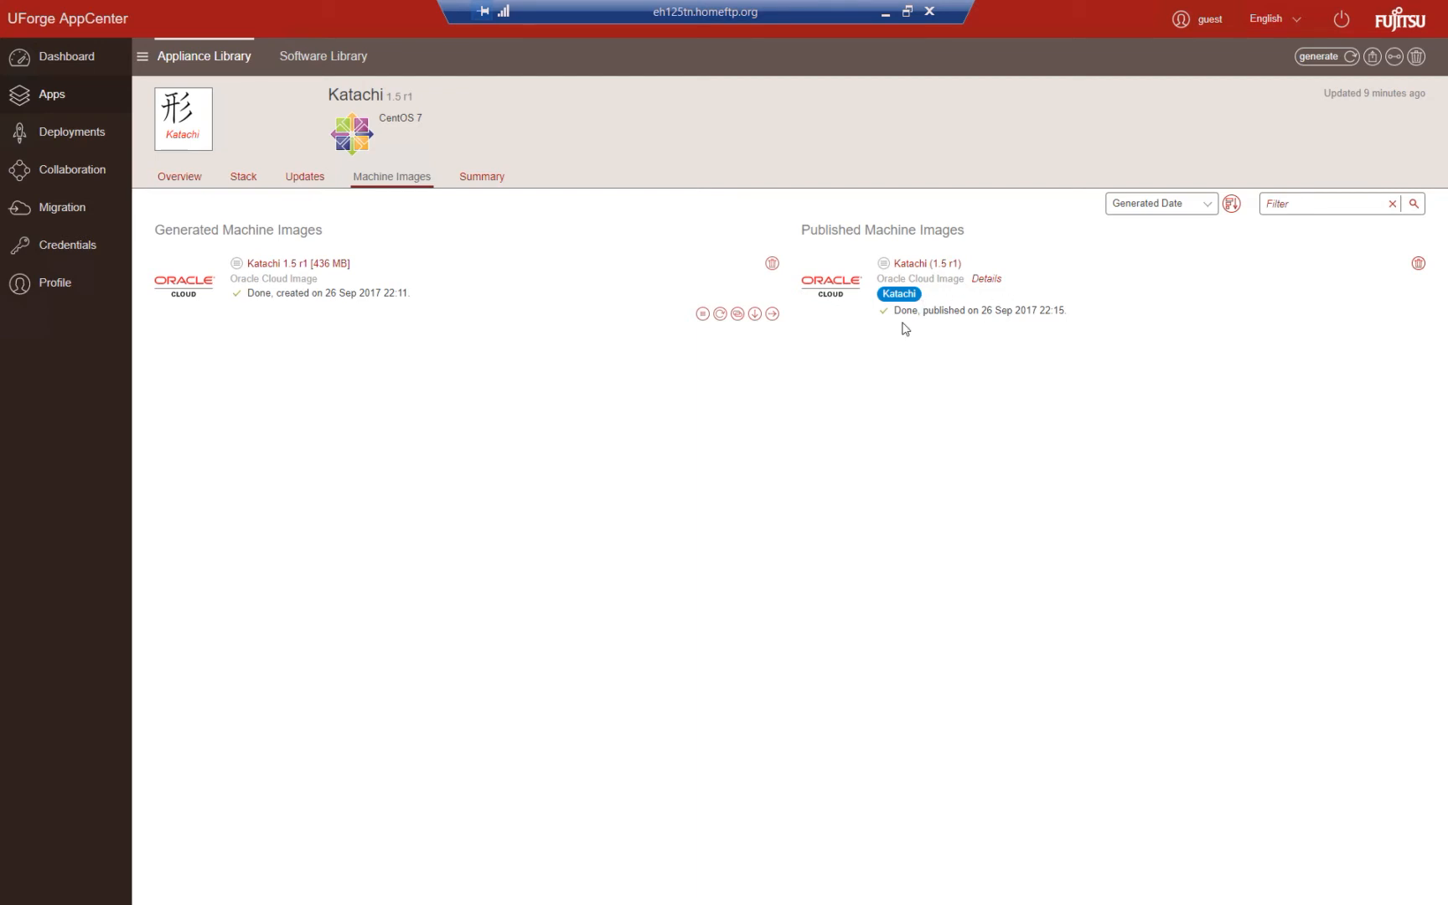
- Switch to Oracle Cloud My Services and view the Compute Classic instances
key("ctrl+Tab")
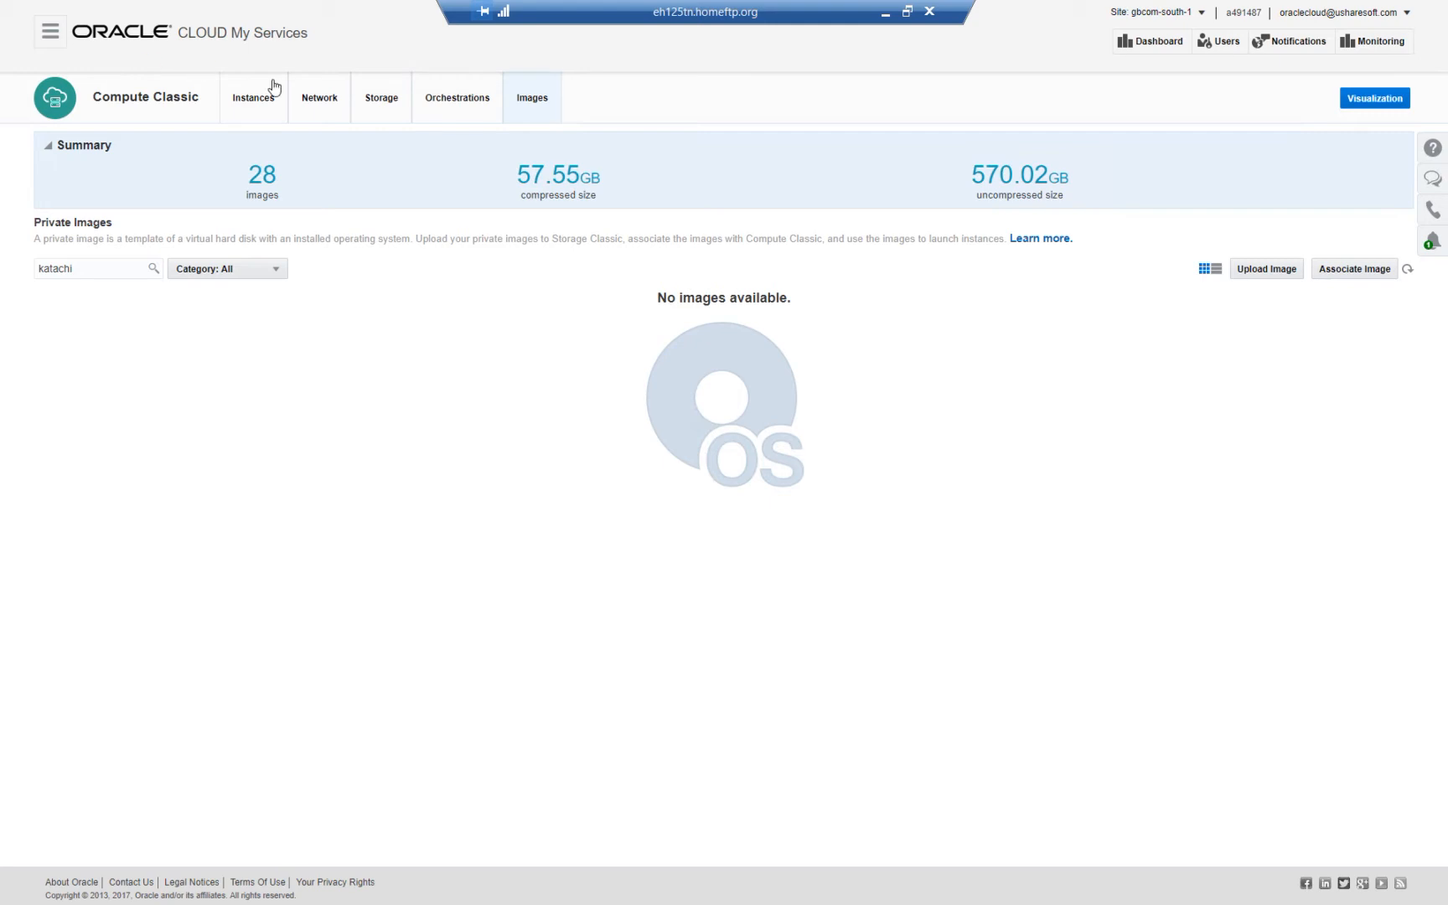
right_click(335, 442)
left_click(341, 377)
left_click(241, 102)
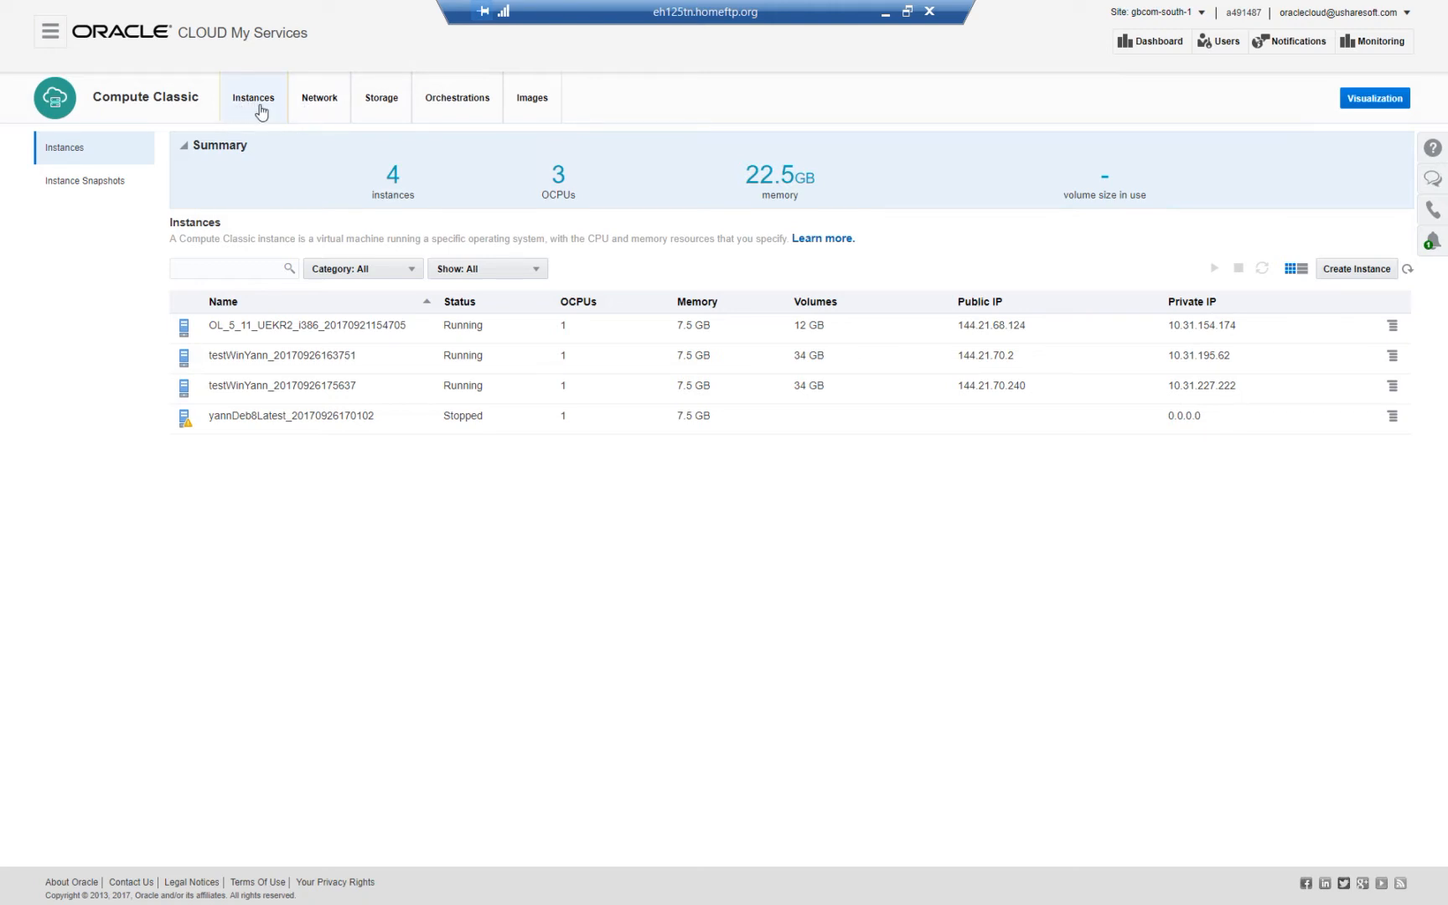
- Search the Compute Classic private images for katachi and start creating an instance from the Katachi image
left_click(530, 104)
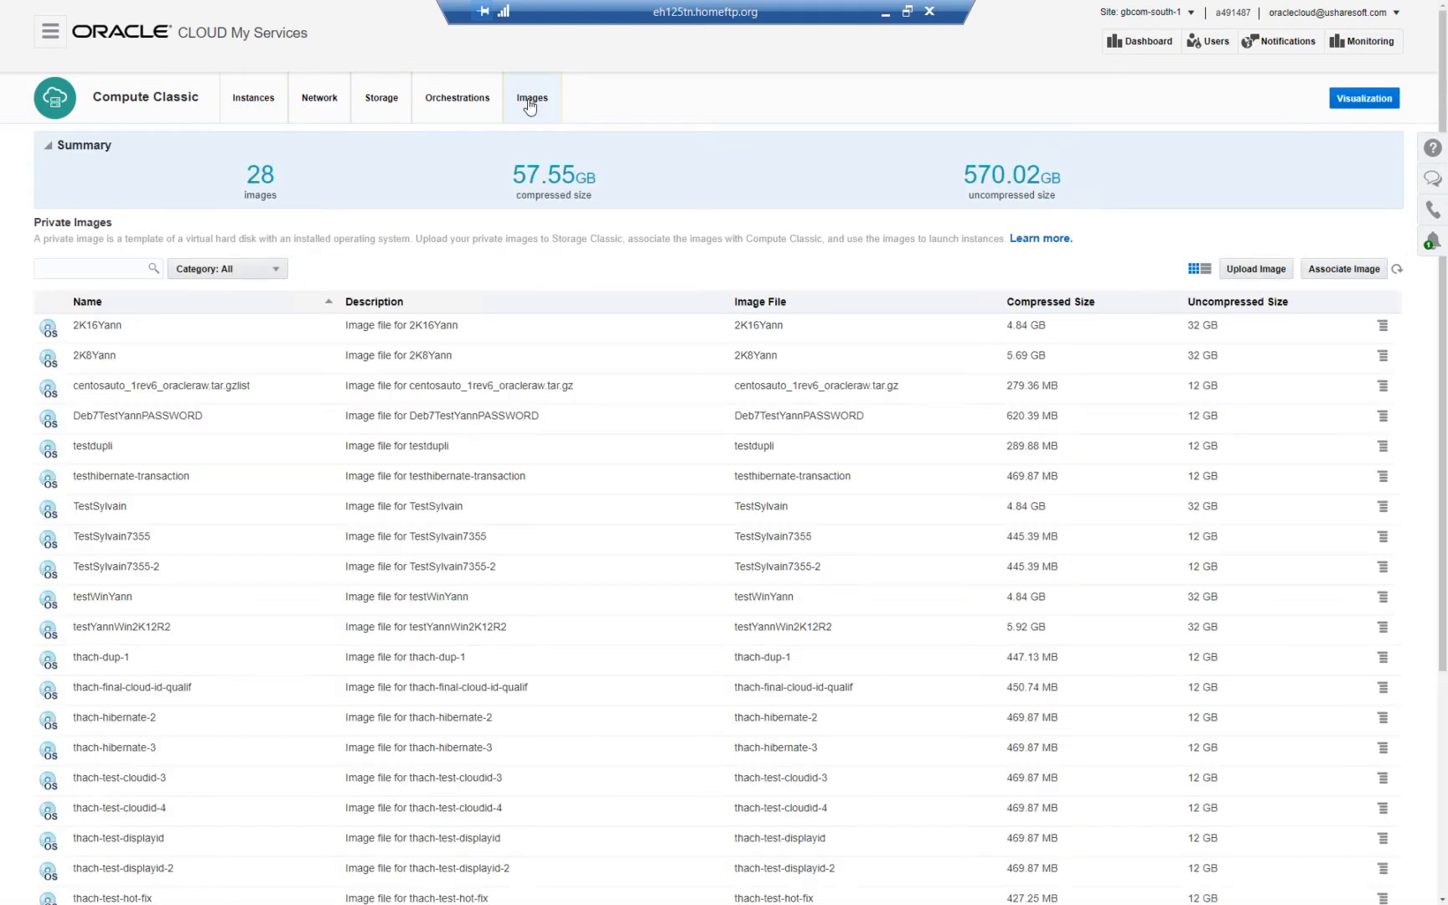
left_click(115, 267)
type("katach")
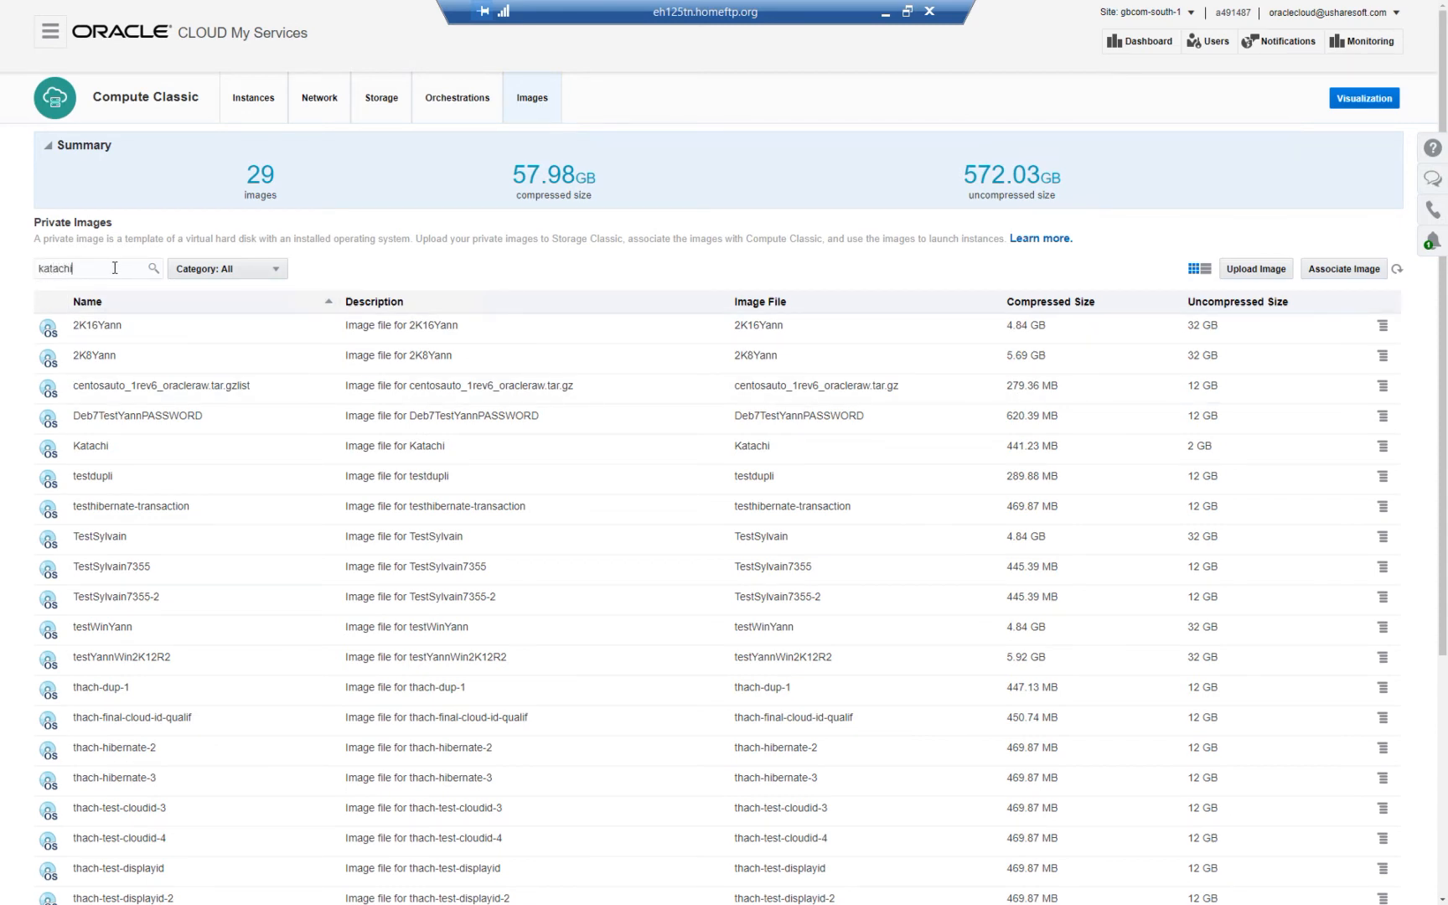
type("i")
key("Return")
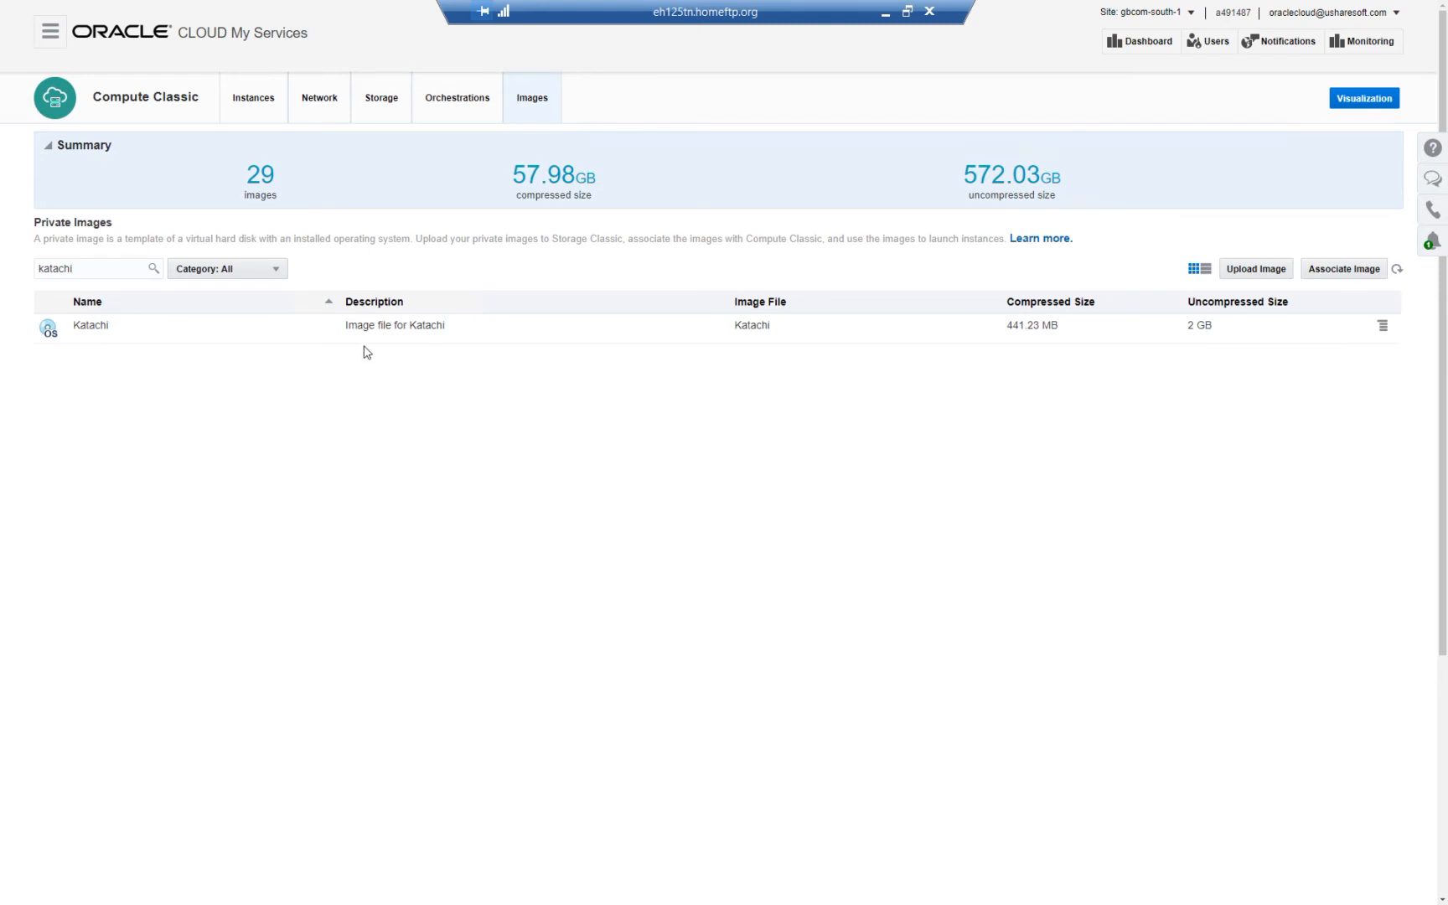
left_click(1382, 325)
left_click(1306, 344)
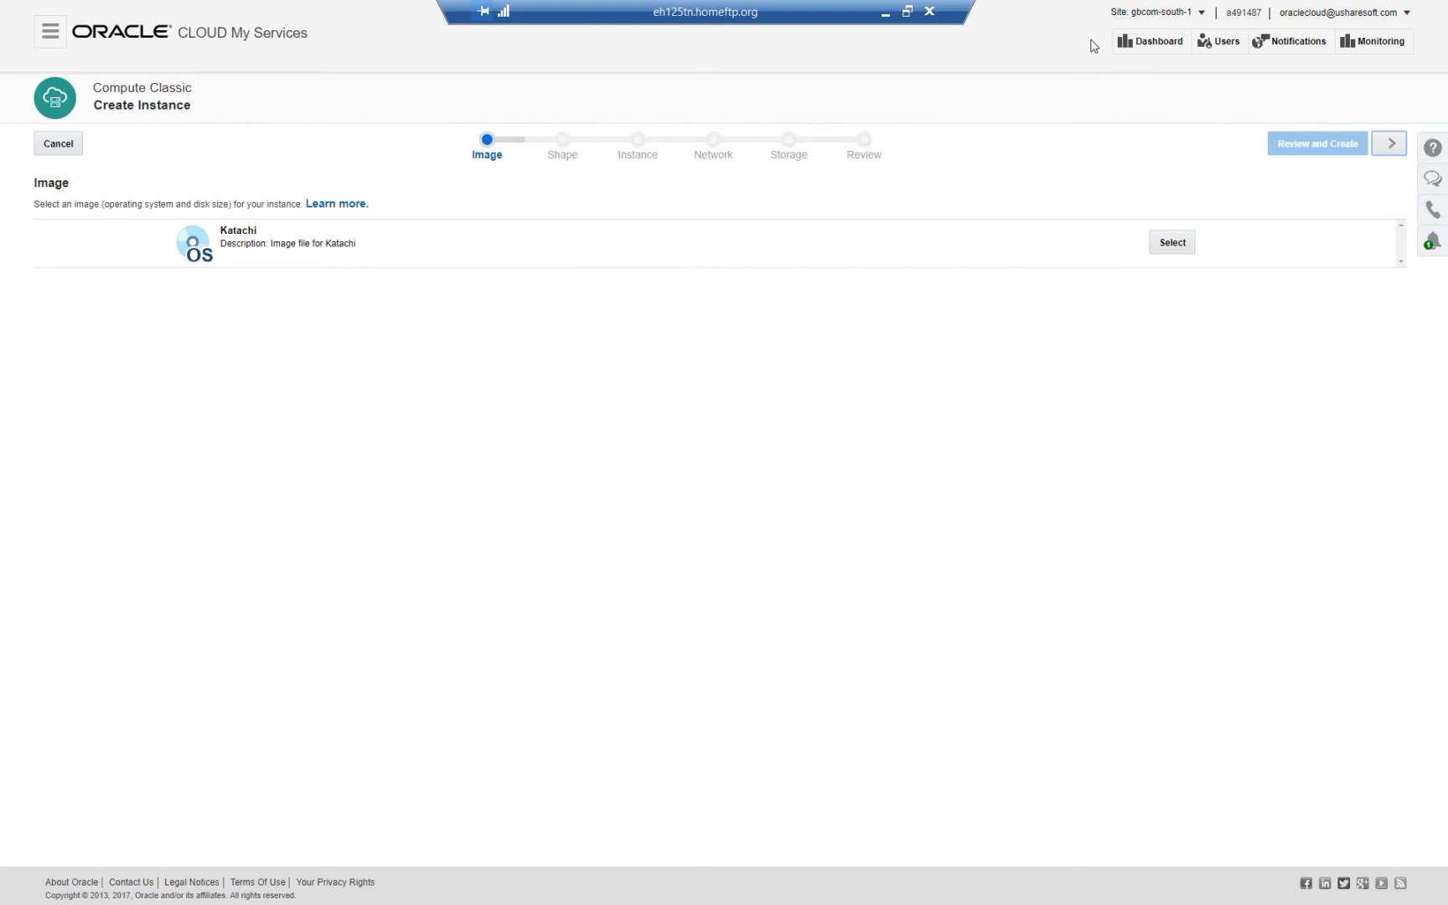
- Leave the remote session, switch to UForgeAppCenter37-presentation-Sept2017.pptx in PowerPoint, and show slide 18, Use Case: Application Migration
left_click(886, 13)
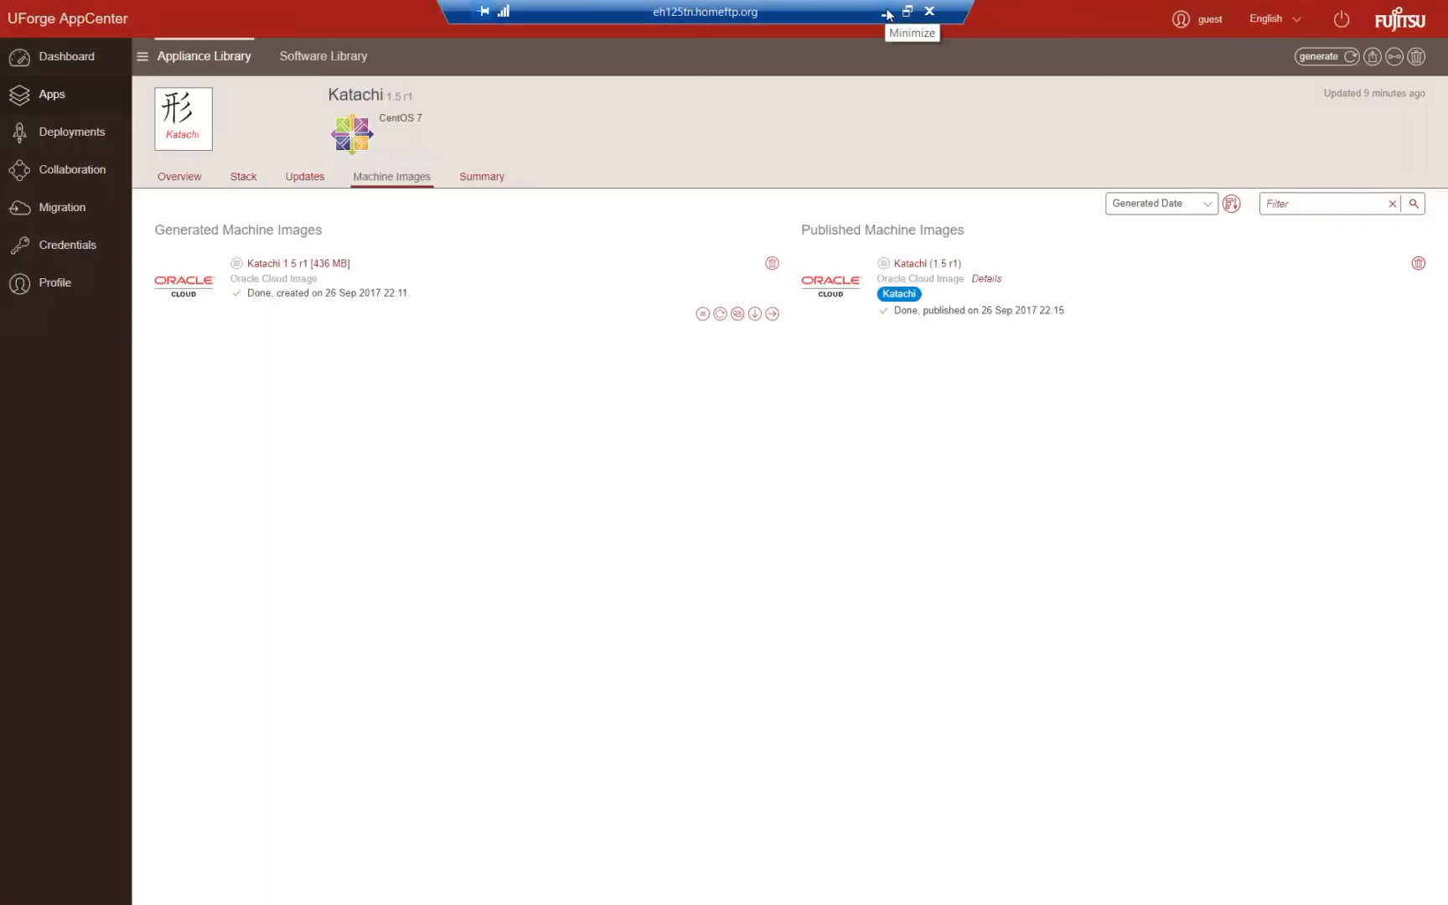
left_click(886, 13)
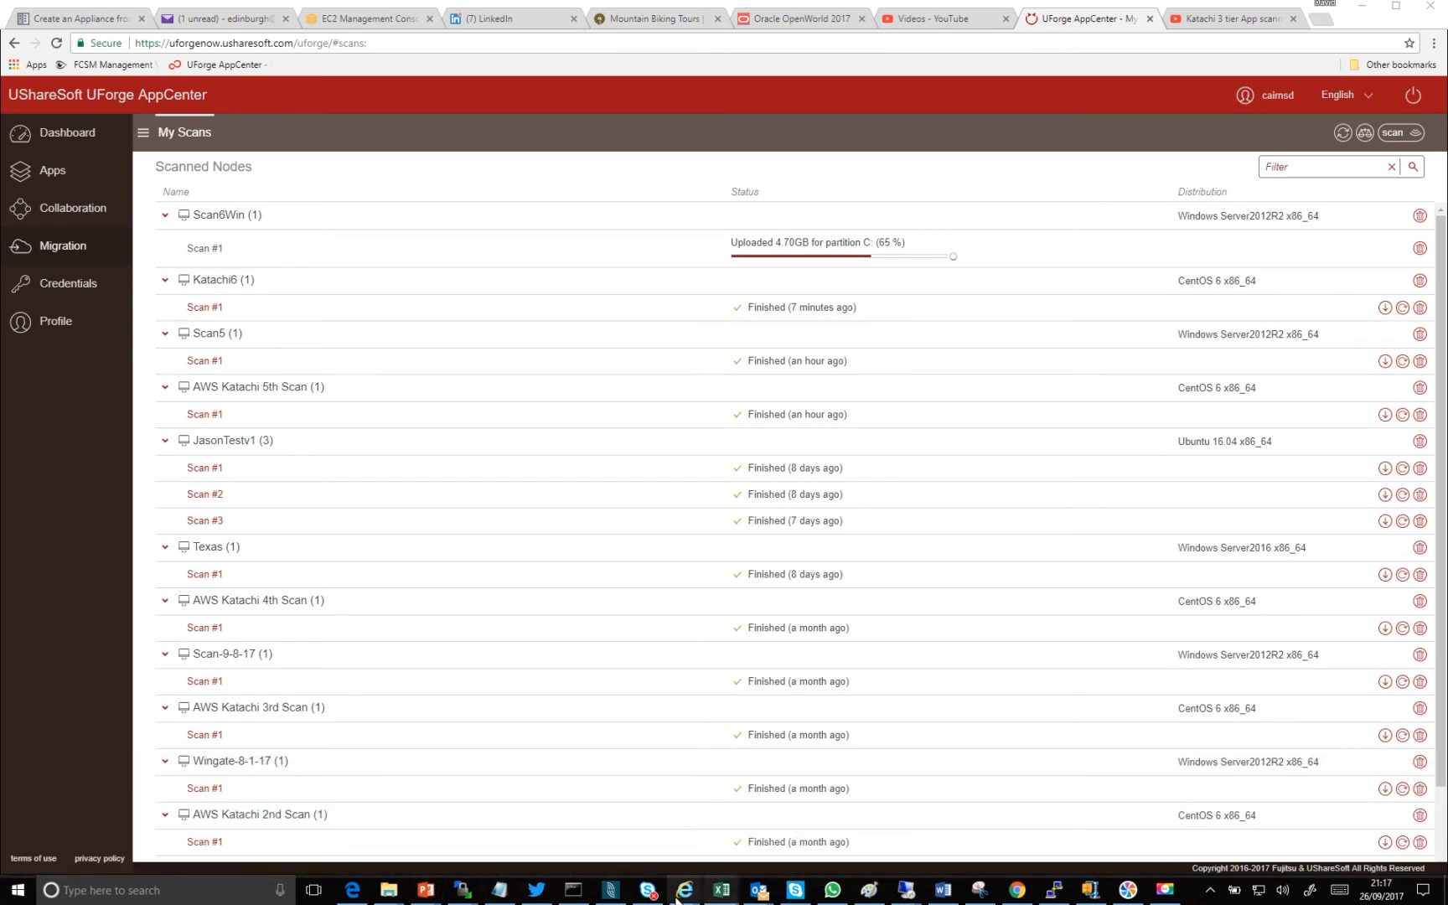
mouse_move(425, 889)
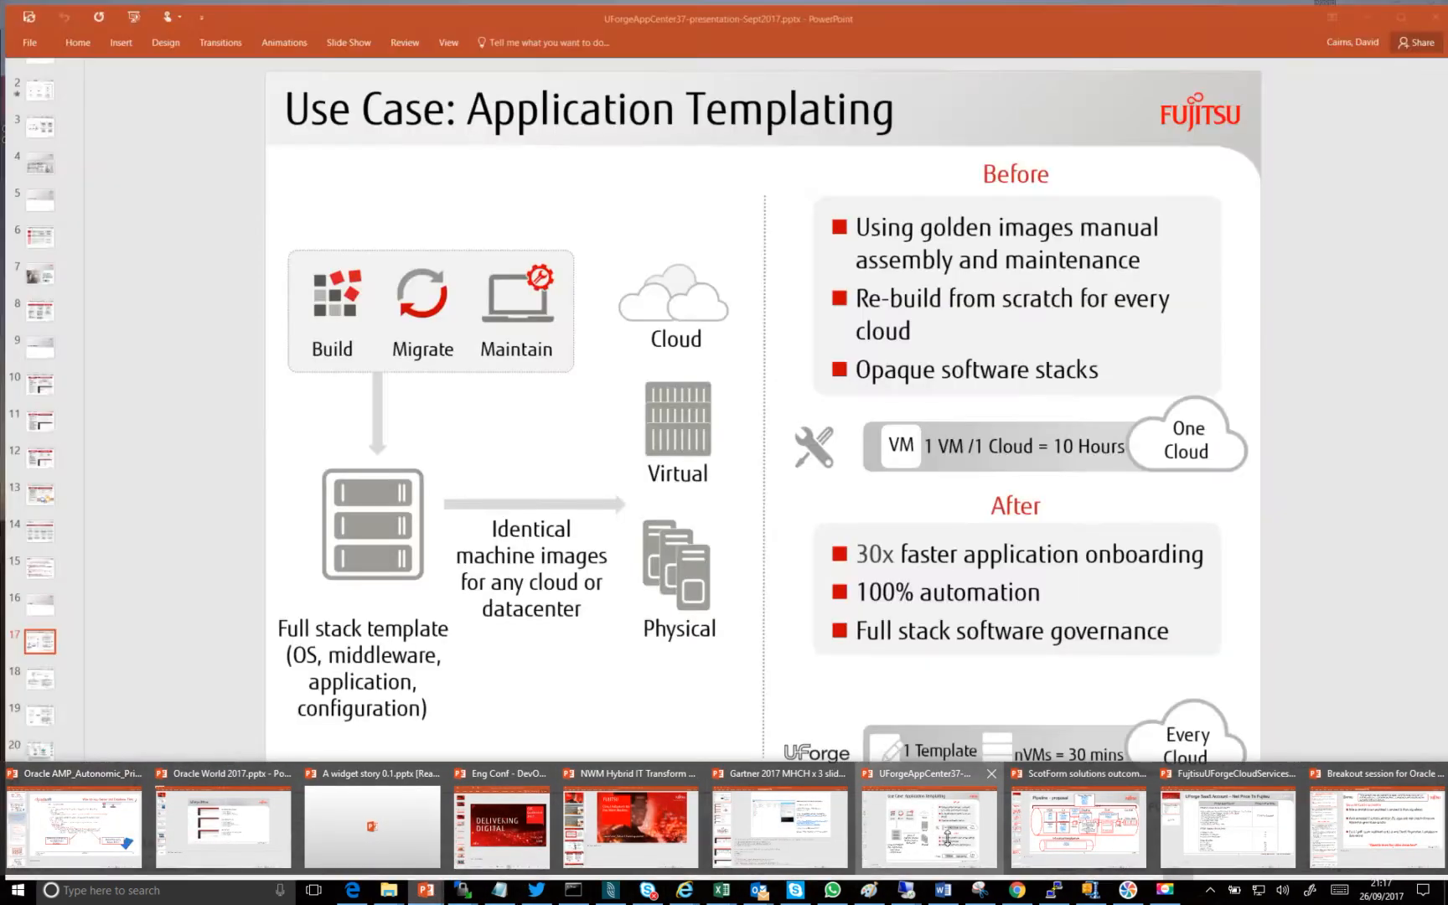
left_click(945, 844)
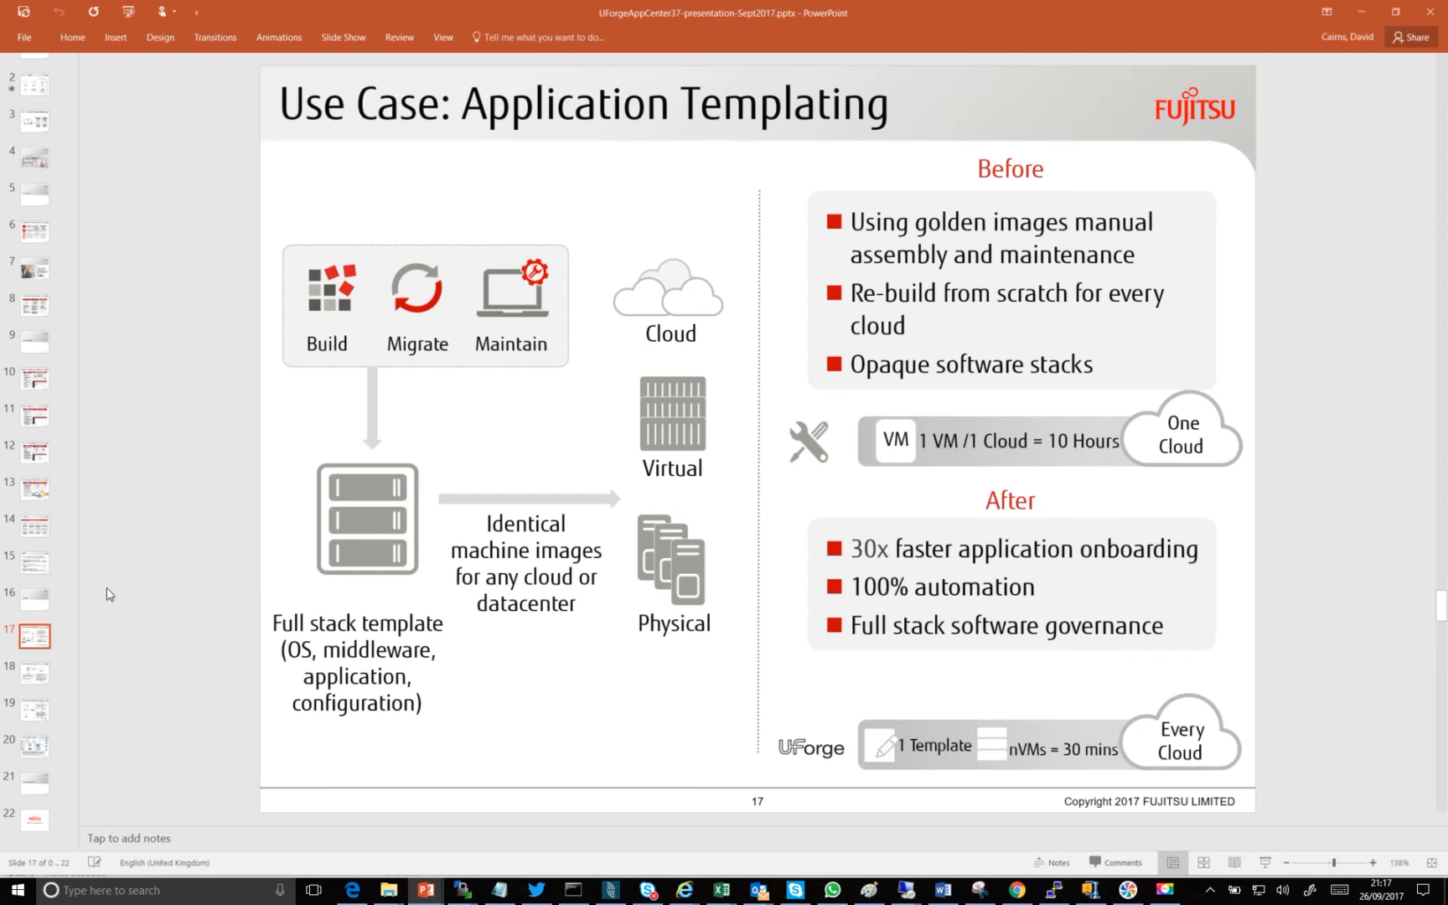
left_click(35, 673)
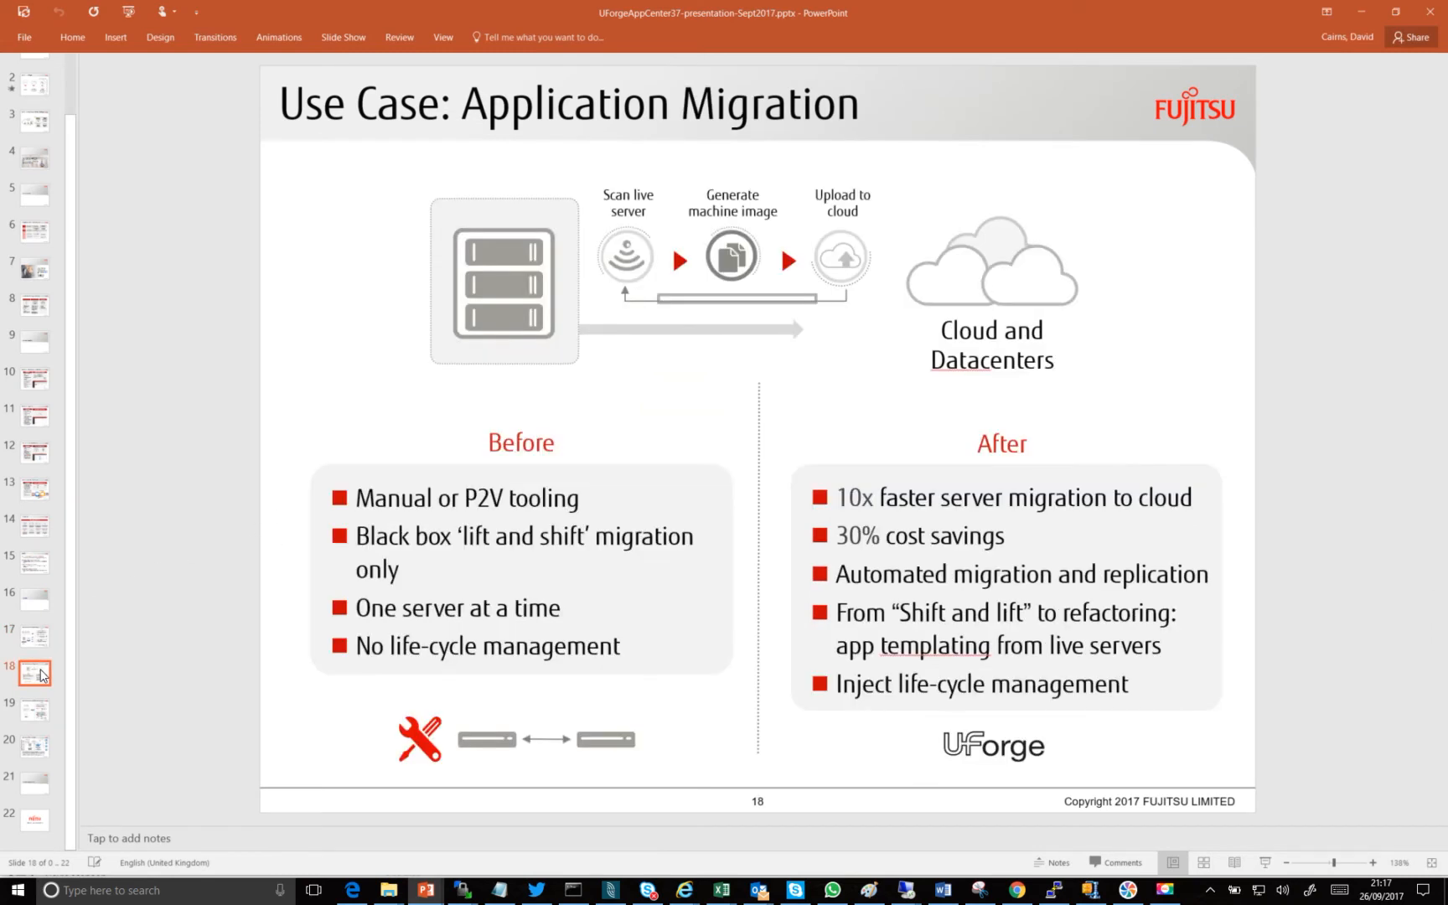